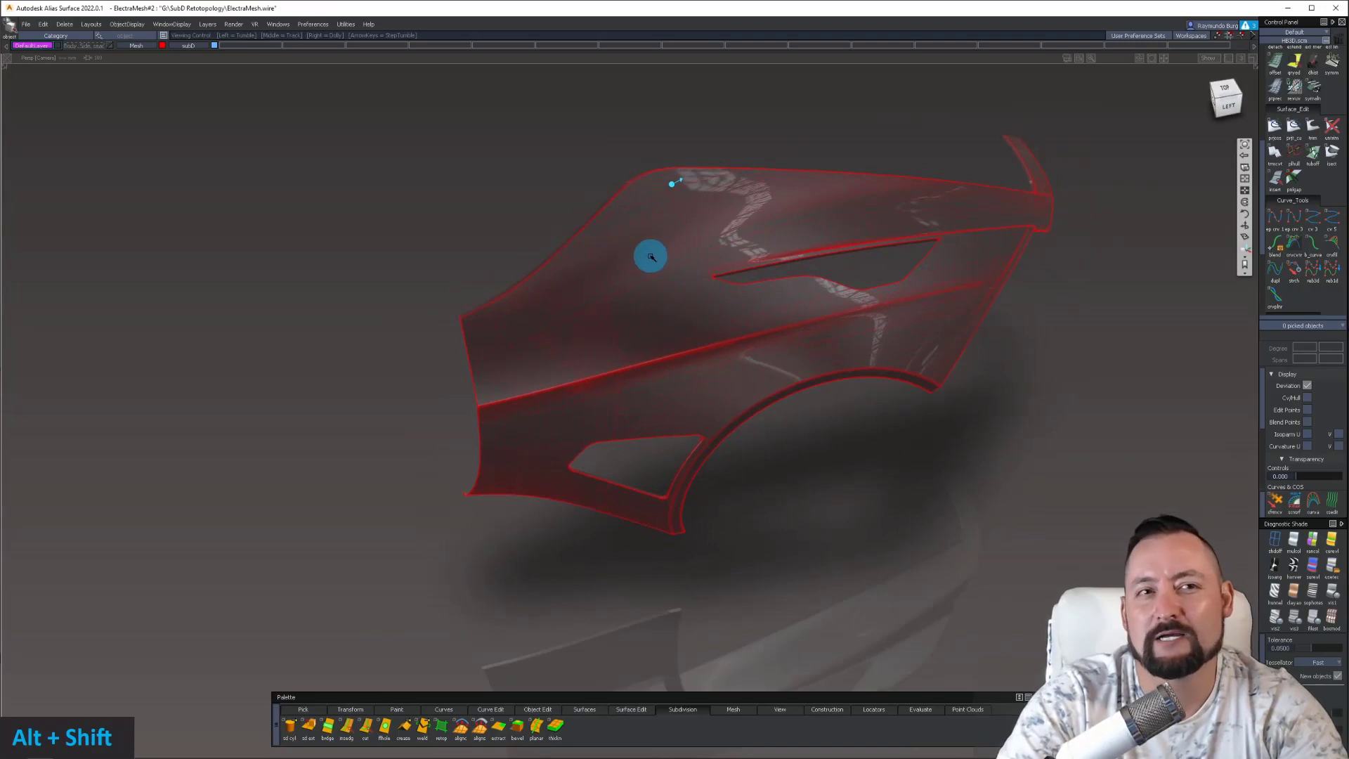
- Pick all the mesh pieces of the fender panel and start Subdiv Retopo on them
alt+shift+drag(647, 253, 883, 295)
alt+shift+drag(672, 314, 385, 269)
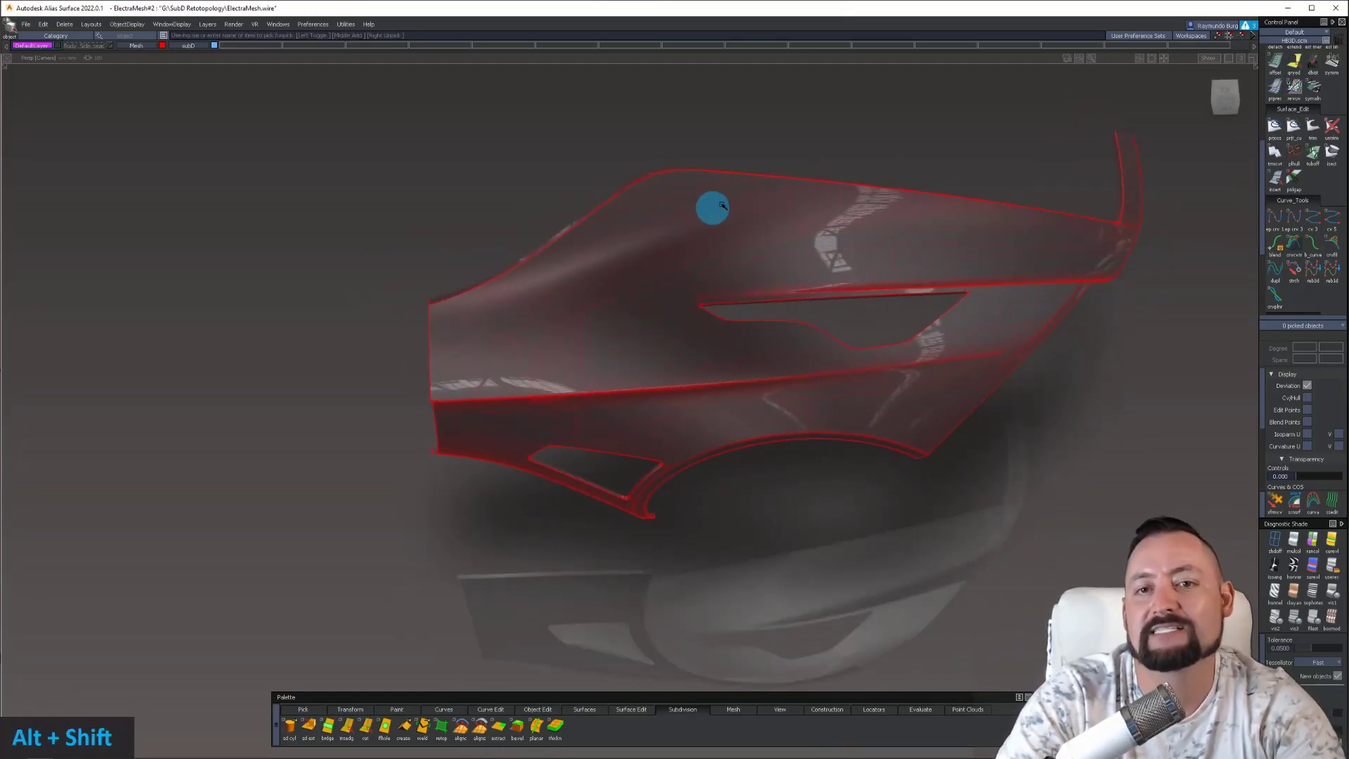
alt+shift+drag(620, 367, 783, 190)
click(696, 225)
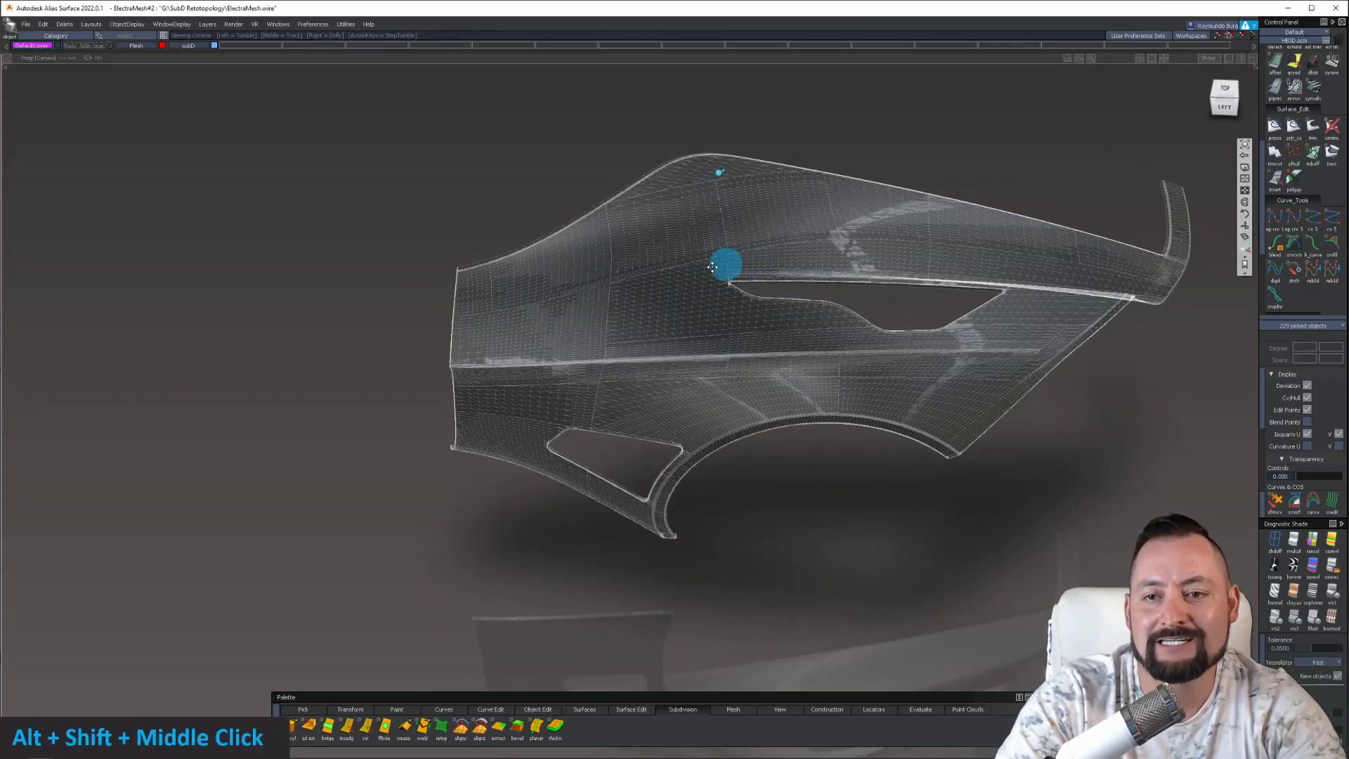
alt+shift+drag(712, 267, 723, 298)
alt+shift+drag(774, 363, 777, 301)
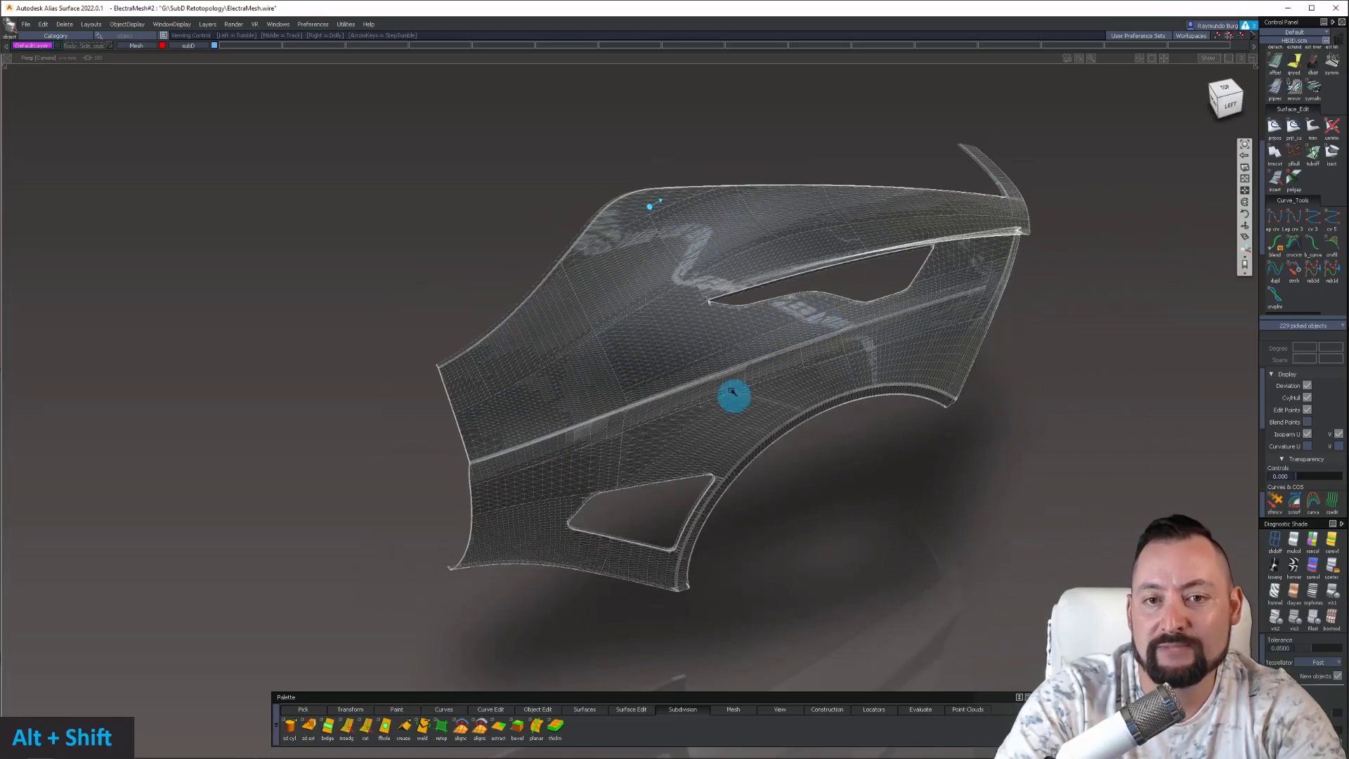
alt+shift+drag(529, 257, 557, 310)
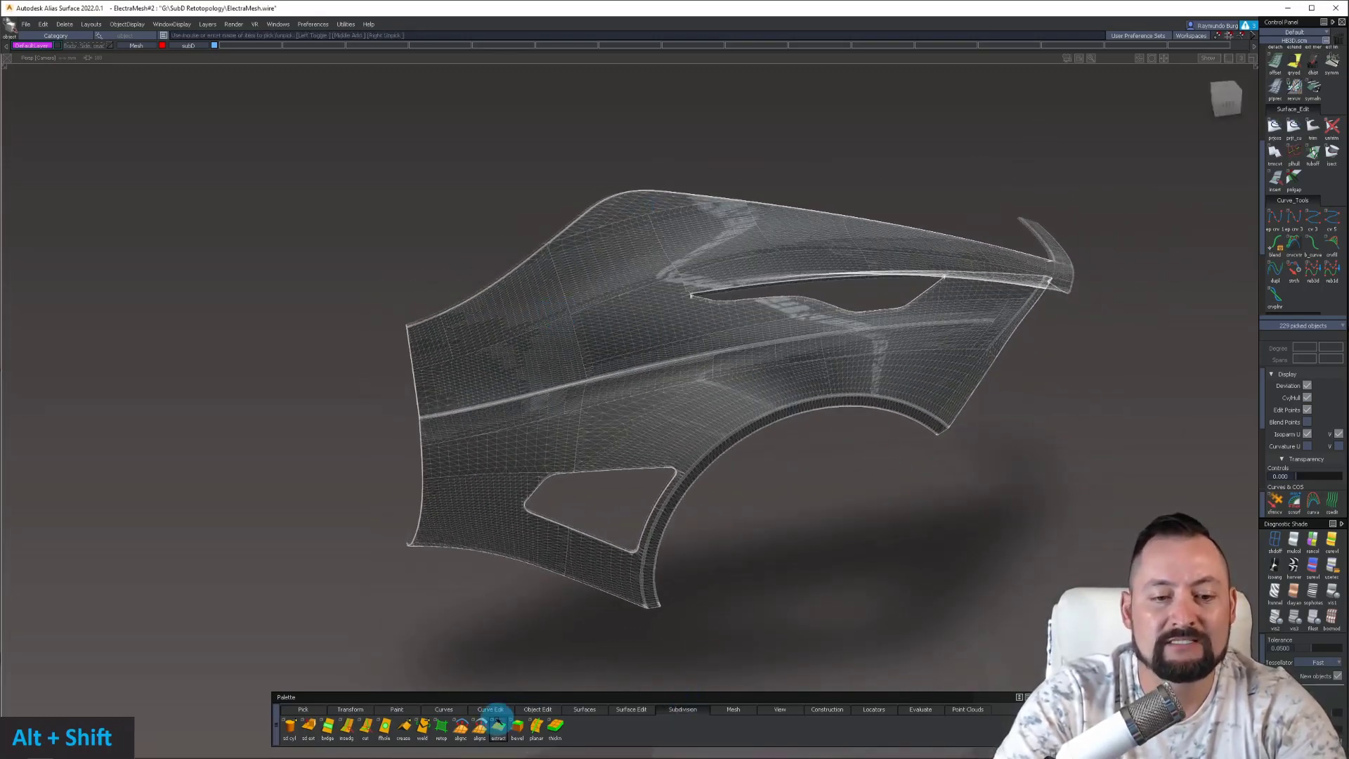
click(441, 730)
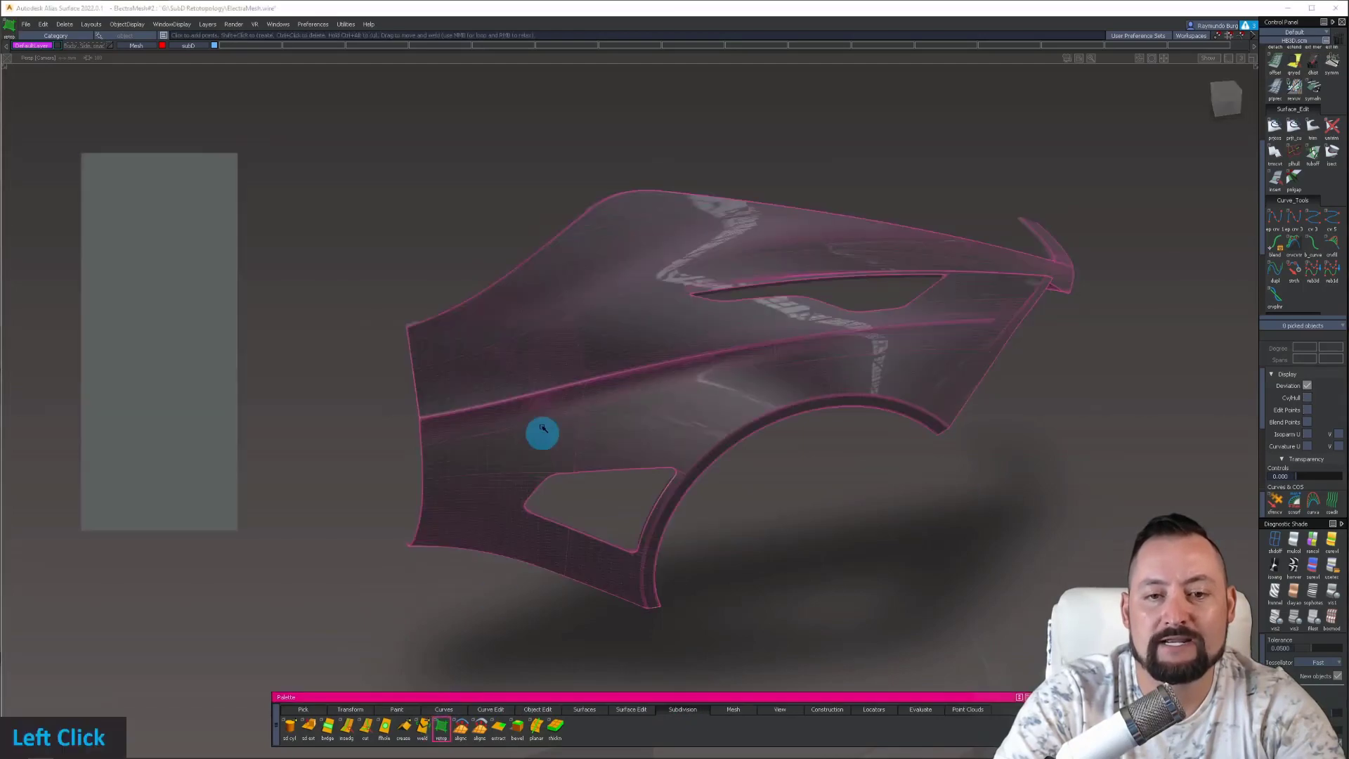
- Place three retopo points down the front end of the upper surface and a second column of three points further back
alt+shift+drag(518, 265, 546, 401)
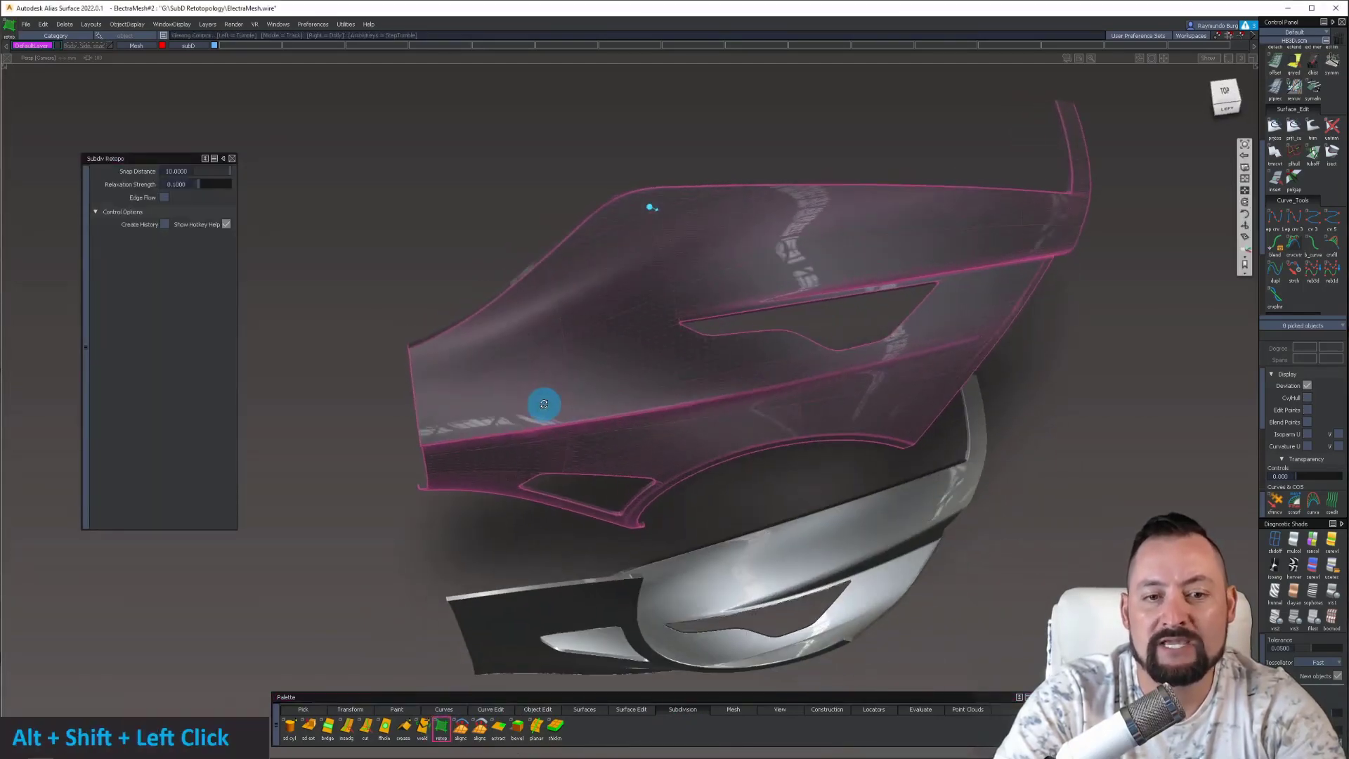
alt+shift+middle_drag(545, 401, 581, 410)
alt+shift+drag(581, 409, 656, 340)
alt+shift+right_drag(656, 341, 617, 347)
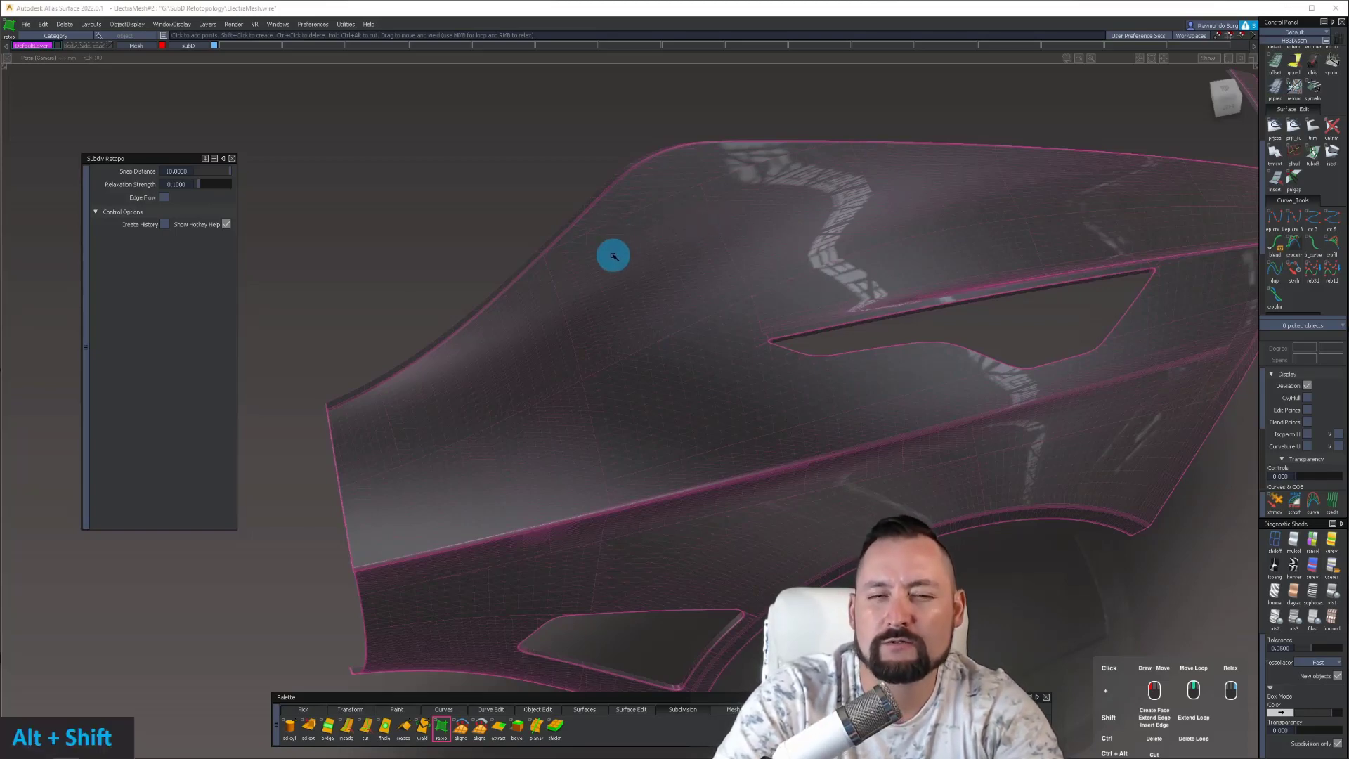
alt+shift+drag(546, 304, 612, 319)
alt+shift+middle_drag(611, 319, 668, 253)
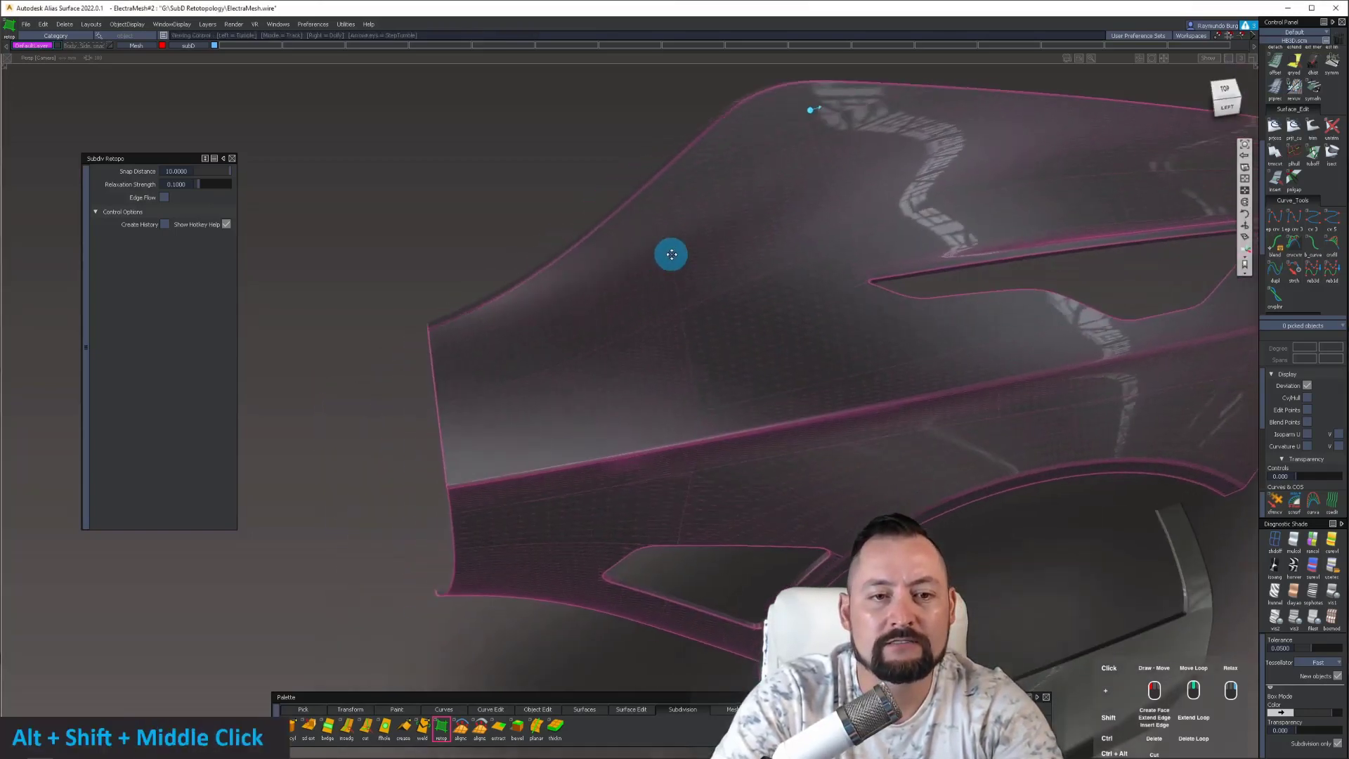
alt+shift+drag(668, 253, 641, 265)
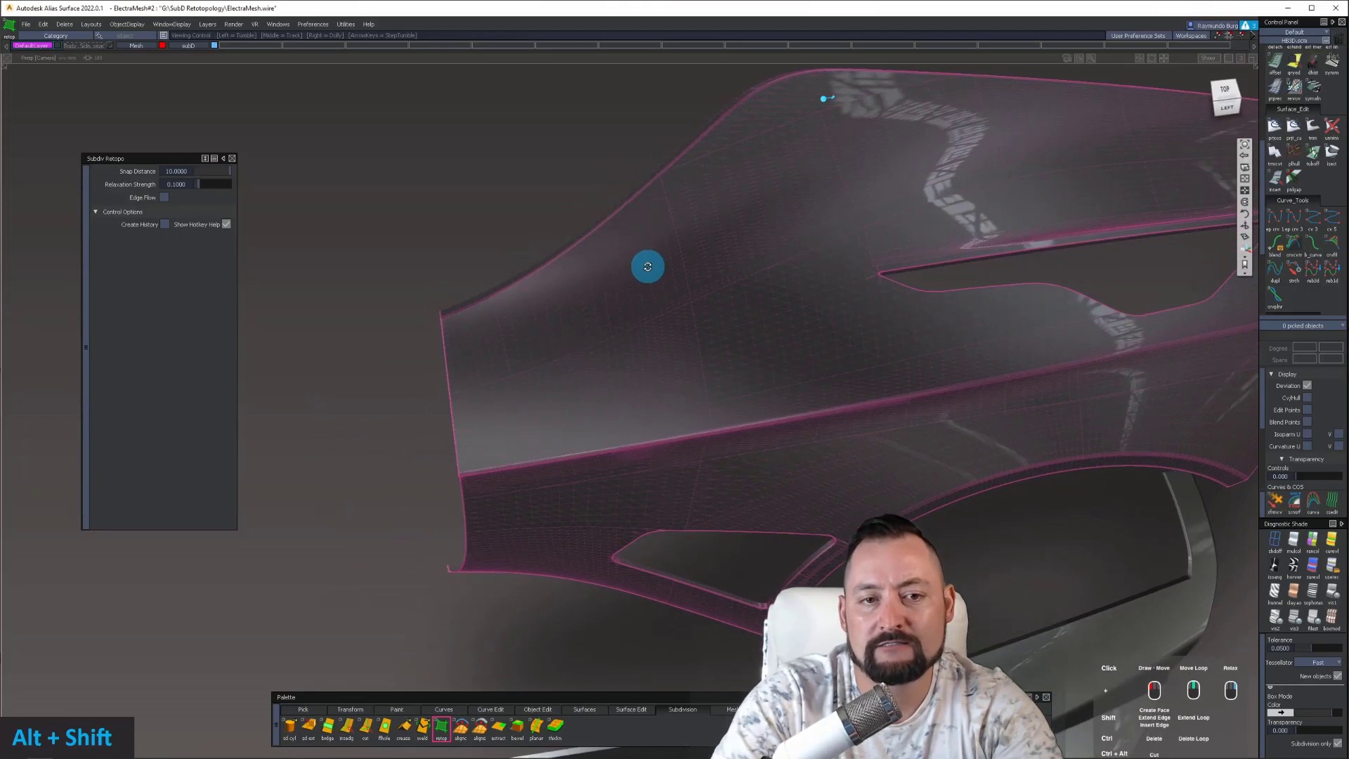
click(447, 323)
click(456, 395)
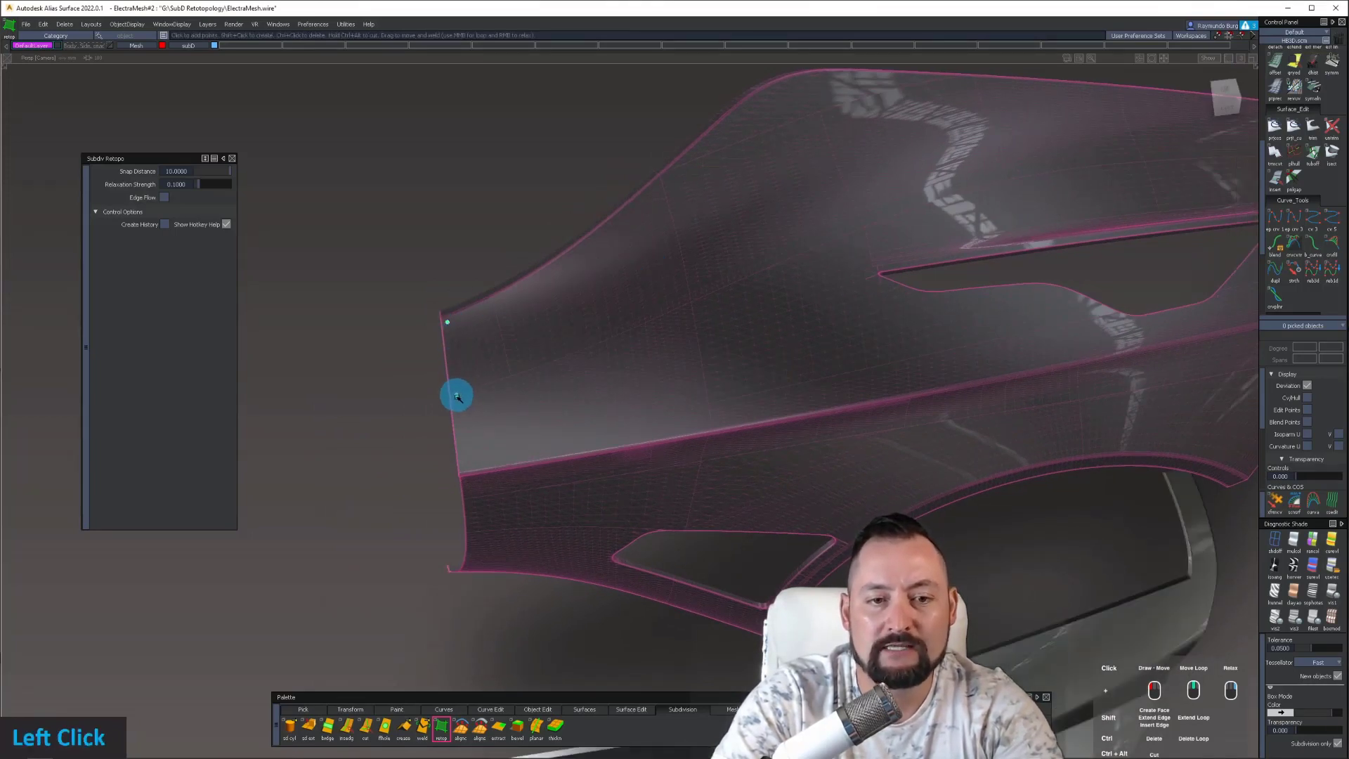
click(469, 465)
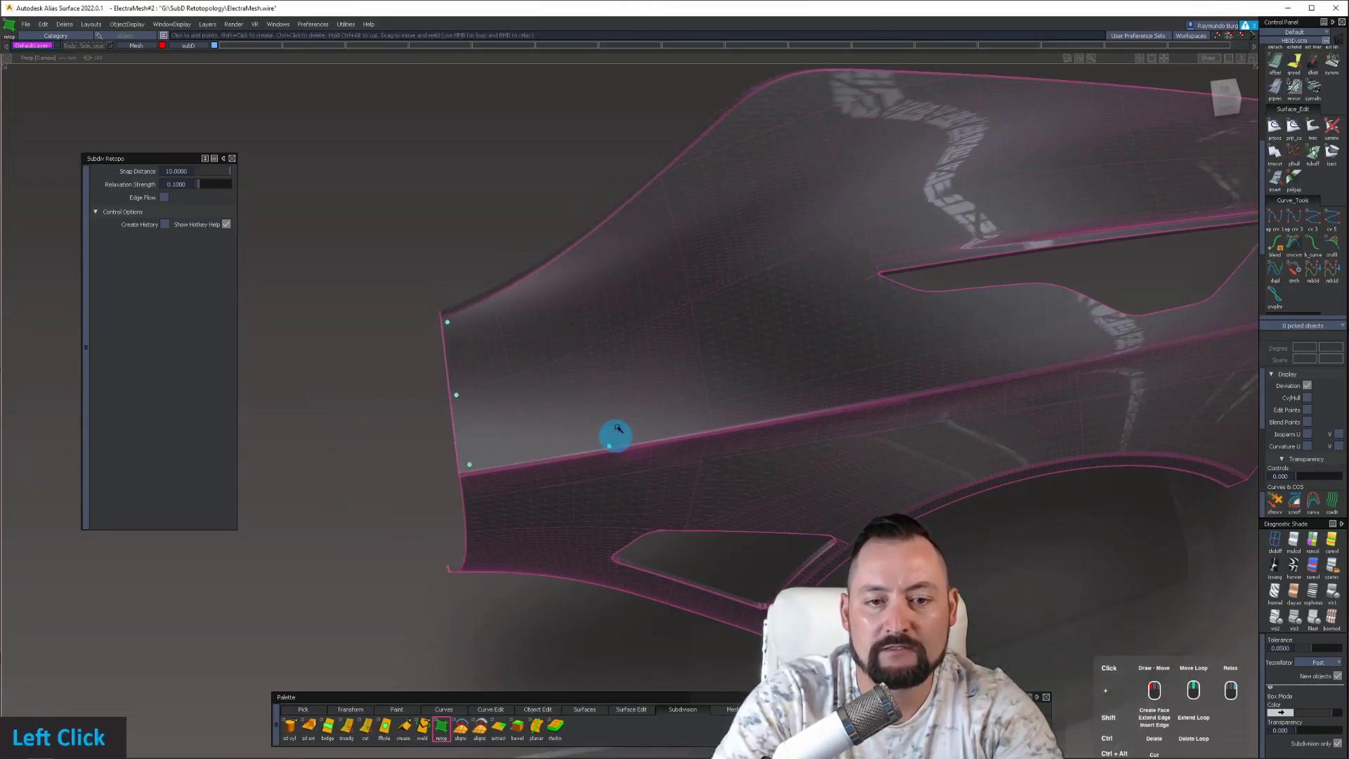
click(572, 259)
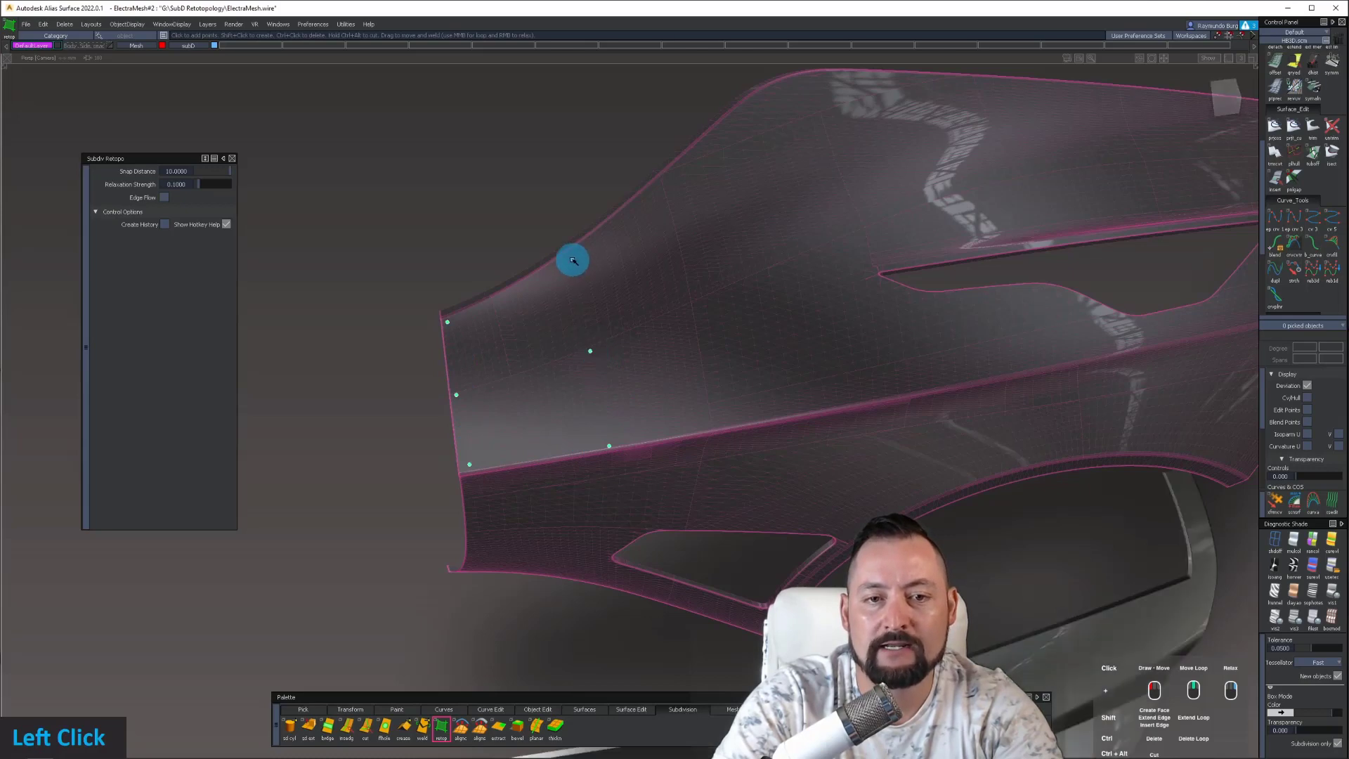
- Add two more columns of three points on the upper surface, the last one passing through the tip of the side opening
click(678, 175)
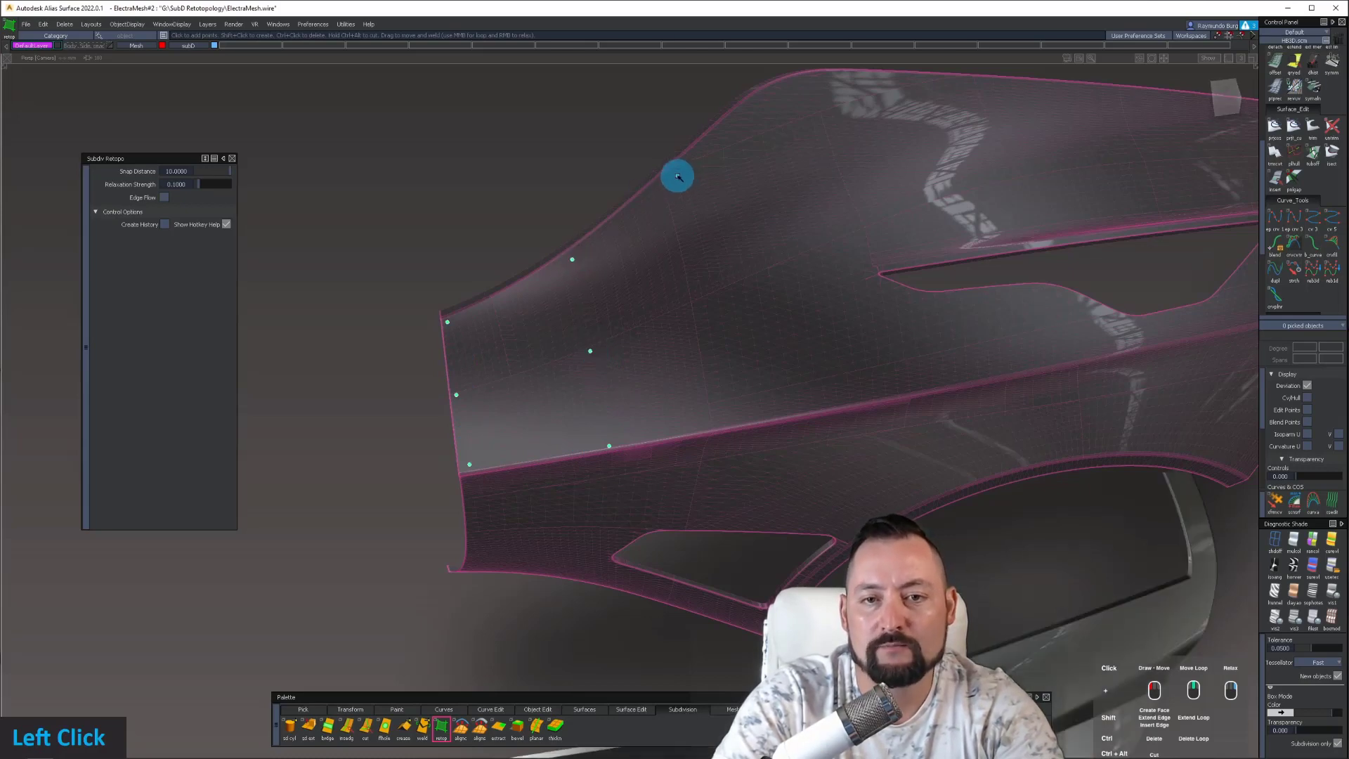
click(738, 418)
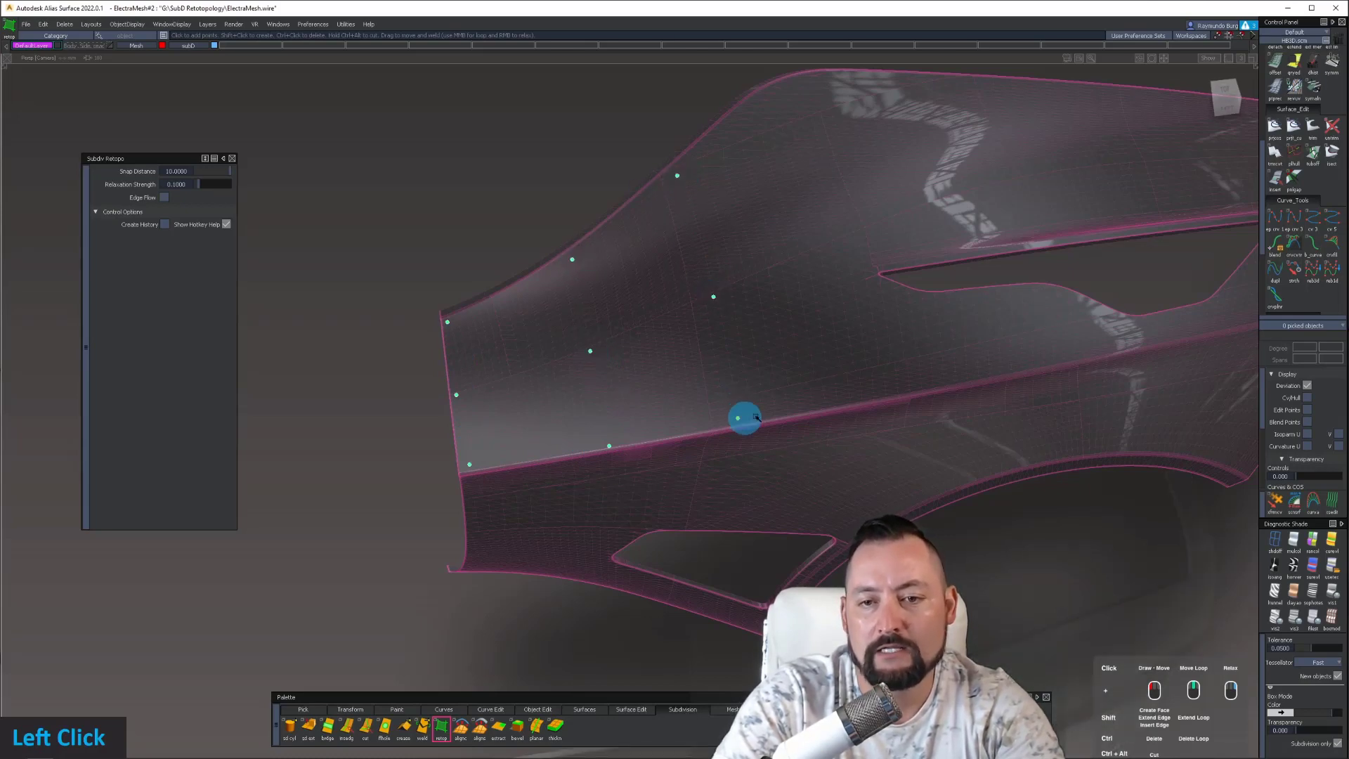
click(903, 386)
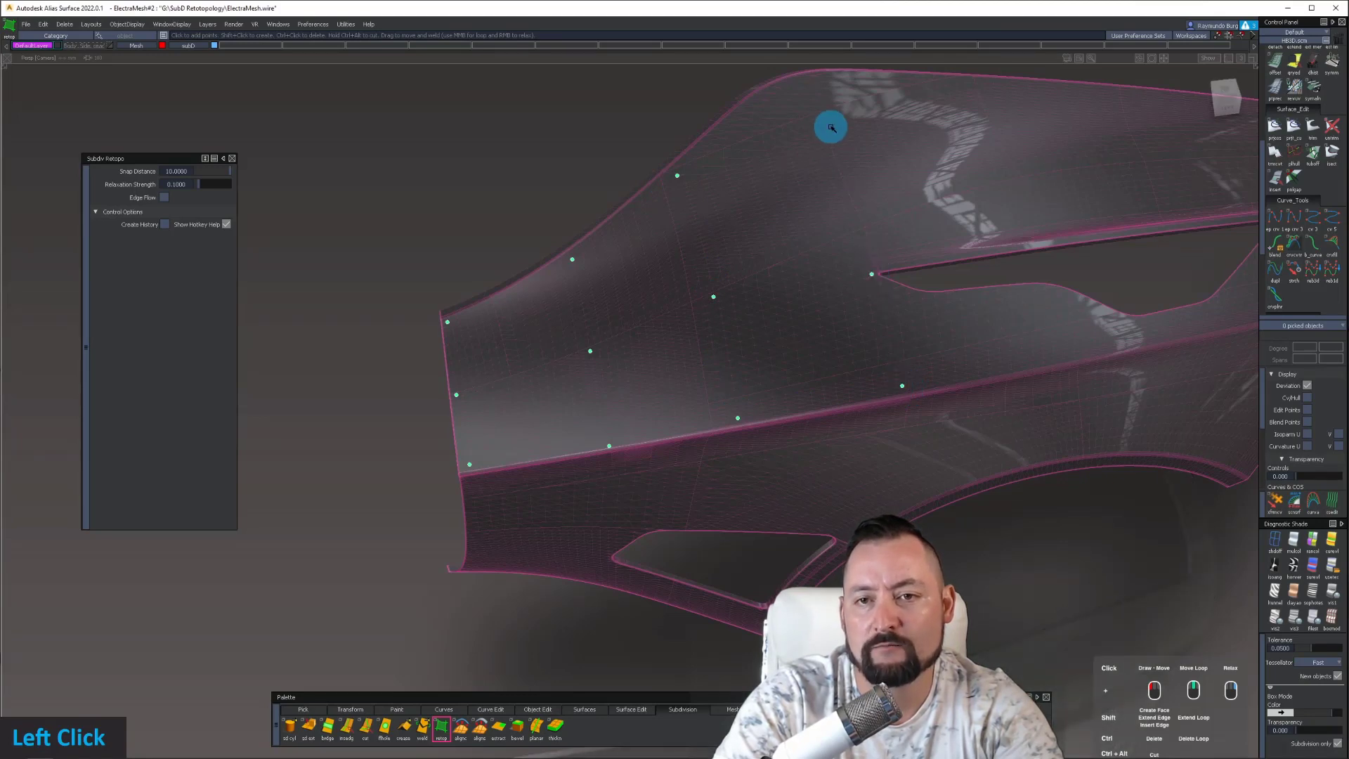
click(797, 77)
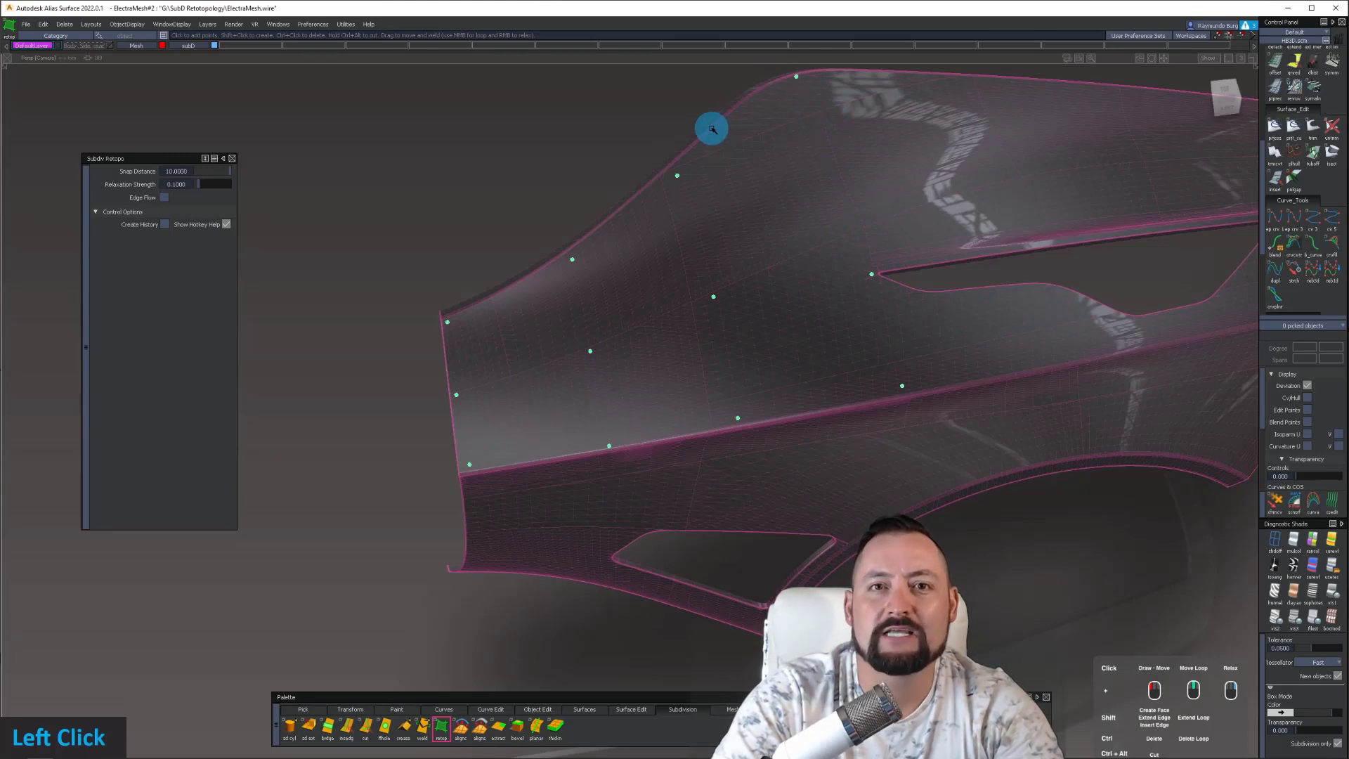
- Create six quad faces between the placed points, filling the grid from the front end to the side opening
key(shift)
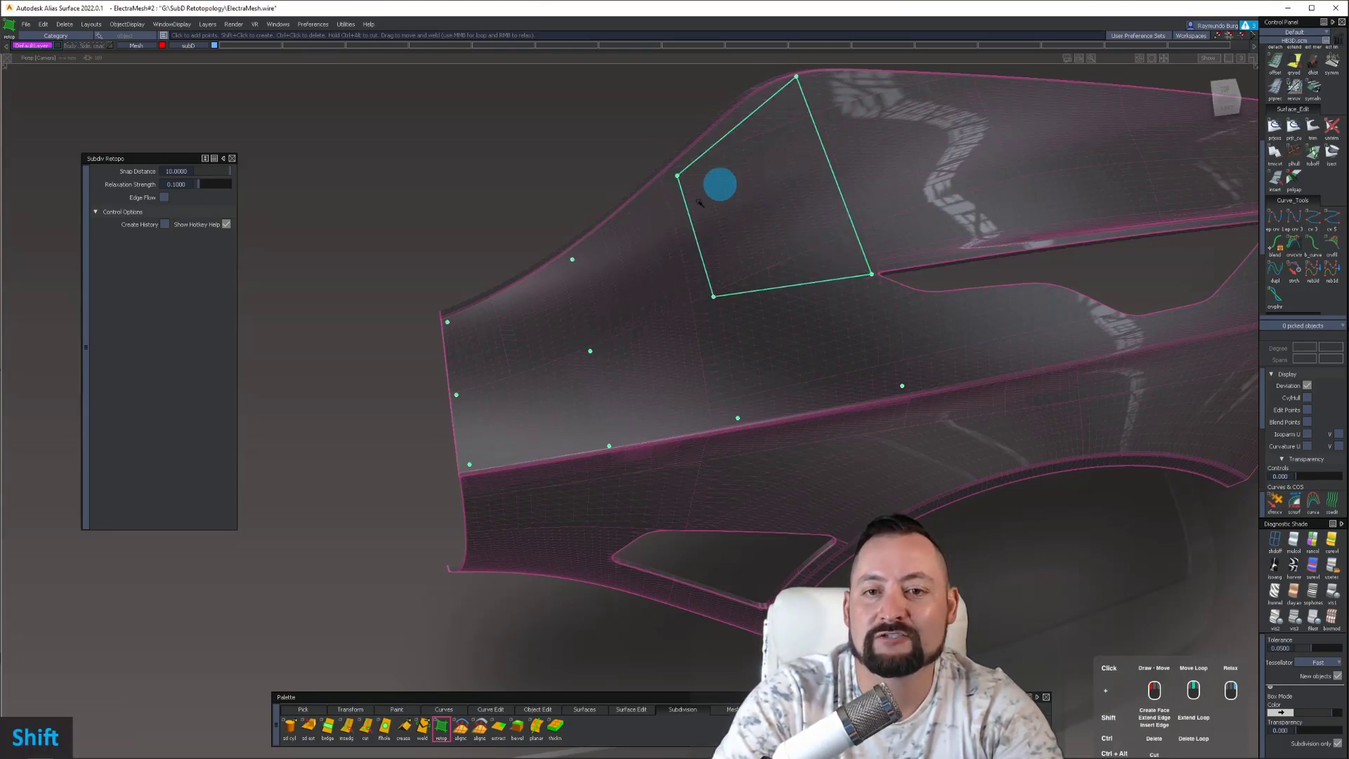
shift+click(511, 340)
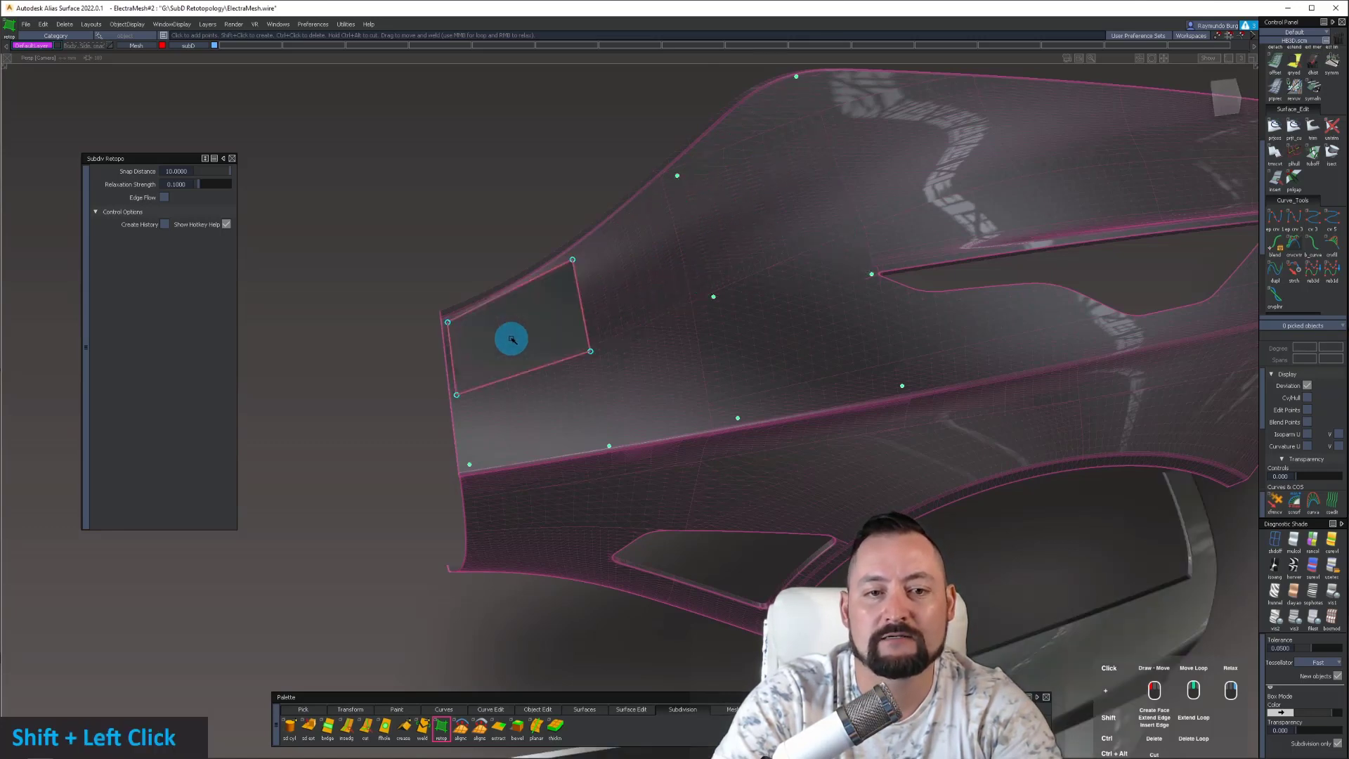
shift+click(525, 414)
shift+click(620, 286)
shift+click(645, 381)
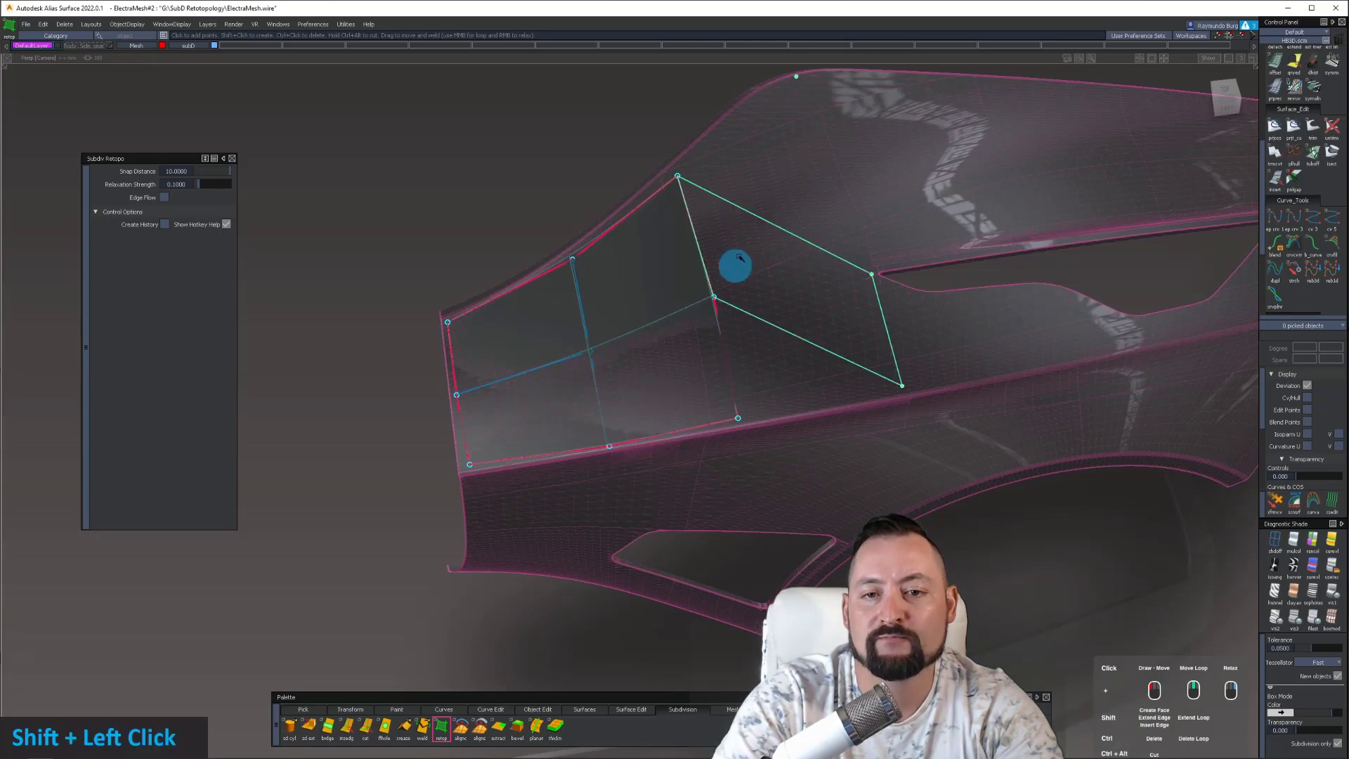
shift+click(752, 211)
shift+click(789, 337)
- Insert a lengthwise edge loop through the upper row of faces
alt+shift+drag(909, 337, 867, 213)
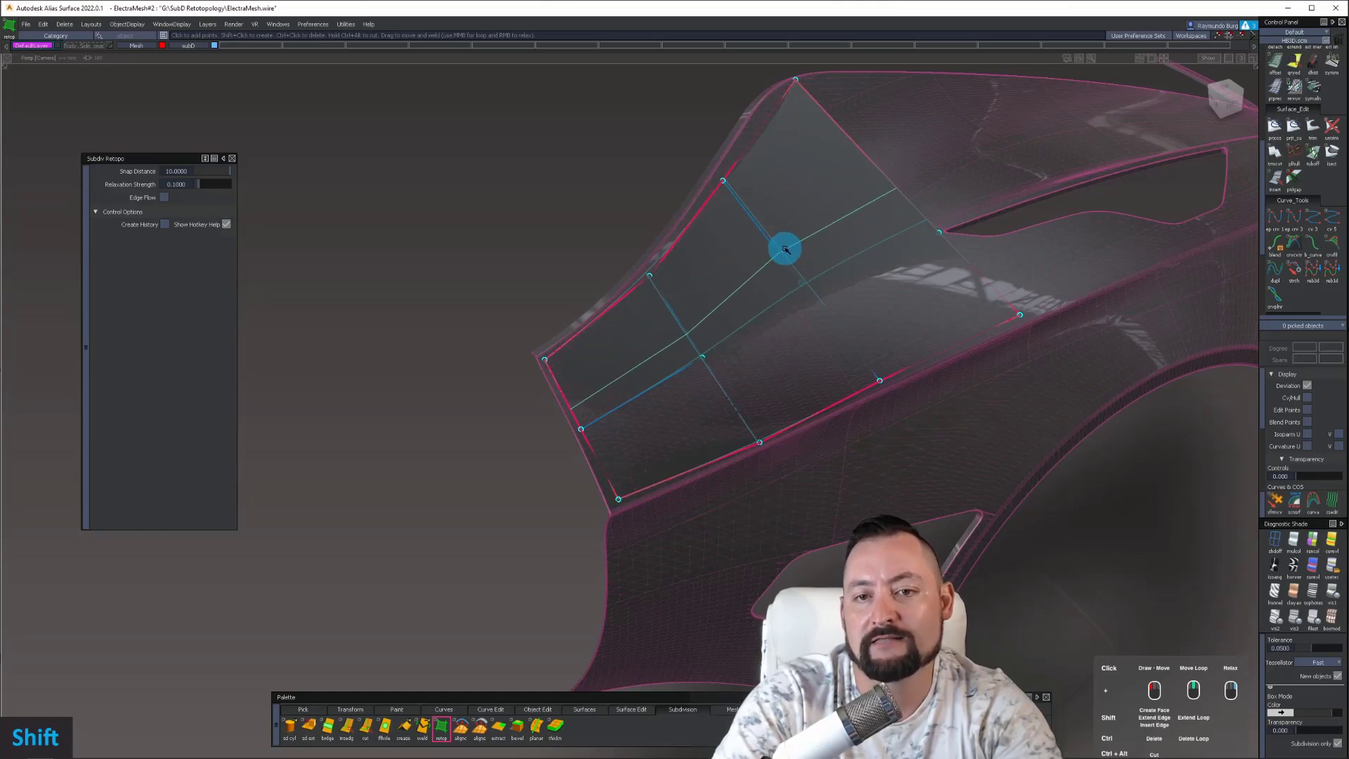
shift+click(771, 228)
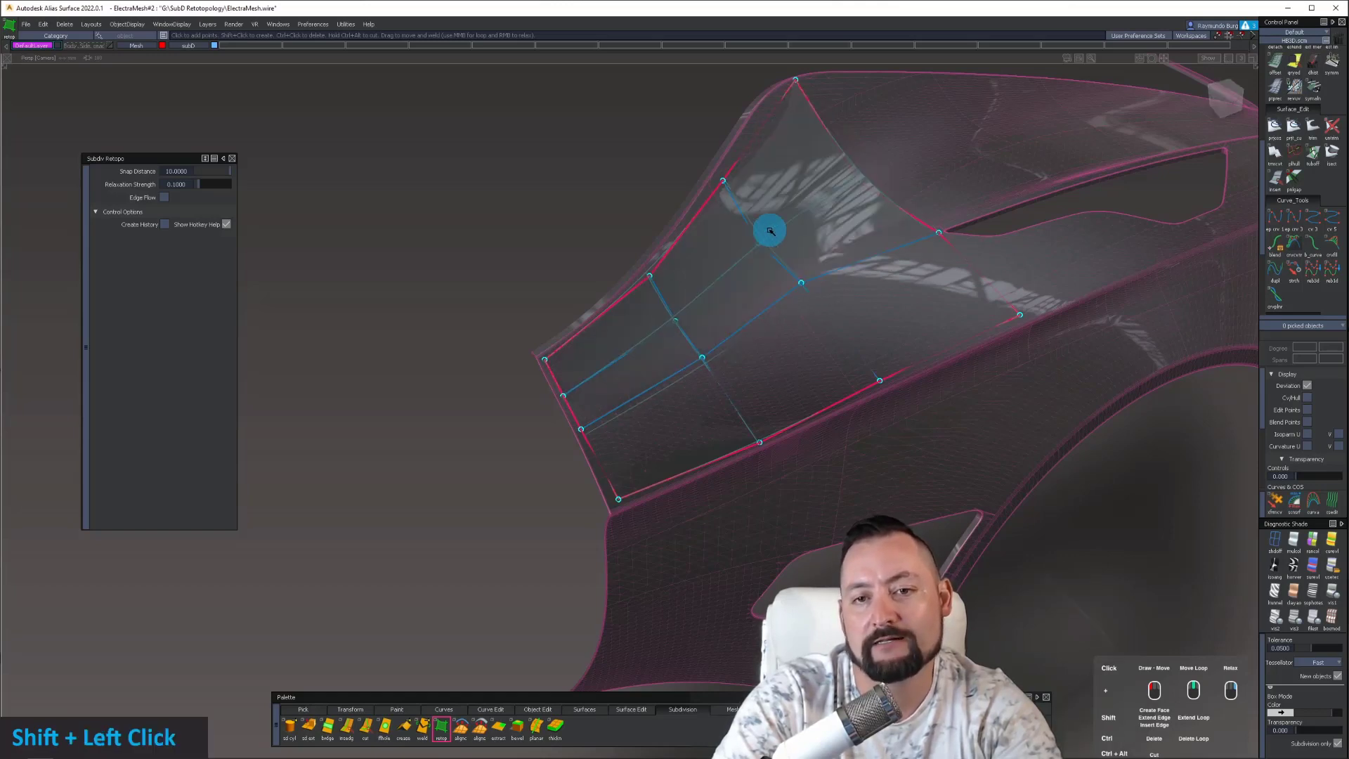
alt+shift+drag(858, 217, 679, 258)
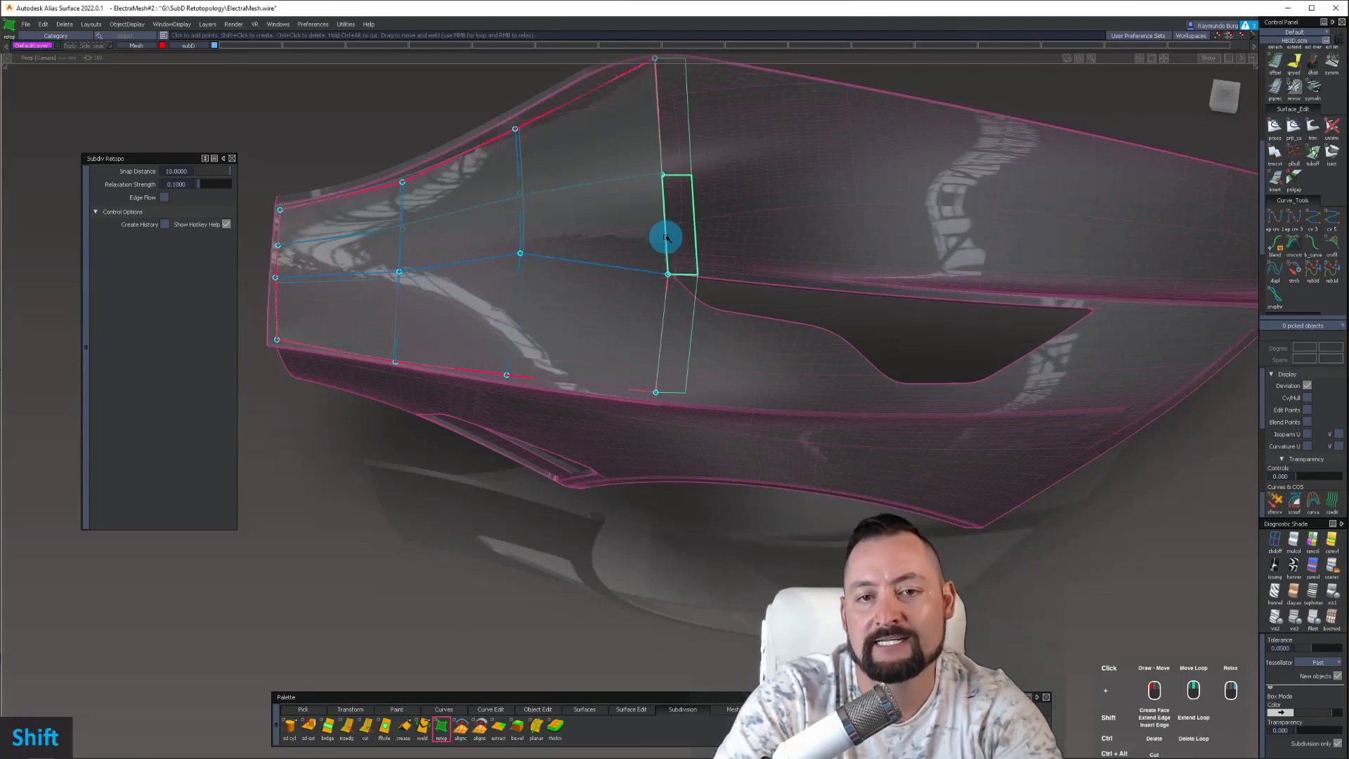
shift+drag(667, 239, 790, 232)
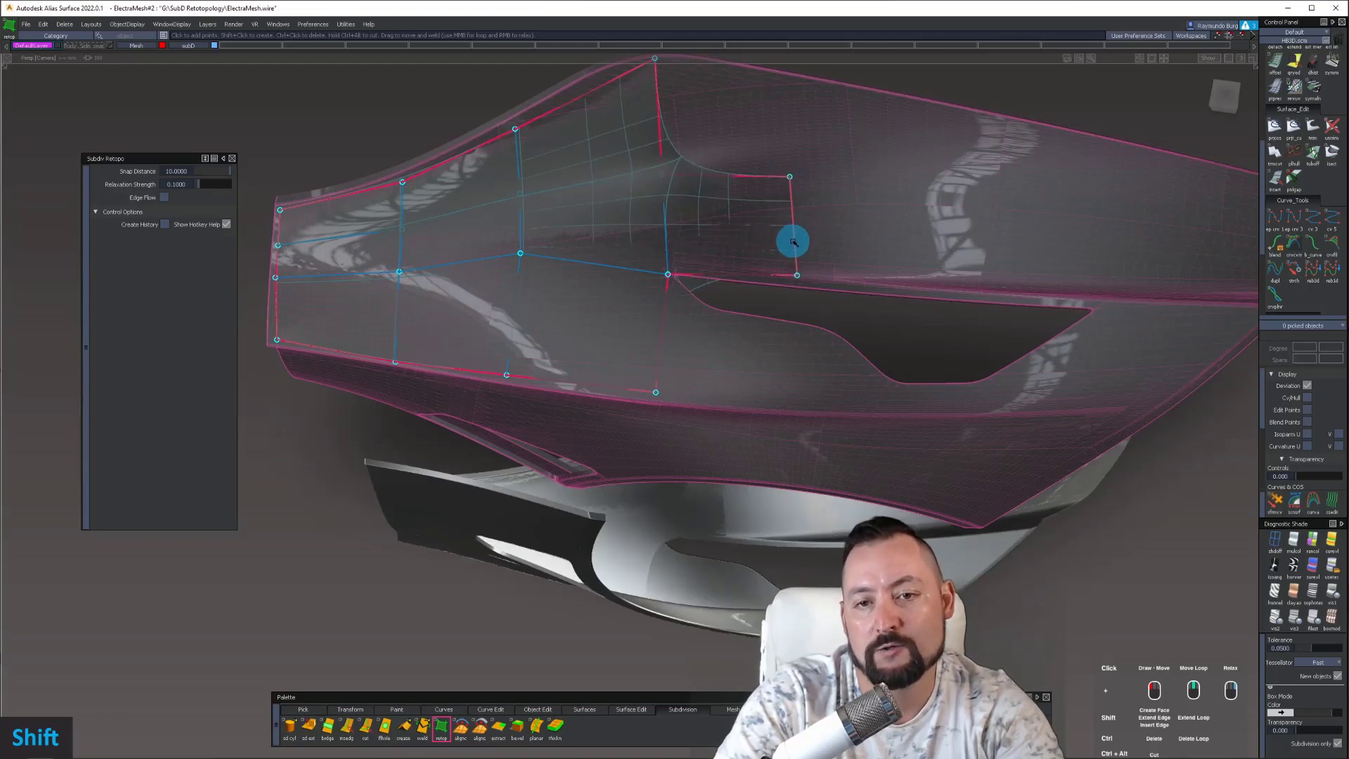
shift+click(780, 238)
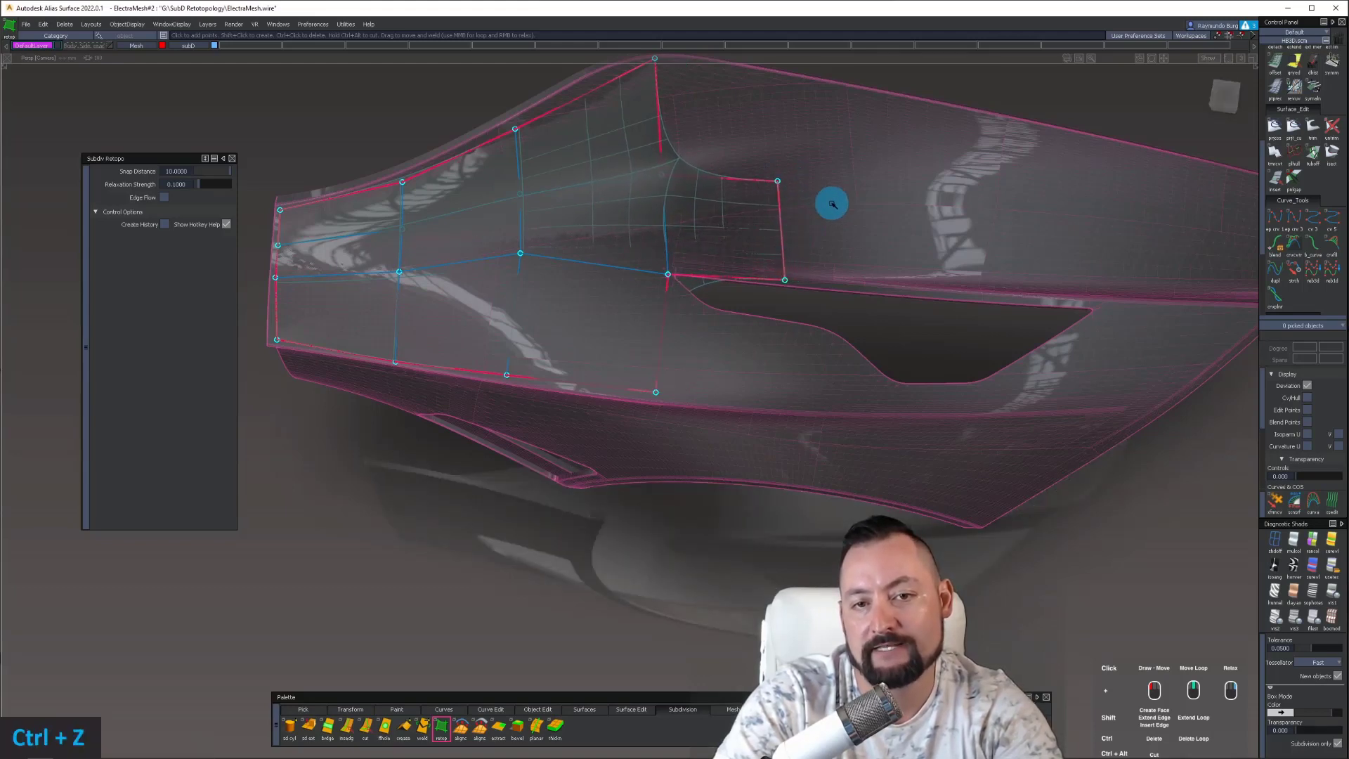
key(ctrl+z)
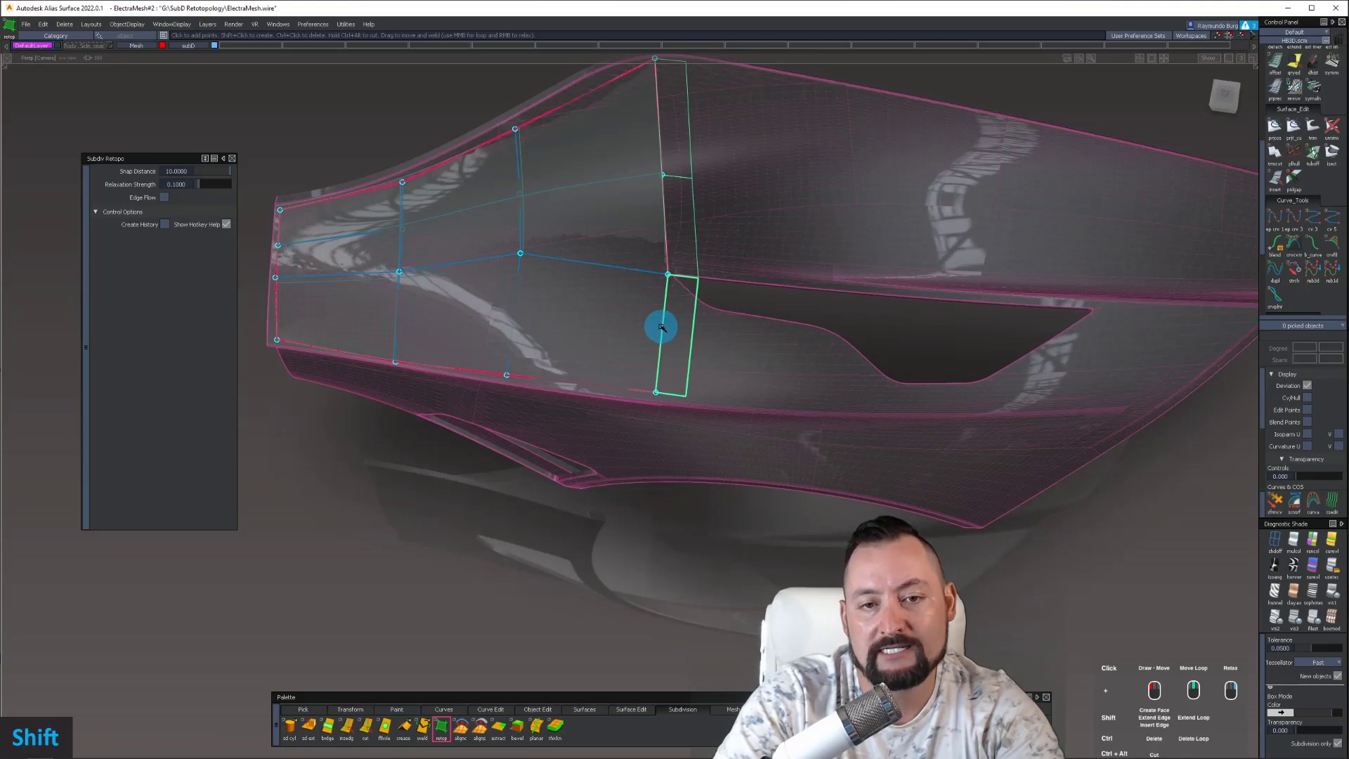
- Extend the lower rear edge along the underside of the side opening, and extend the upper rear edge loop by three rows above the opening
mouse_move(661, 327)
shift+mouse_down()
mouse_move(758, 340)
mouse_move(757, 292)
mouse_move(757, 326)
shift+mouse_up()
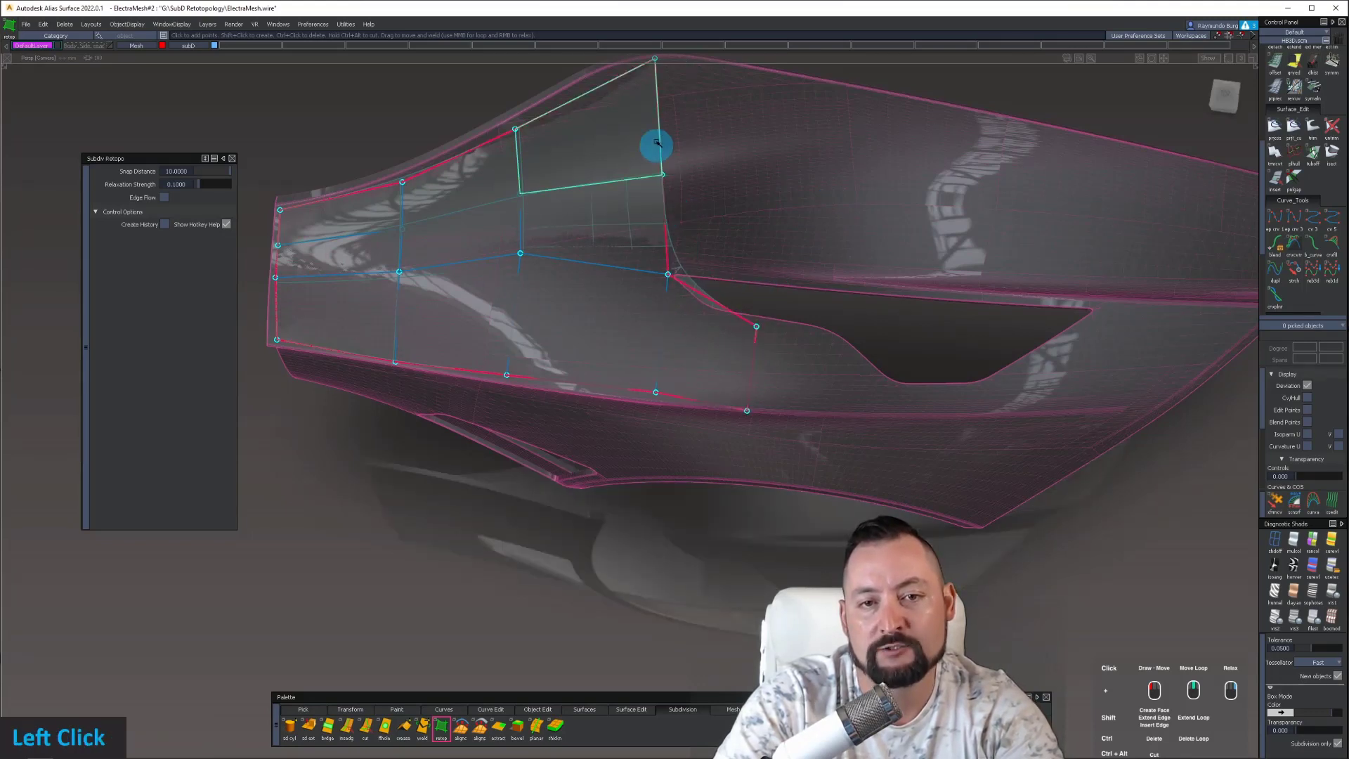
key(shift)
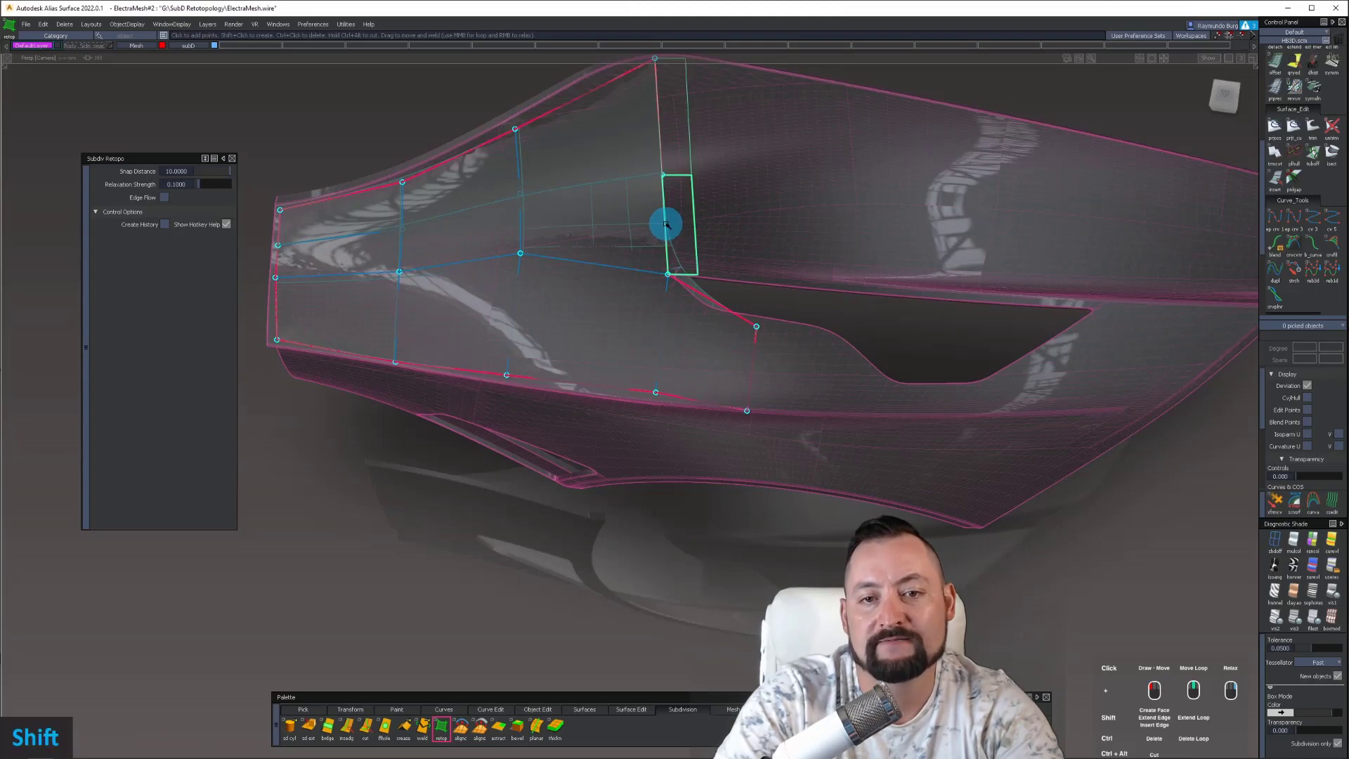
shift+middle_drag(666, 223, 718, 222)
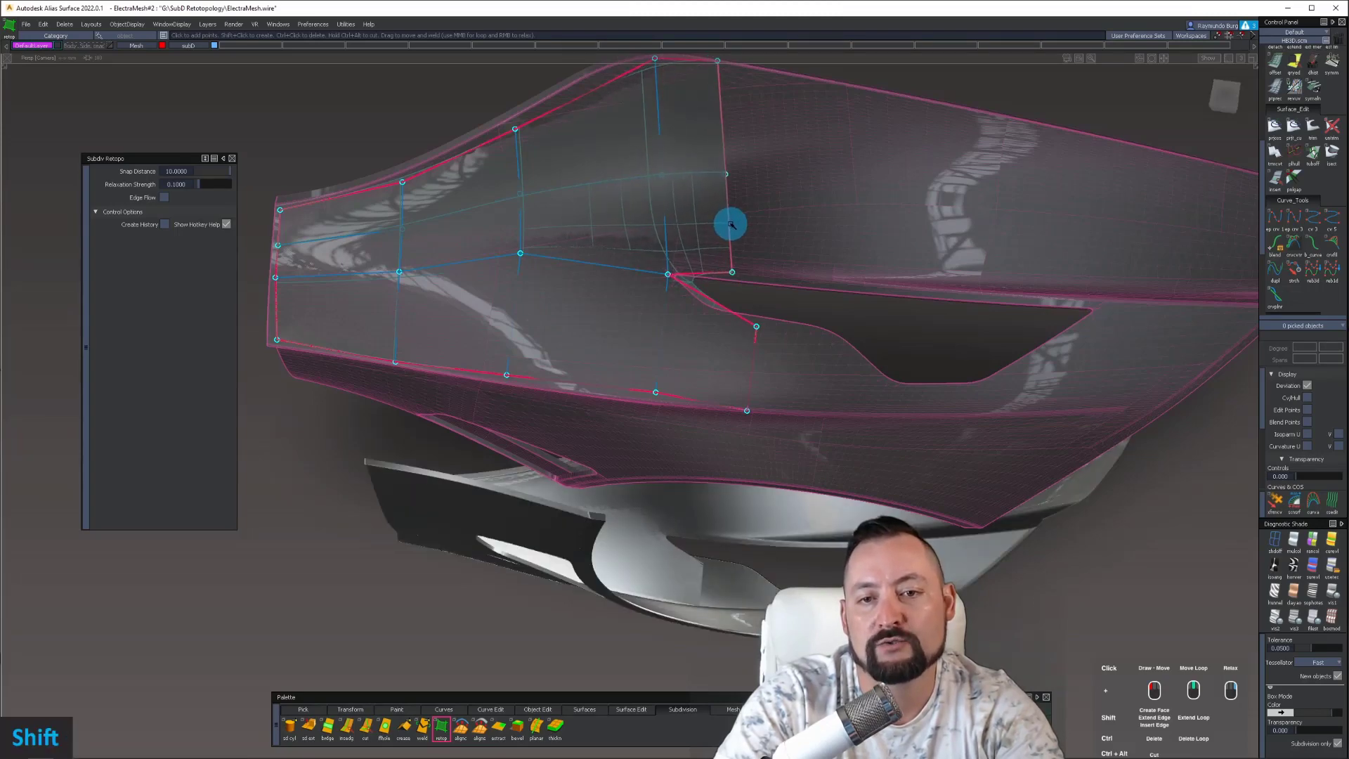
alt+shift+drag(734, 229, 605, 145)
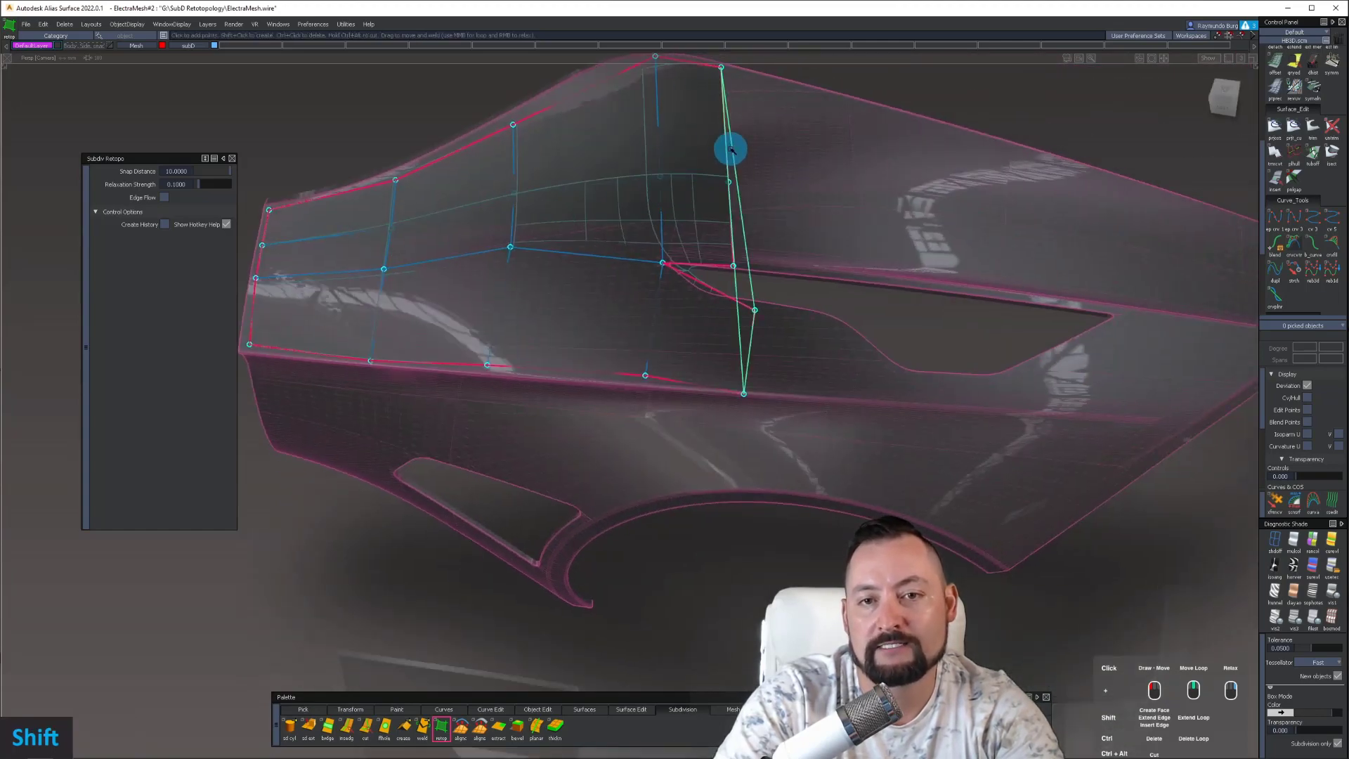
shift+middle_drag(726, 150, 813, 162)
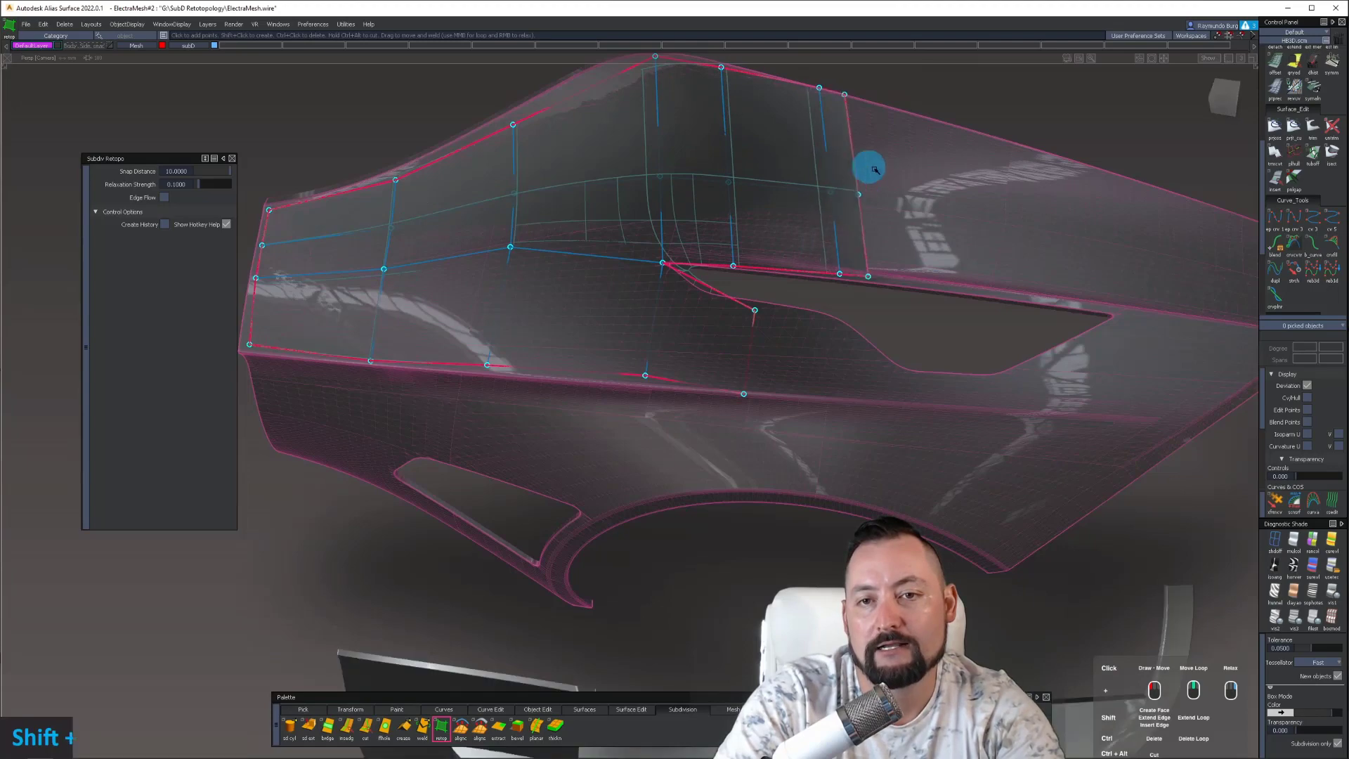
- Insert a lengthwise edge loop through the lower row of faces between the front end and the side opening
alt+shift+drag(801, 190, 1061, 175)
alt+shift+middle_drag(1060, 175, 928, 267)
alt+shift+drag(927, 268, 924, 202)
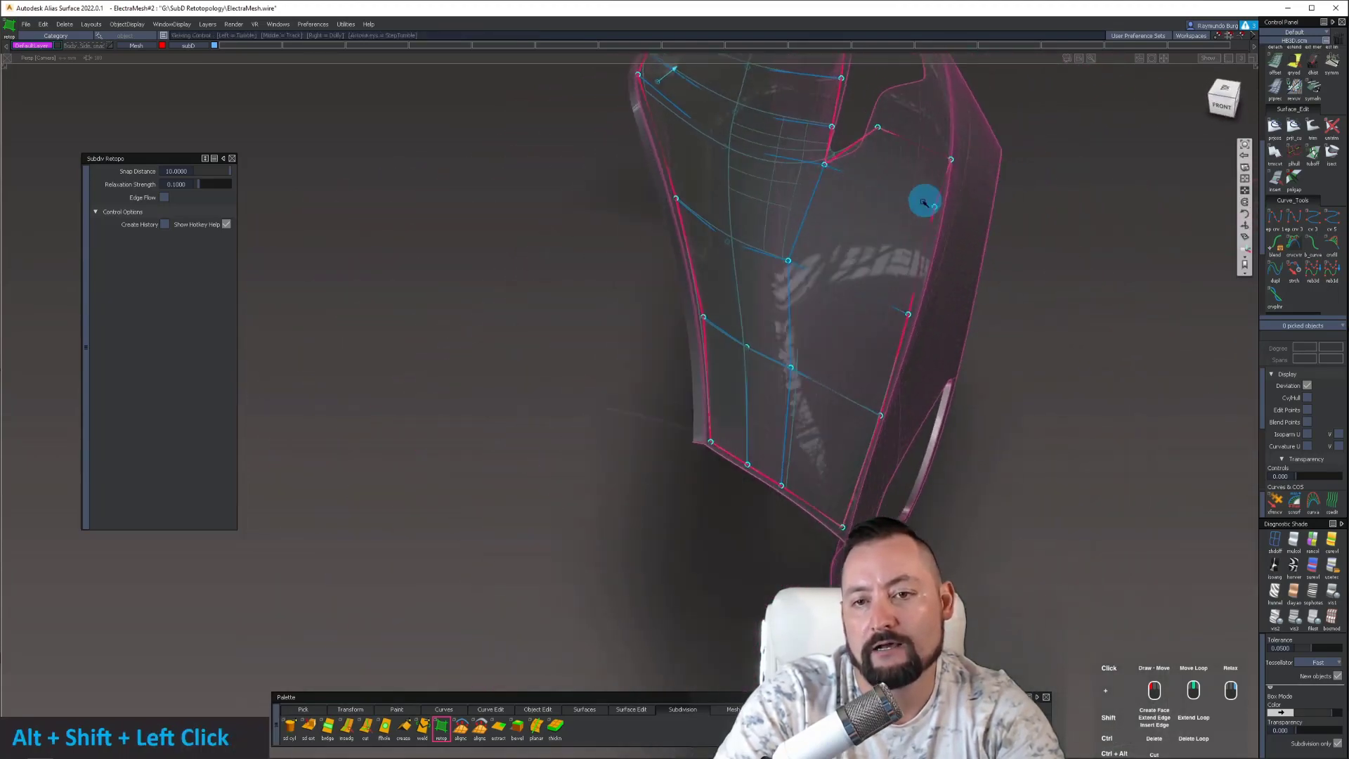
shift+click(887, 192)
- Examine how the new retopo faces follow the upper surface and side opening from the rear, side and top
alt+shift+drag(1018, 226, 419, 319)
alt+shift+middle_drag(419, 319, 542, 289)
alt+shift+drag(542, 289, 661, 191)
alt+shift+drag(753, 199, 469, 226)
alt+shift+middle_drag(470, 226, 482, 211)
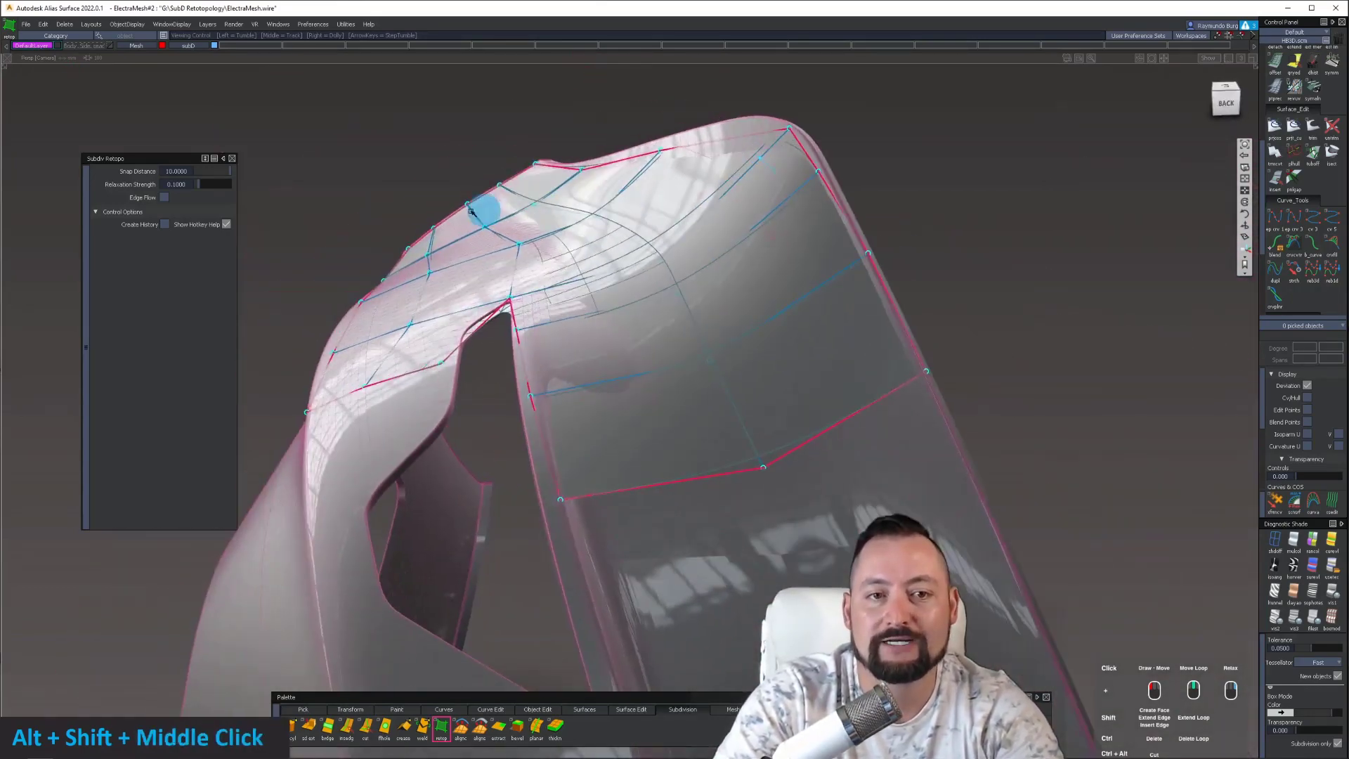
alt+shift+drag(428, 229, 605, 220)
alt+shift+right_drag(605, 220, 630, 260)
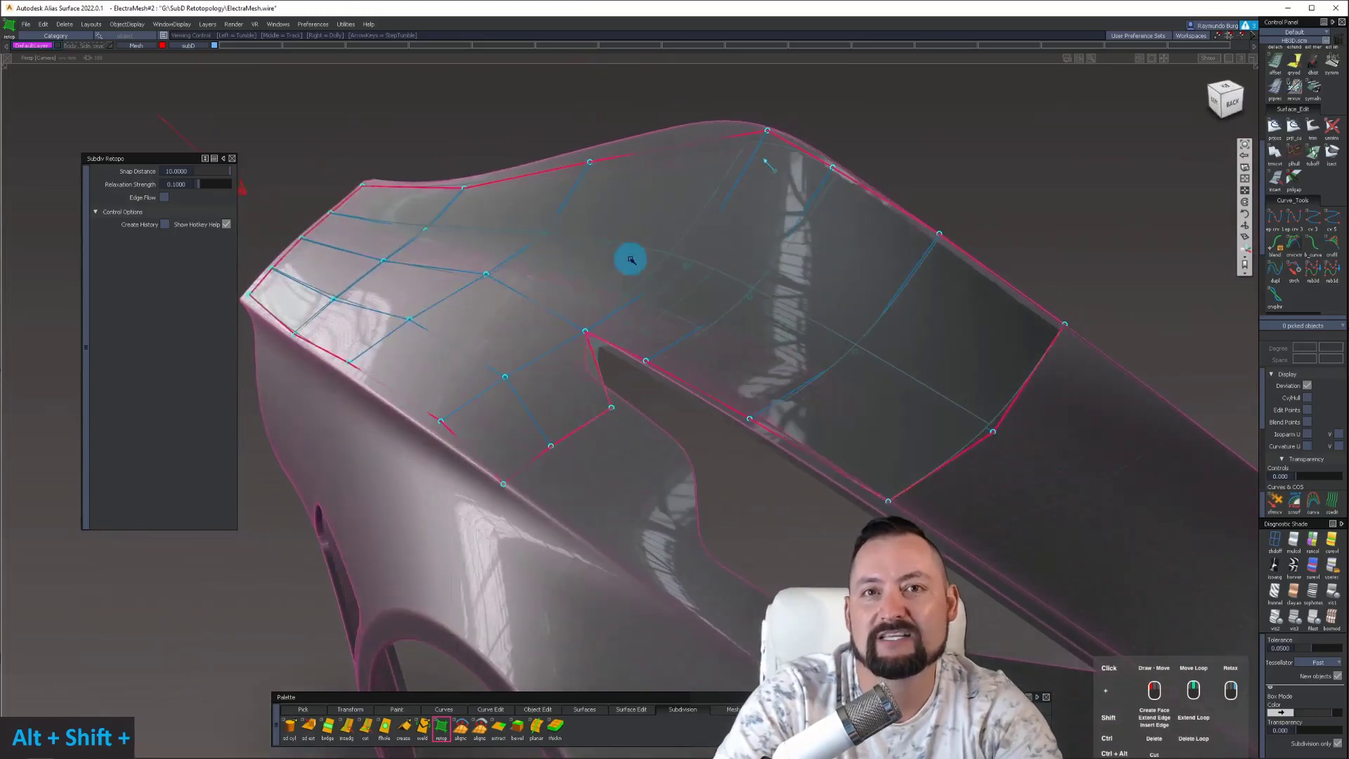
alt+shift+middle_drag(630, 259, 590, 247)
alt+shift+drag(590, 247, 756, 278)
alt+shift+right_drag(755, 278, 744, 280)
alt+shift+drag(743, 280, 846, 360)
alt+shift+middle_drag(846, 359, 635, 262)
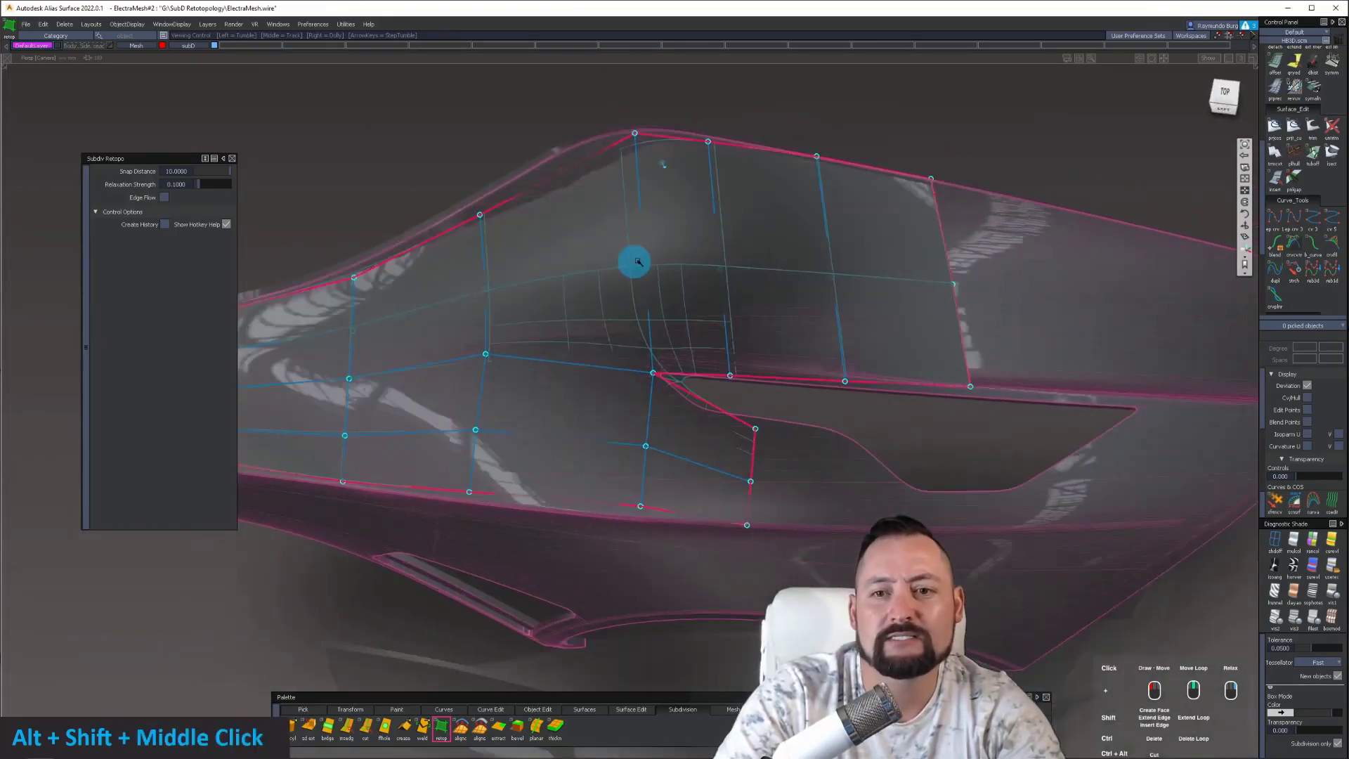
alt+shift+drag(689, 295, 663, 271)
alt+shift+middle_drag(663, 271, 689, 273)
alt+shift+right_drag(689, 273, 752, 280)
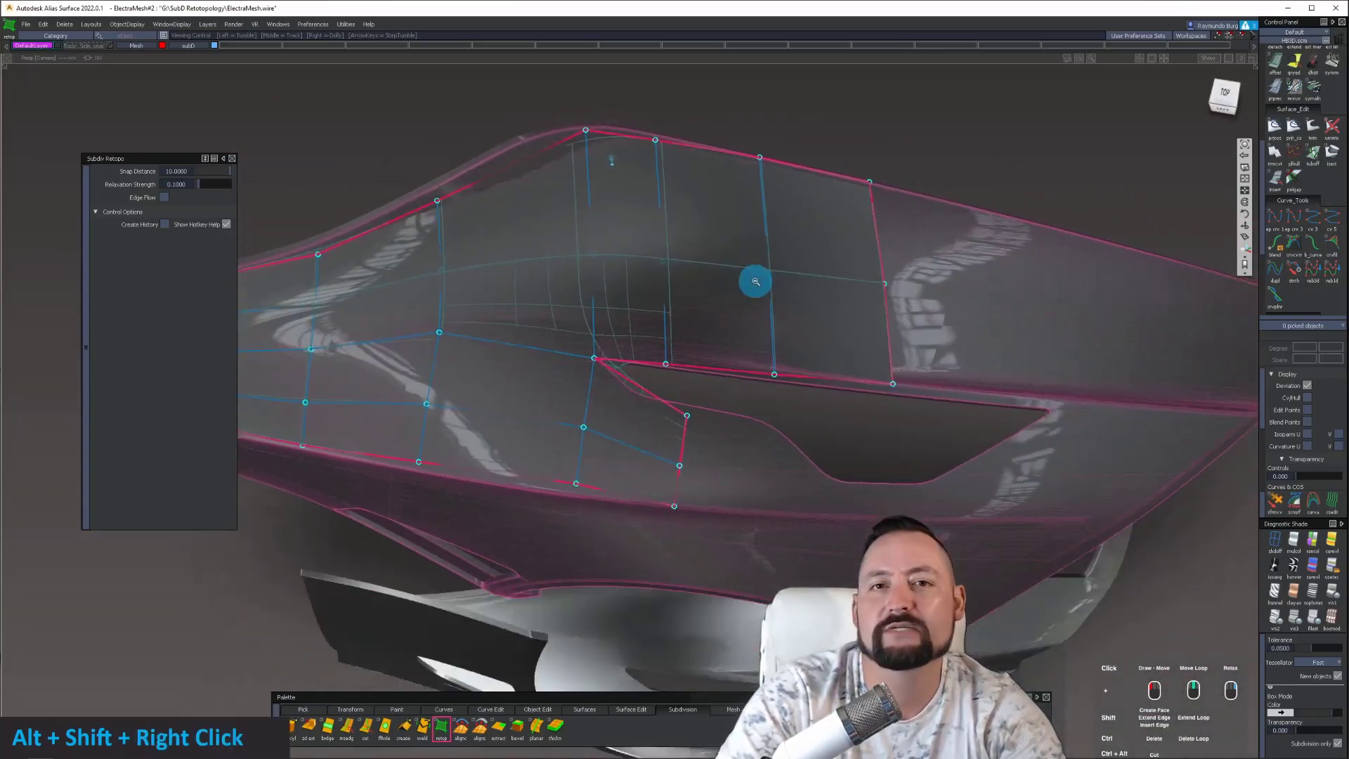
alt+shift+drag(752, 280, 735, 309)
alt+shift+middle_drag(735, 310, 618, 287)
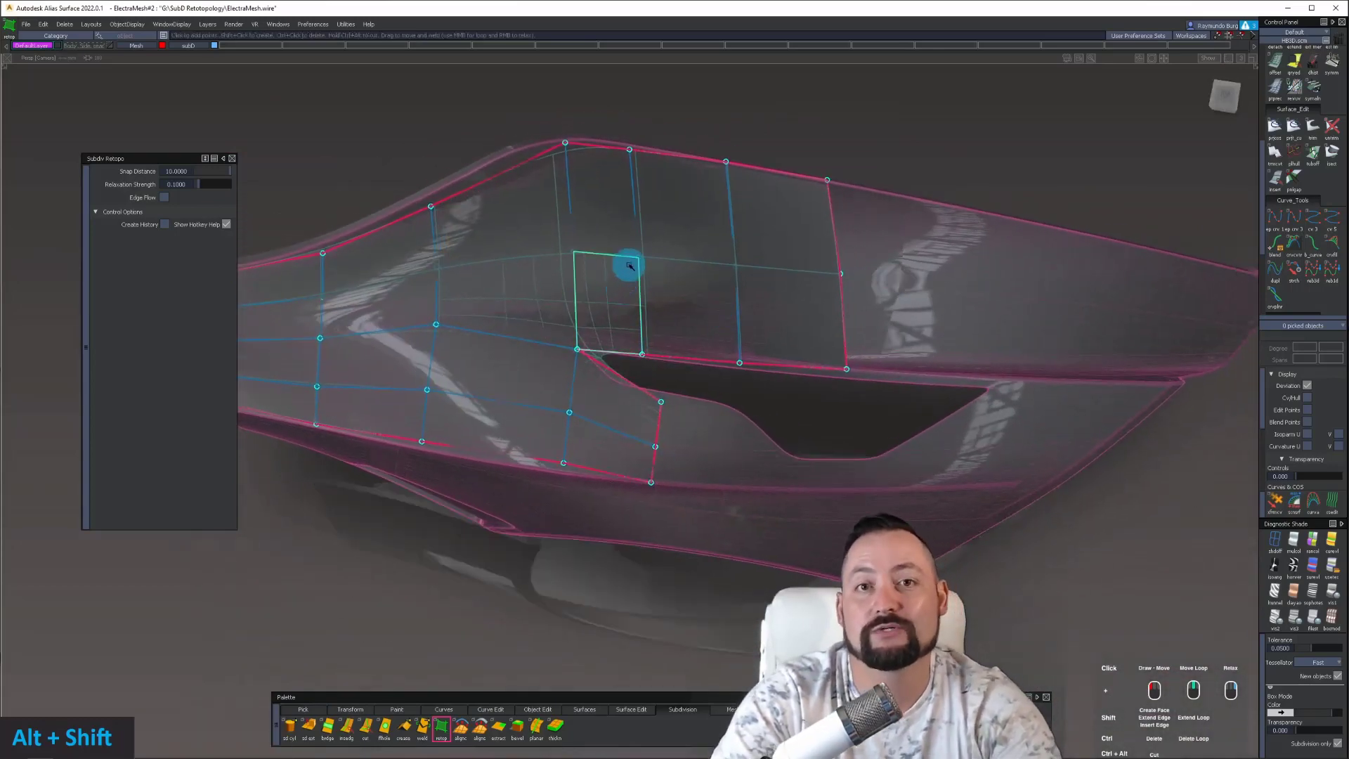
alt+shift+drag(629, 265, 721, 201)
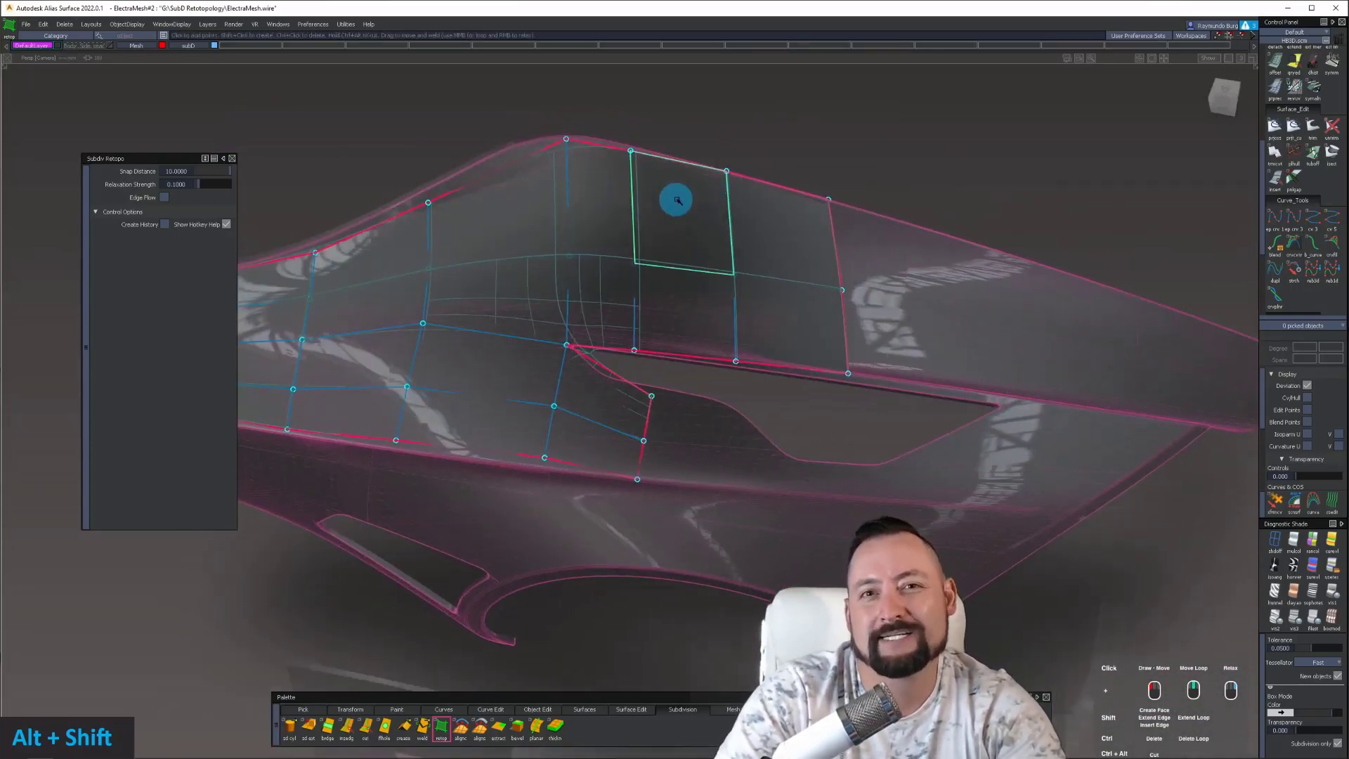
alt+shift+drag(732, 269, 735, 202)
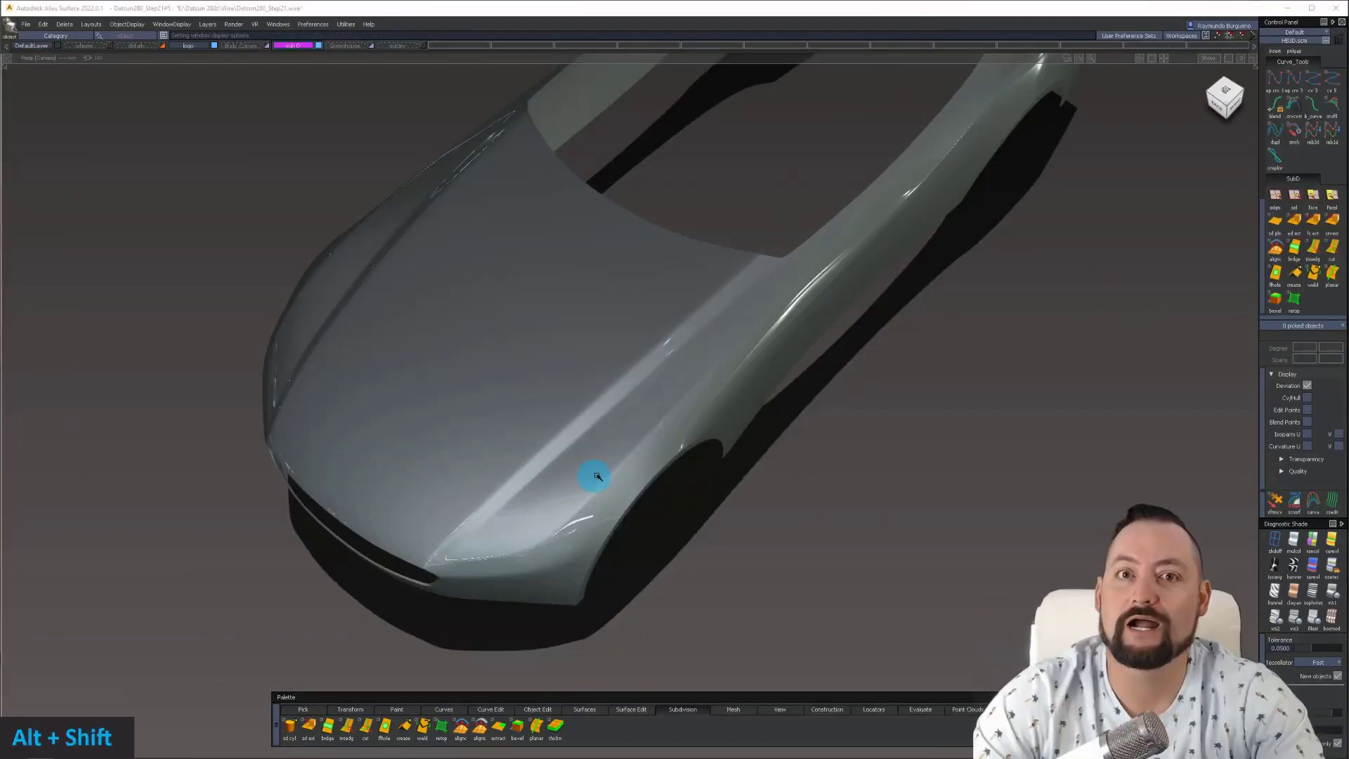
- Examine the subdivision car body and its wireframe face layout from the front, side and above
alt+shift+middle_click(693, 373)
alt+shift+middle_drag(766, 422, 879, 403)
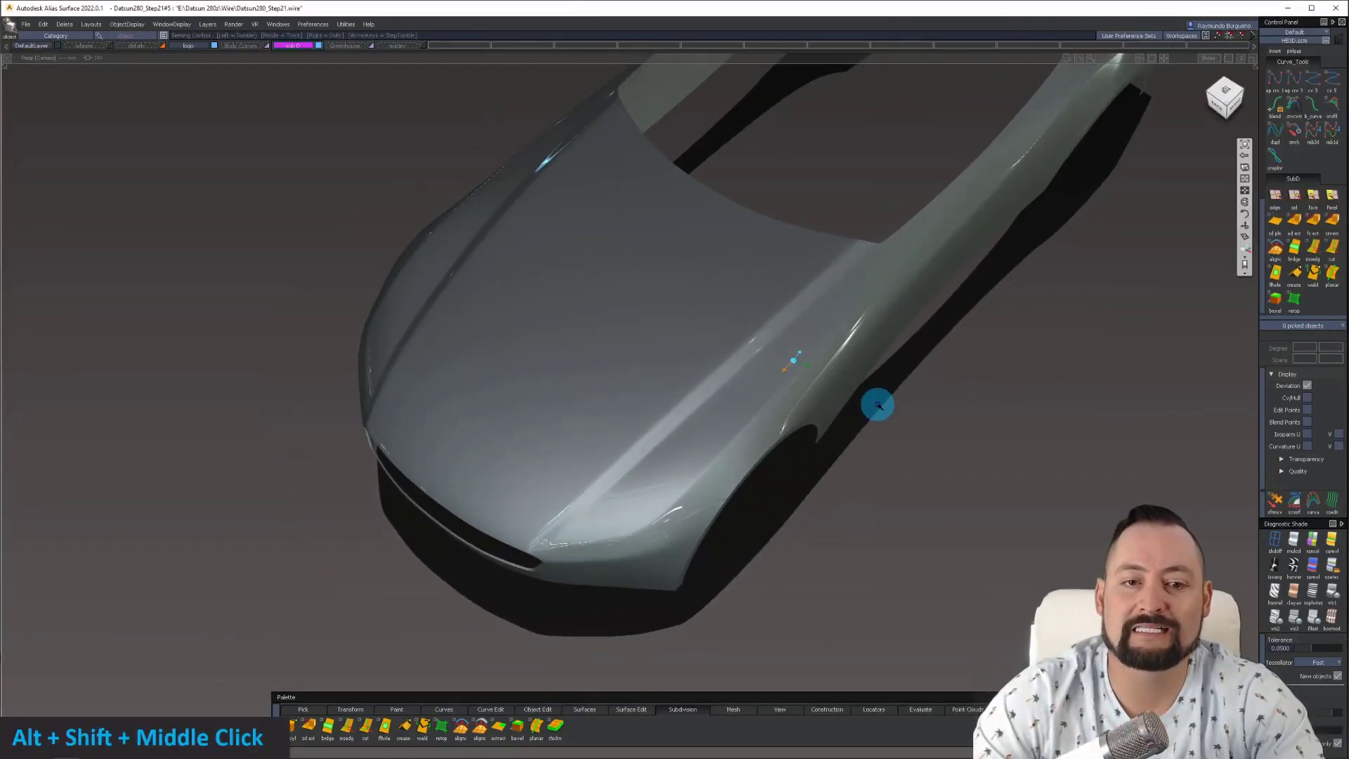
mouse_move(879, 403)
alt+shift+mouse_down()
mouse_move(819, 271)
mouse_move(585, 386)
mouse_move(864, 424)
mouse_move(689, 391)
mouse_move(807, 308)
mouse_move(695, 417)
mouse_move(635, 338)
mouse_move(898, 156)
alt+shift+mouse_up()
alt+shift+drag(831, 185, 816, 267)
alt+shift+middle_drag(816, 268, 724, 329)
alt+shift+drag(724, 328, 879, 411)
alt+shift+middle_drag(880, 411, 926, 402)
alt+shift+drag(926, 402, 740, 301)
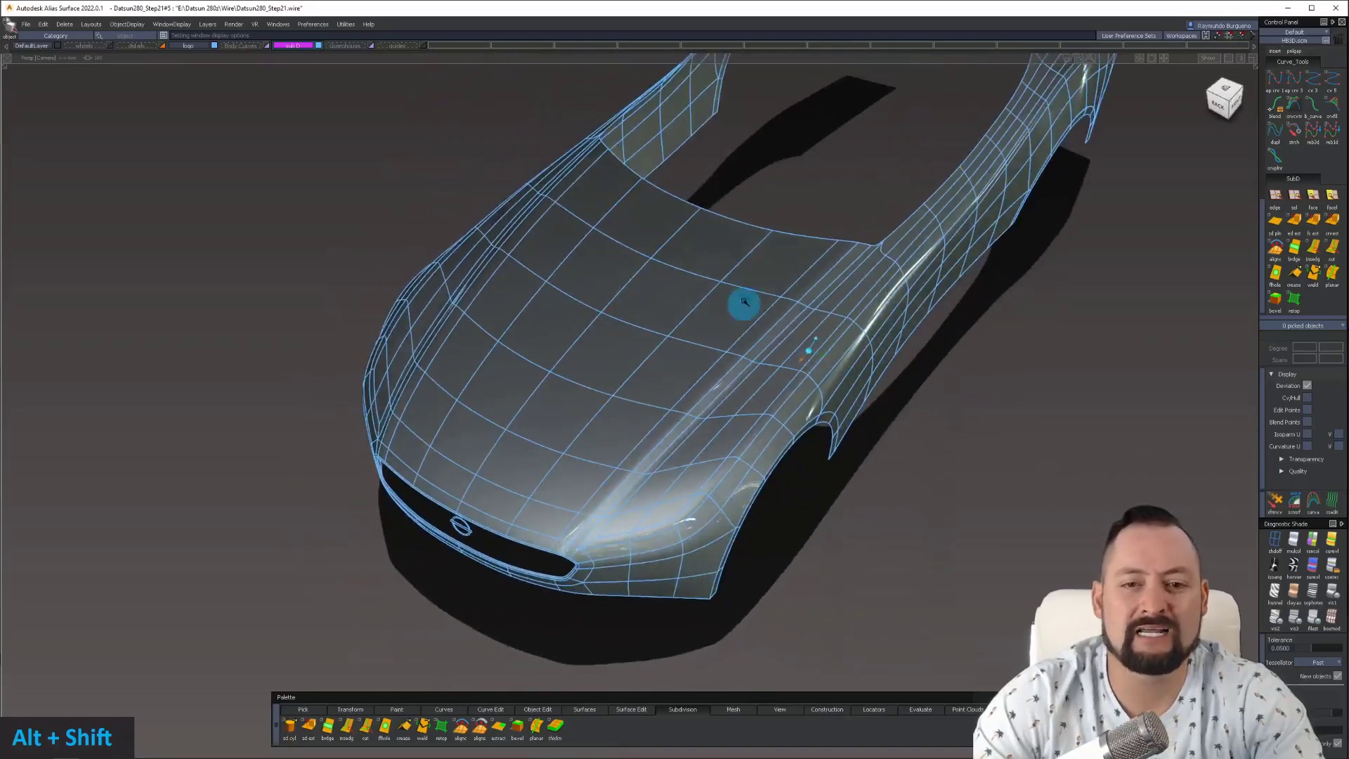
alt+shift+drag(614, 431, 753, 415)
alt+shift+drag(693, 470, 736, 348)
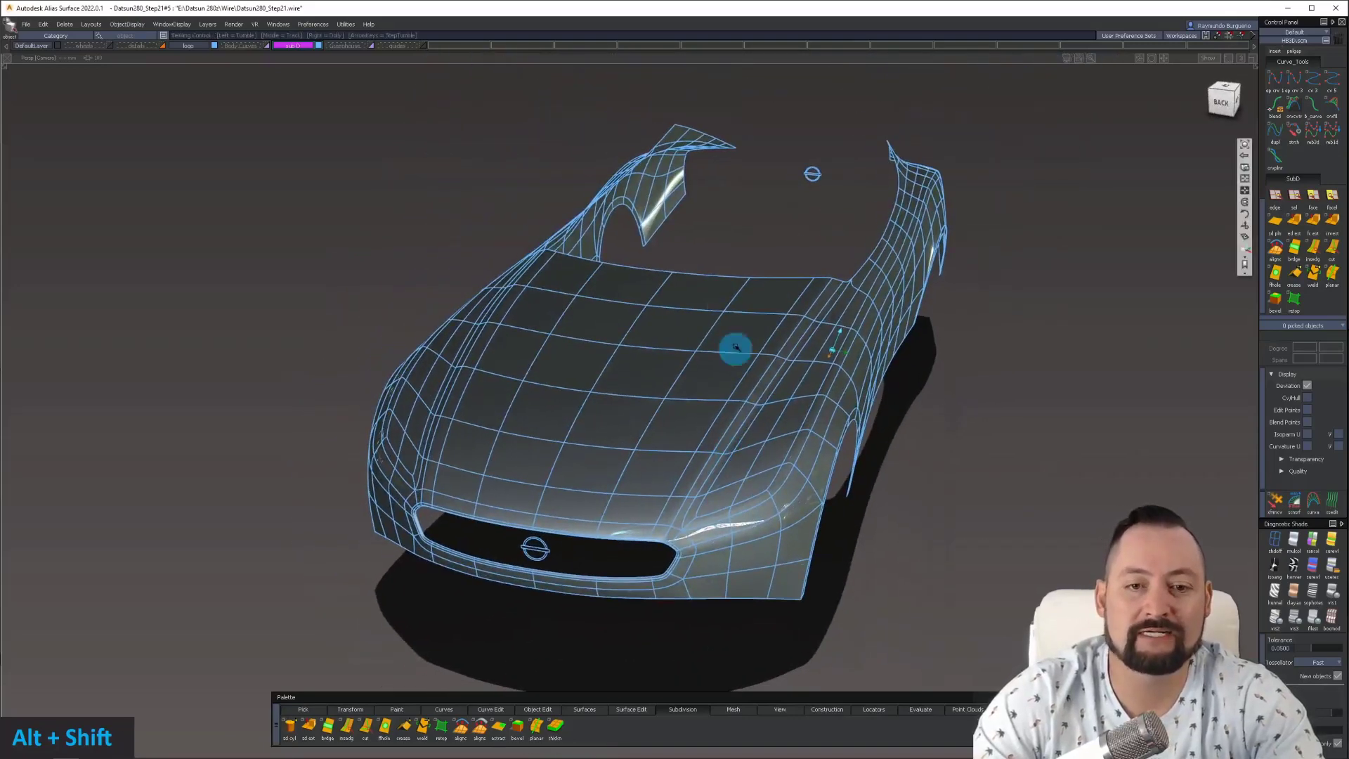
alt+shift+drag(704, 284, 791, 362)
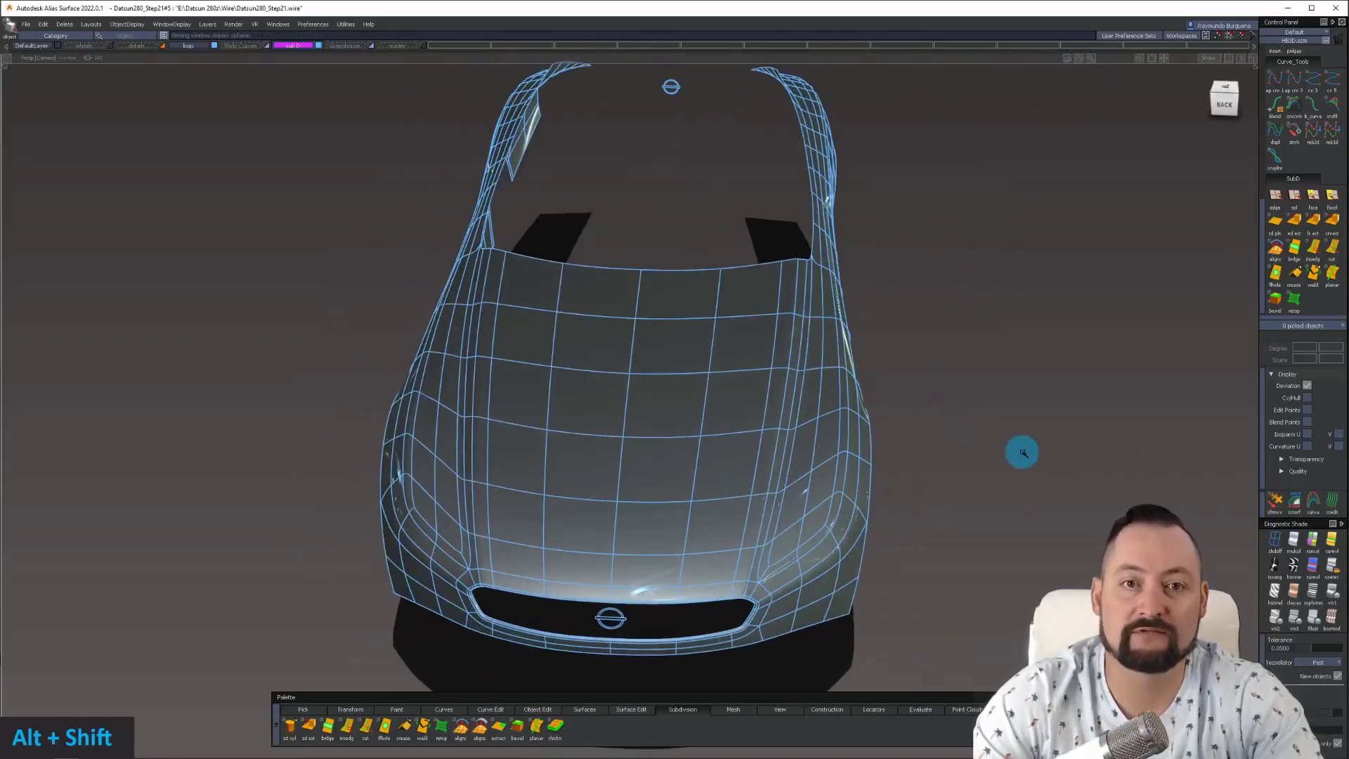
alt+shift+drag(1047, 444, 912, 402)
alt+shift+right_drag(906, 401, 766, 424)
alt+shift+drag(744, 428, 657, 436)
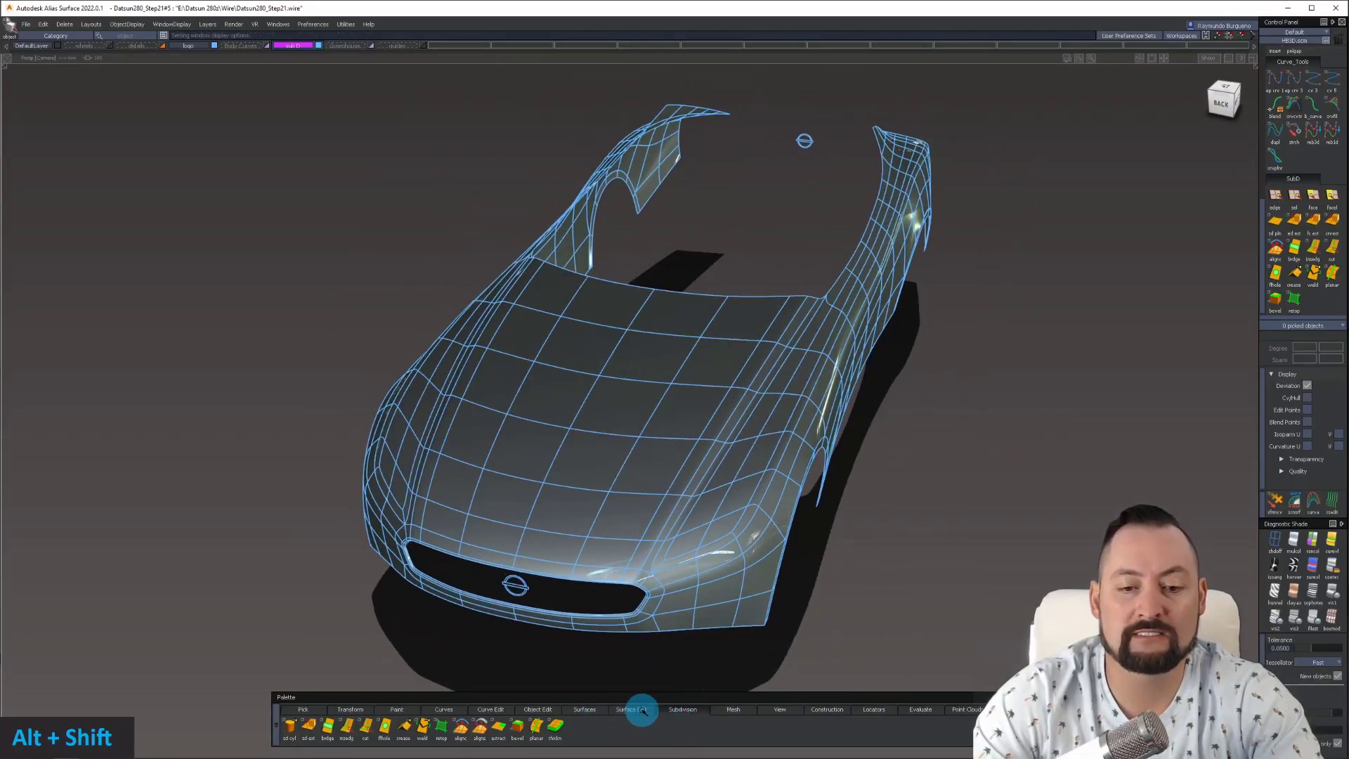
- Try to place four Subdiv Retopo points directly over the subdivision hood, with the body displayed as wireframe
double_click(441, 728)
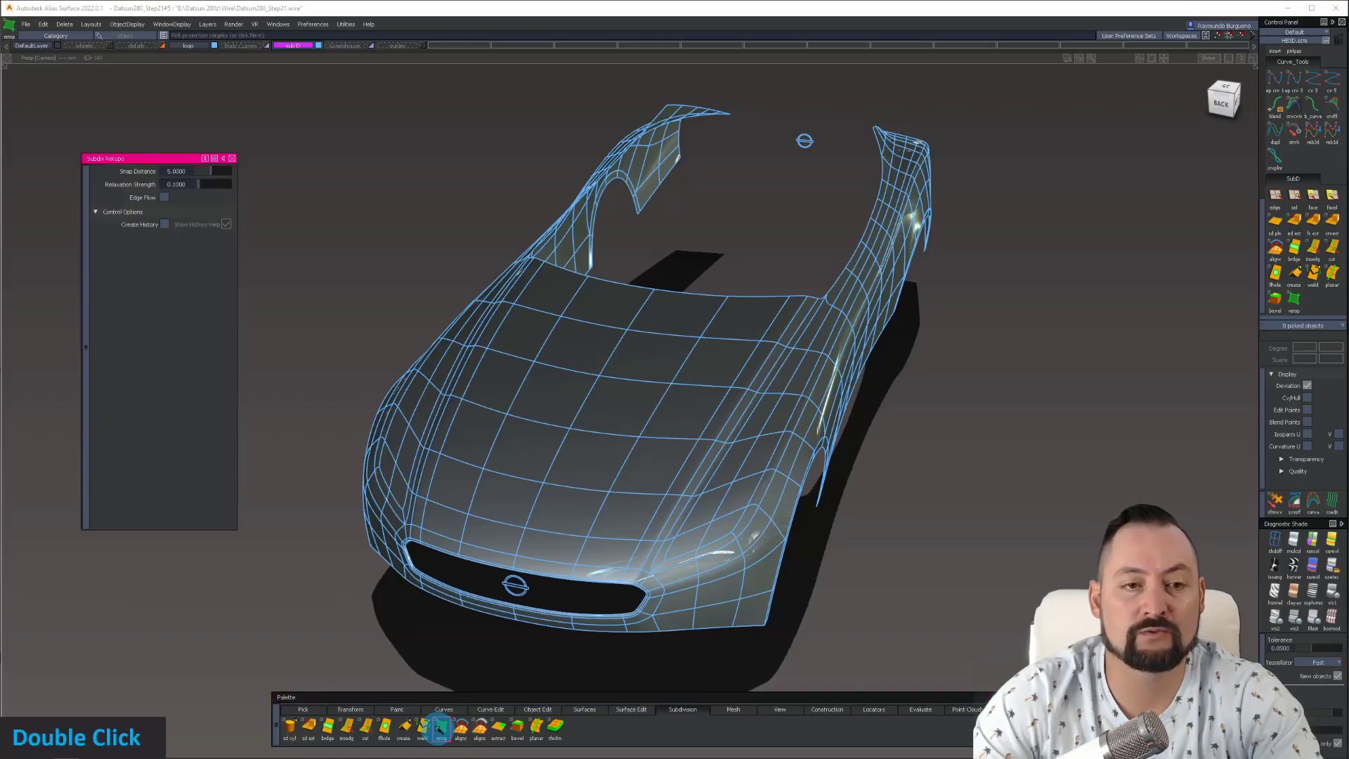
alt+shift+drag(408, 320, 447, 277)
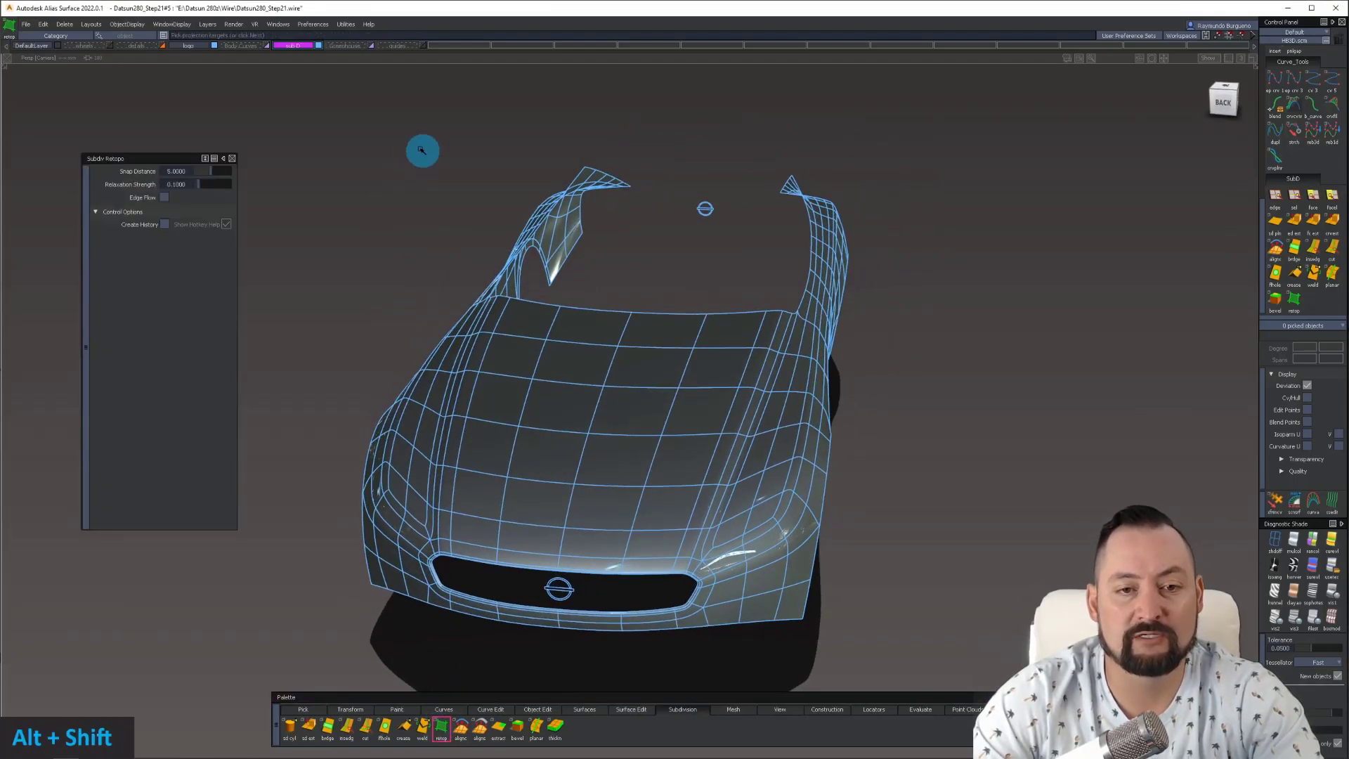
drag(1132, 689, 1133, 692)
alt+shift+drag(784, 390, 782, 421)
key(space)
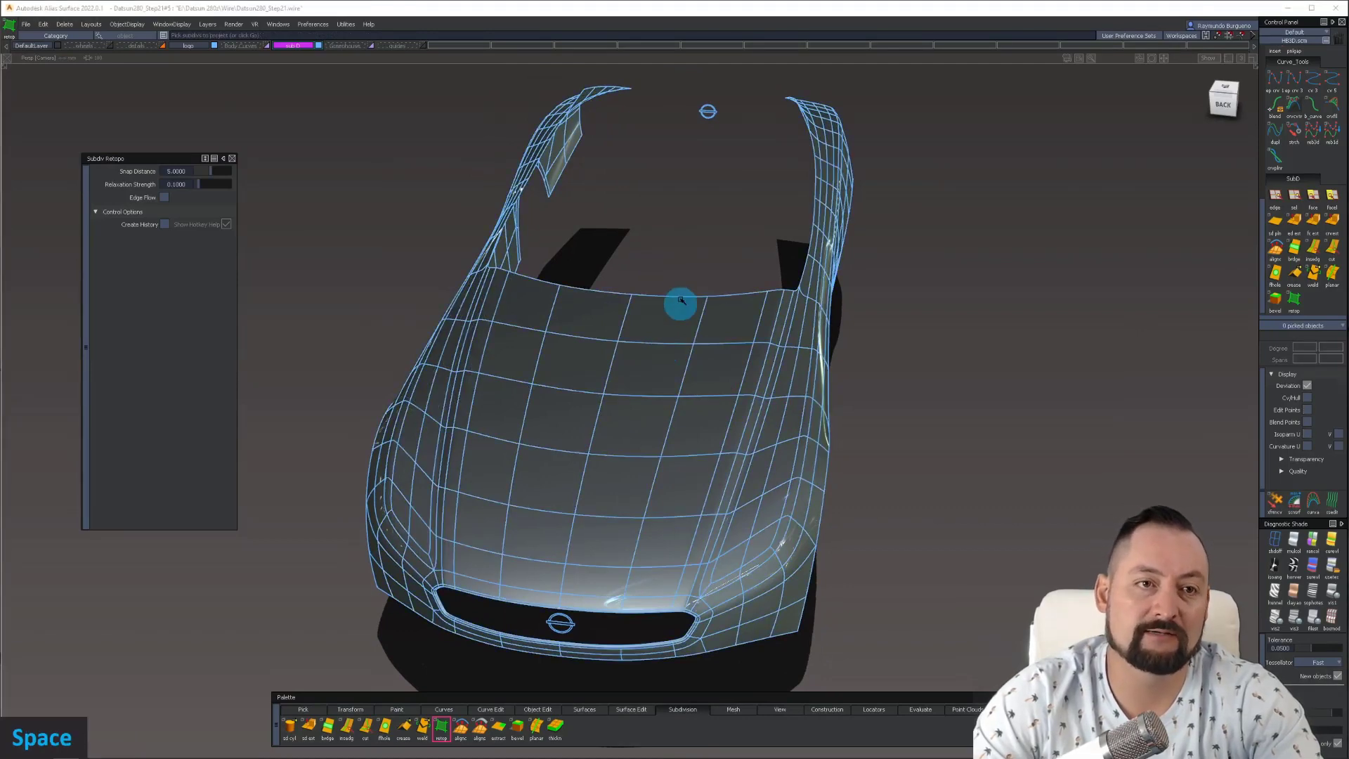
alt+shift+drag(566, 305, 624, 346)
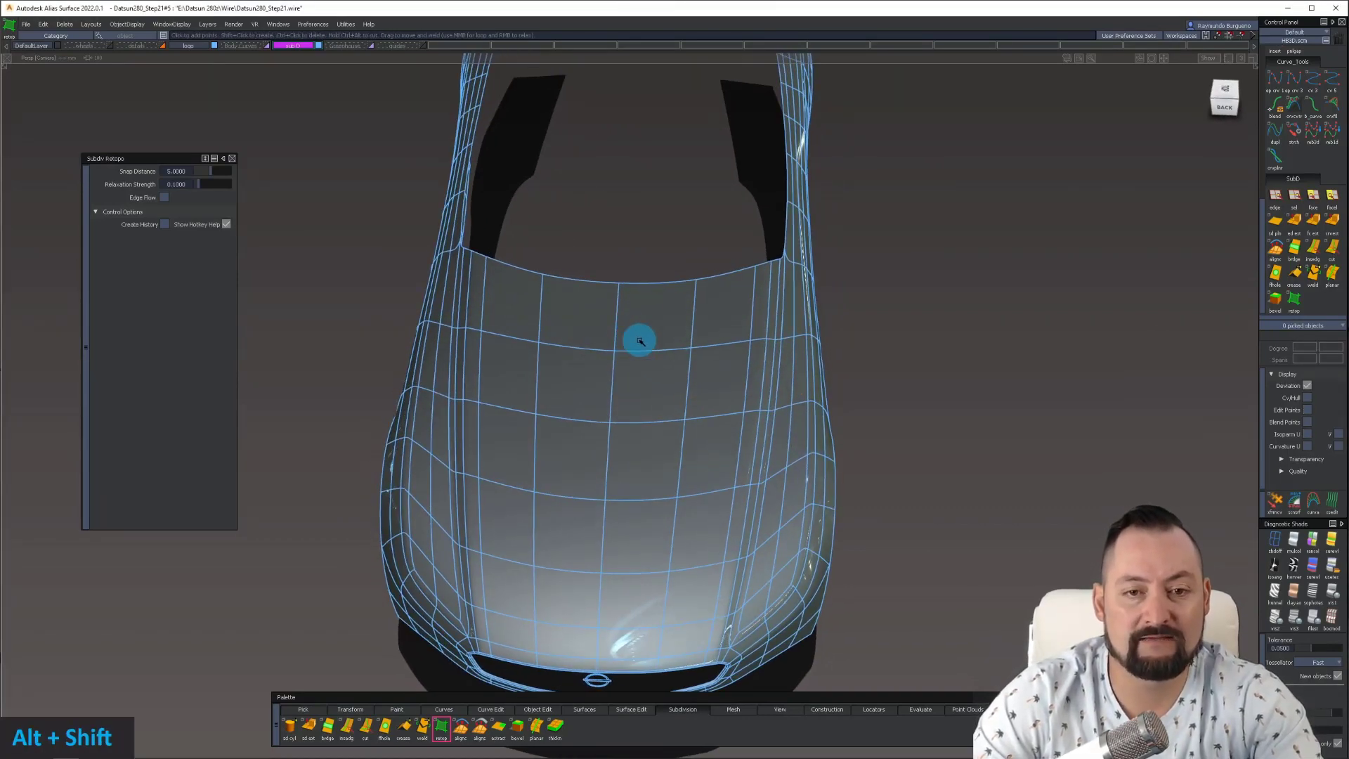
key(h)
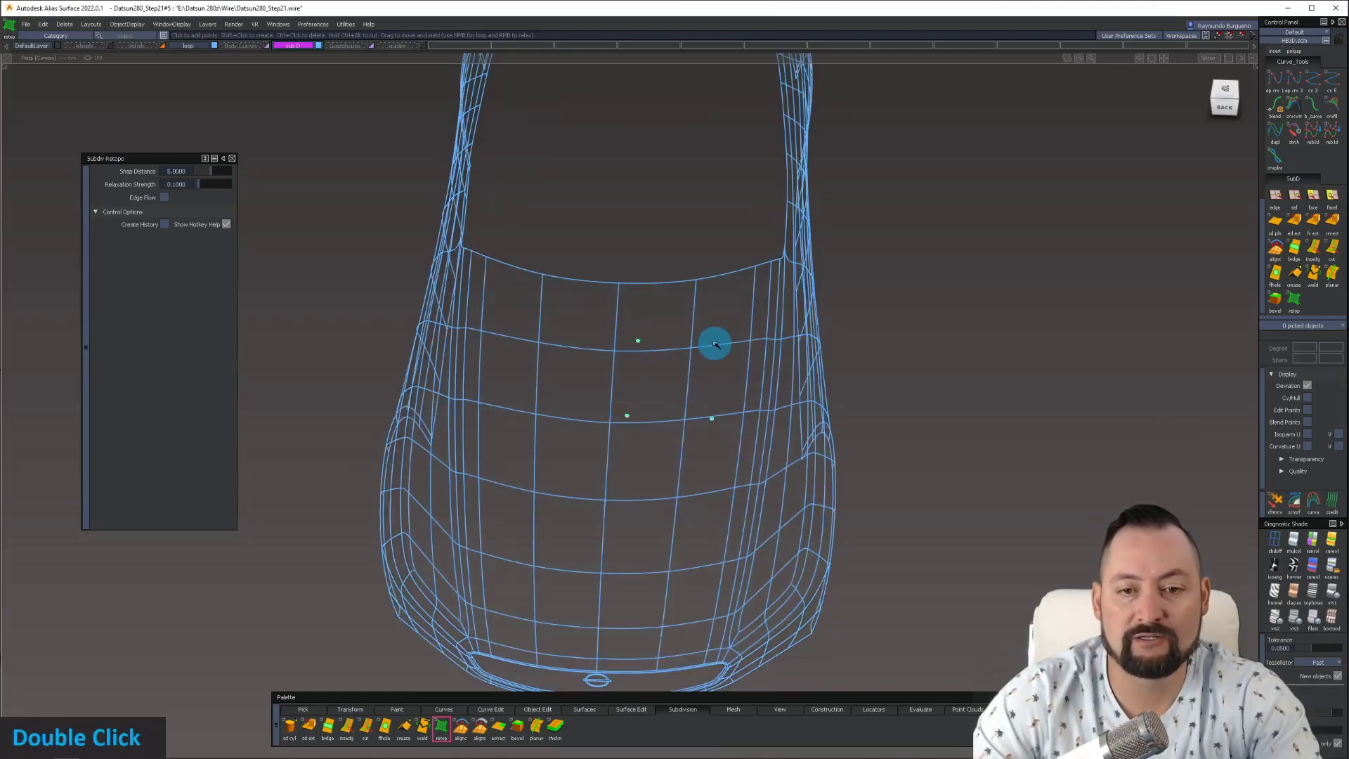
- Examine from several angles where the four placed points lie relative to the hood
alt+shift+drag(738, 506, 730, 472)
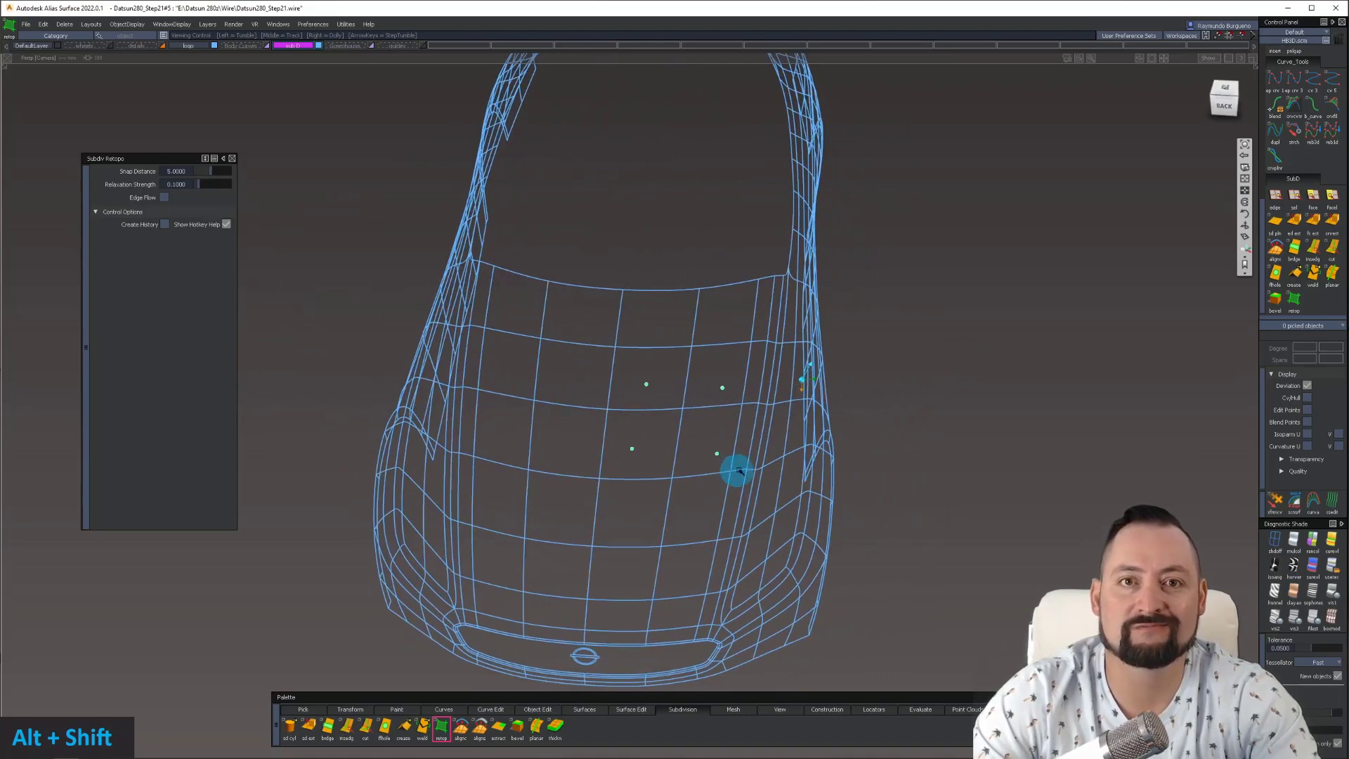
alt+shift+drag(787, 394, 766, 367)
alt+shift+middle_drag(737, 367, 651, 401)
alt+shift+drag(651, 401, 588, 394)
alt+shift+middle_drag(588, 394, 612, 407)
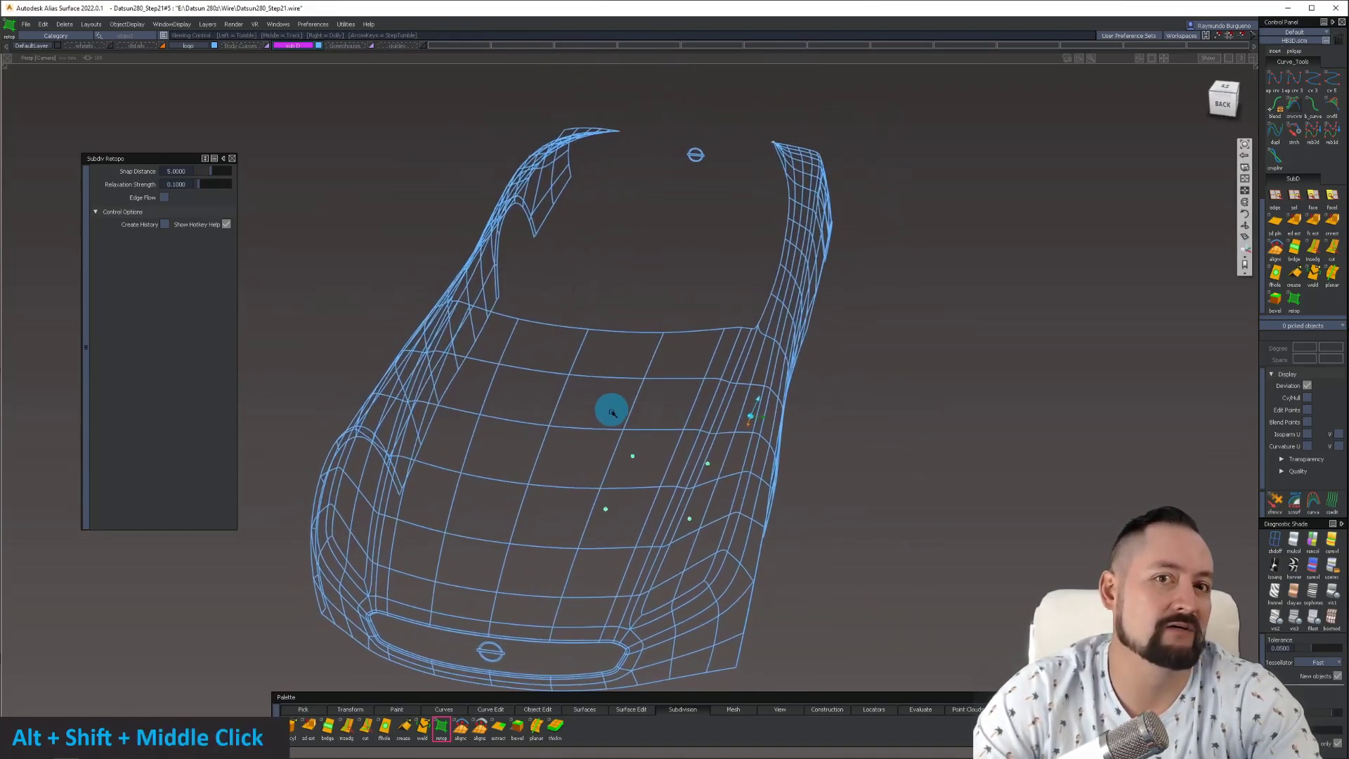
alt+shift+drag(611, 407, 710, 377)
alt+shift+right_drag(710, 376, 774, 400)
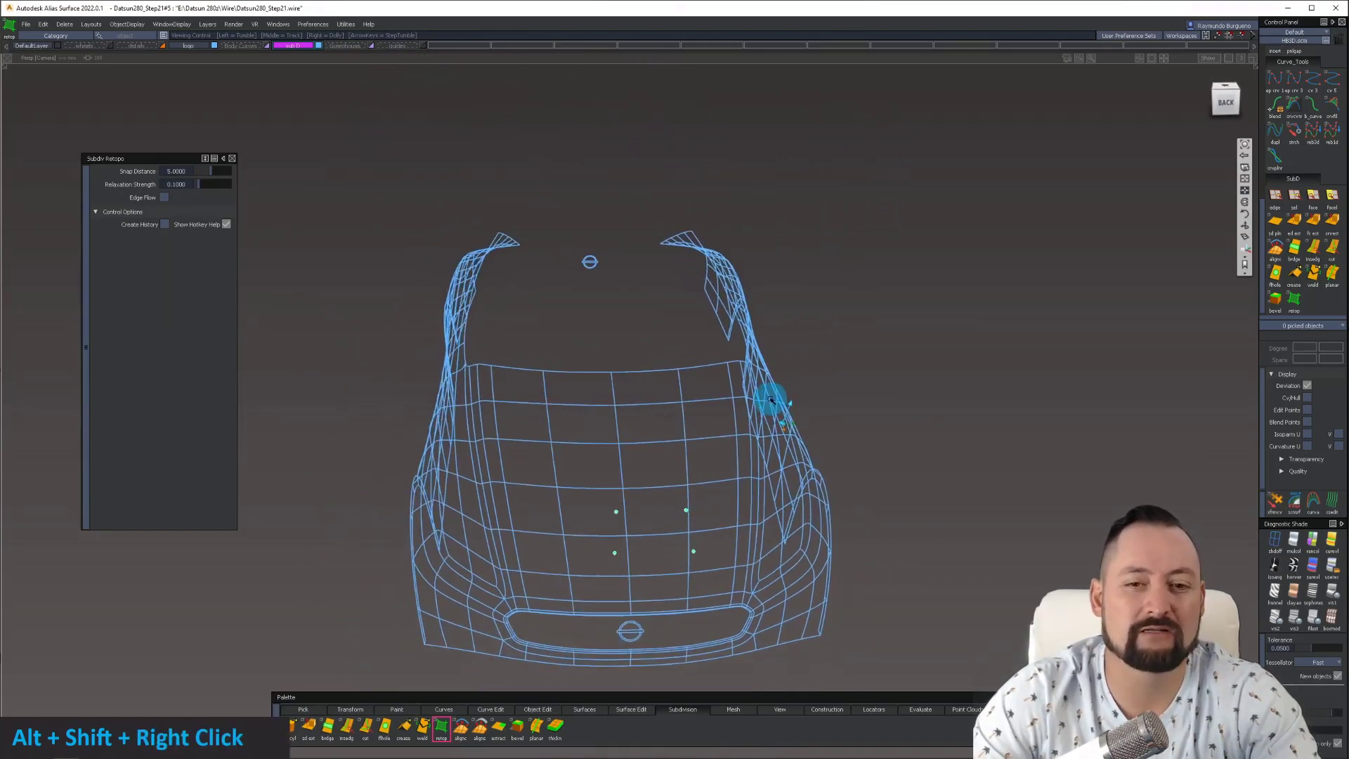
alt+shift+drag(774, 400, 691, 346)
alt+shift+drag(623, 400, 687, 379)
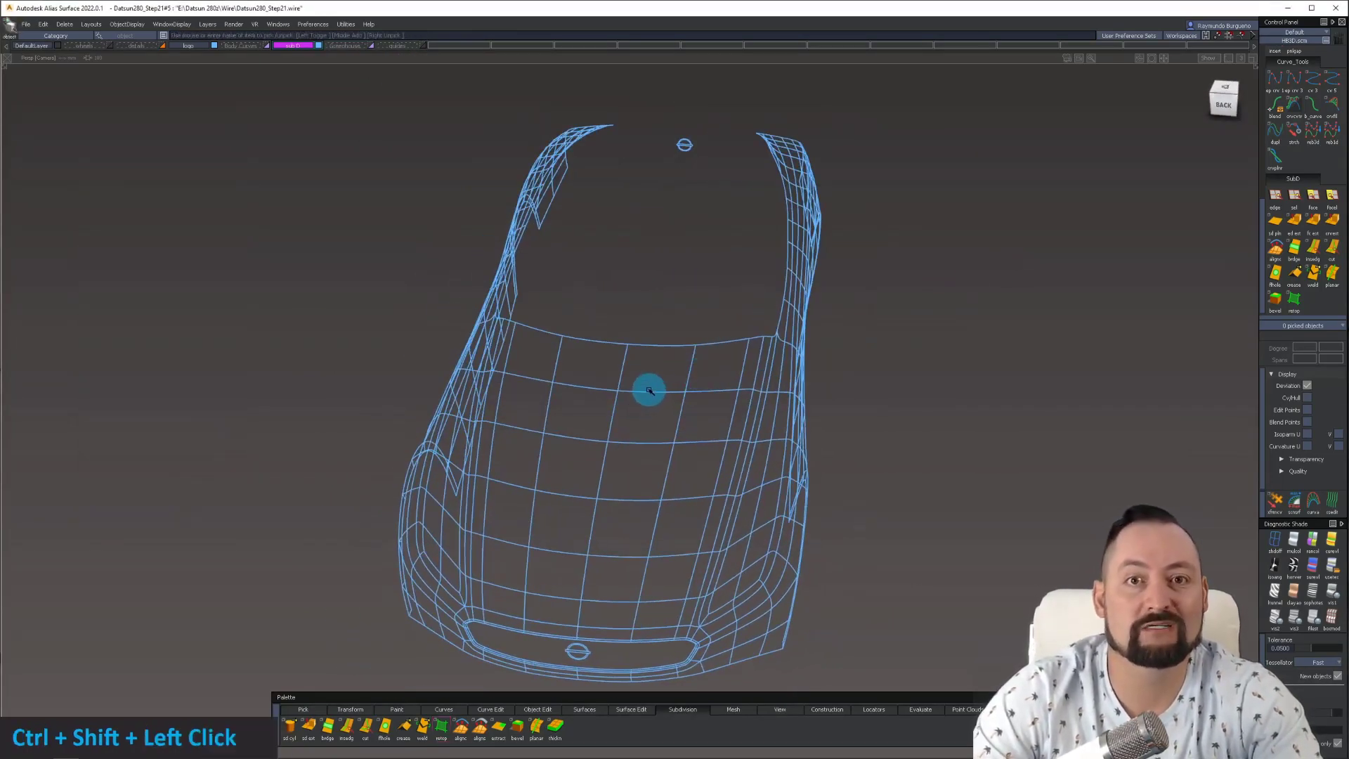
- Convert the subdivision car body into NURBS surfaces
click(649, 387)
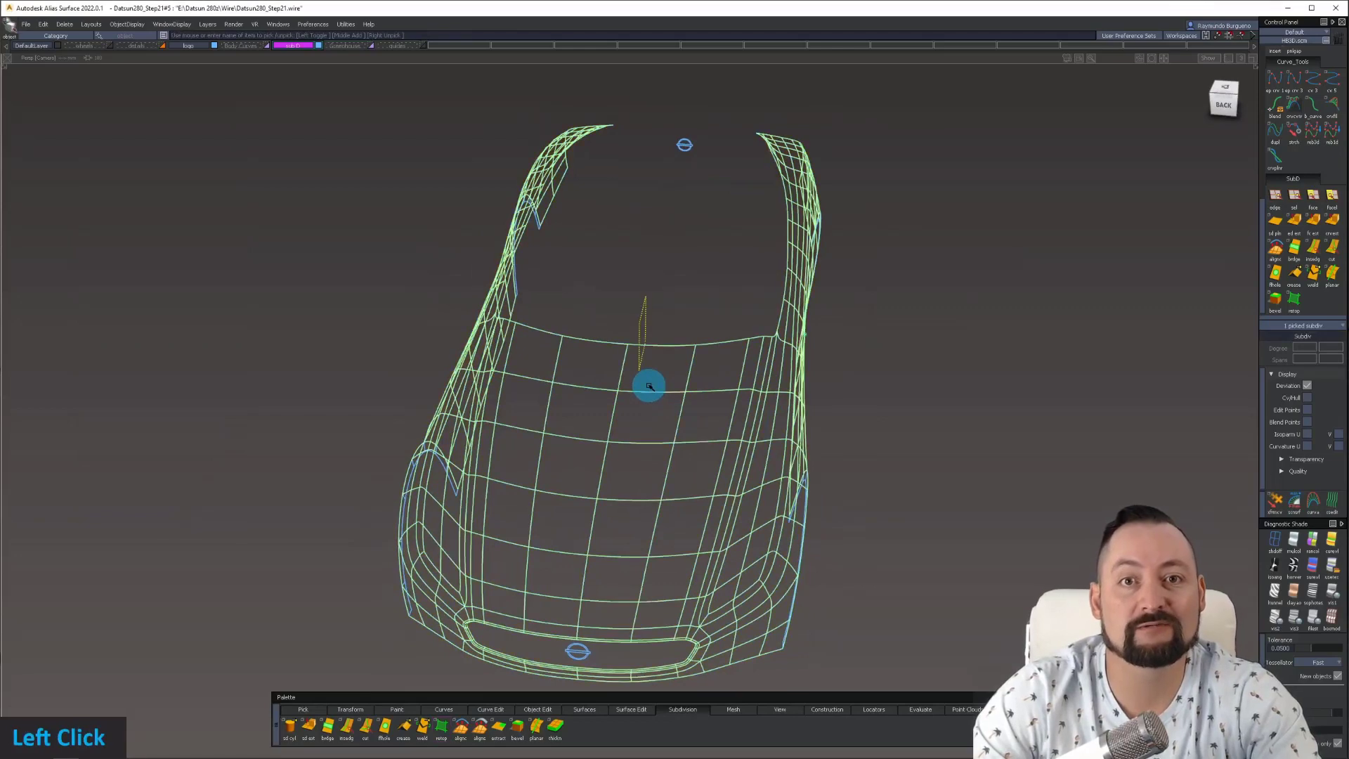
right_click(599, 710)
click(592, 710)
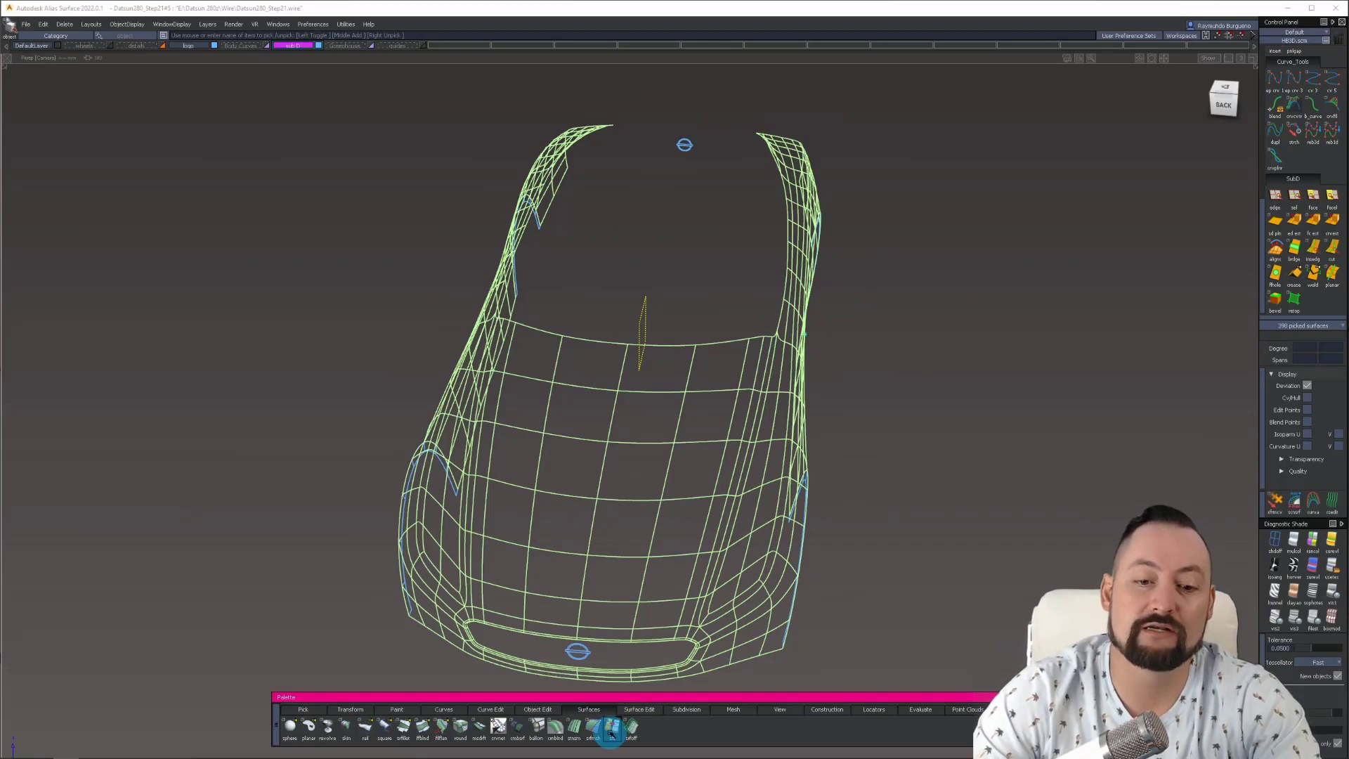
click(612, 727)
- Hide the original subdivision body, leaving only the converted surfaces displayed
key(shift+h)
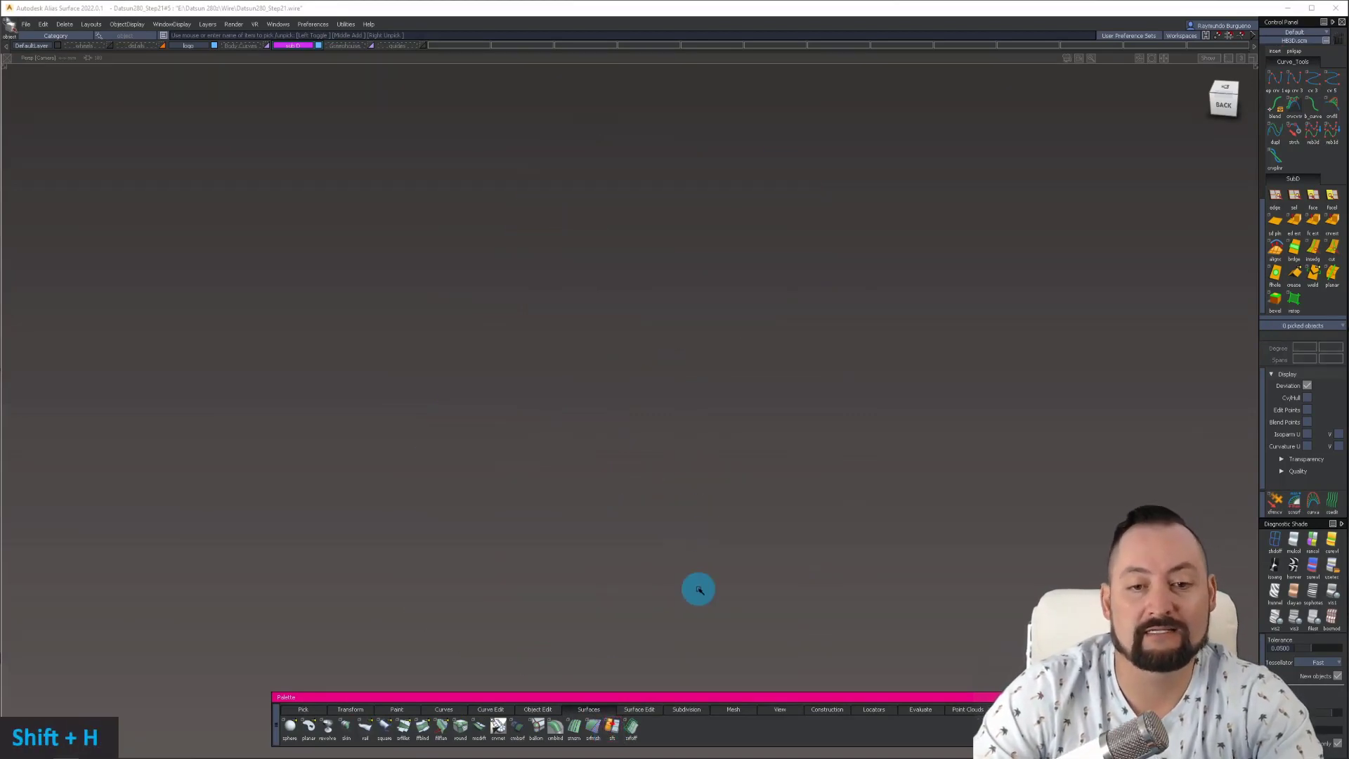
key(shift+u)
click(692, 493)
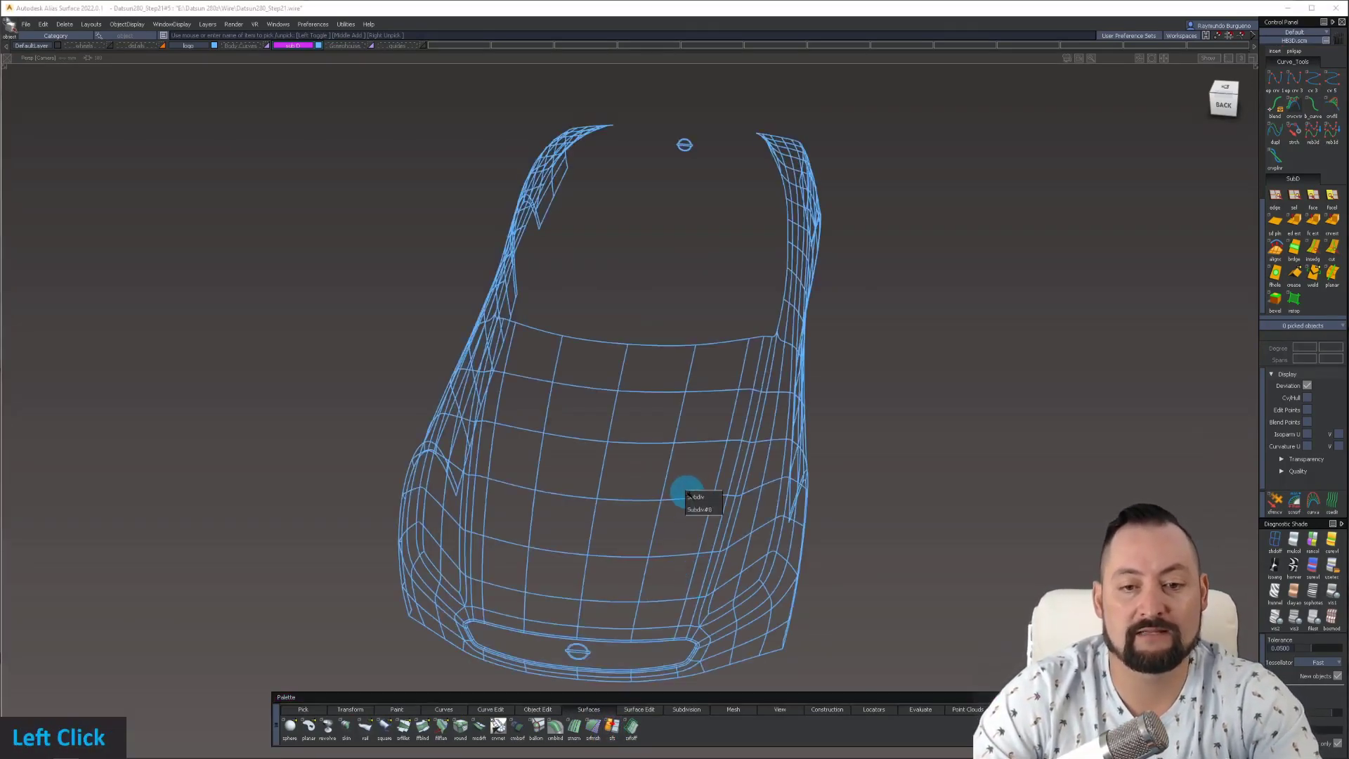
click(701, 508)
key(shift+h)
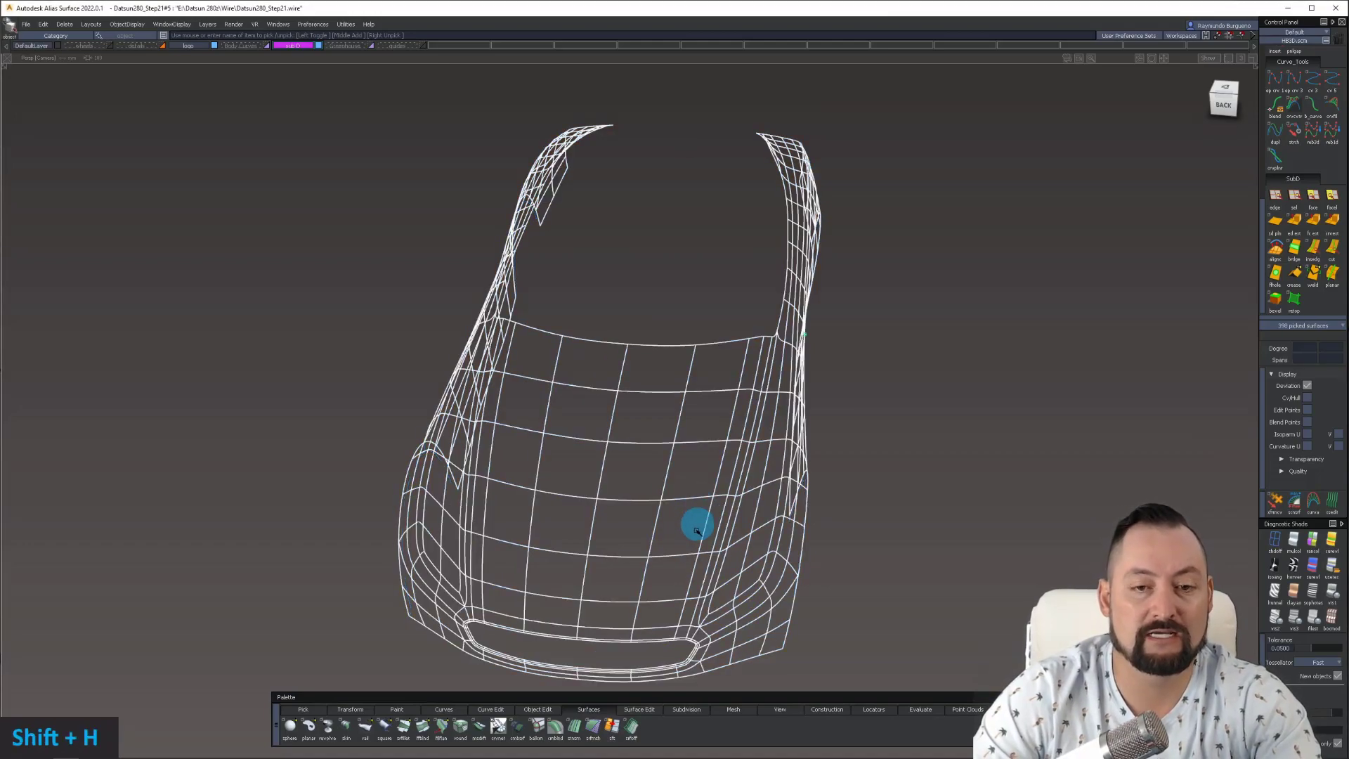
- Examine the converted surfaces with their CVs, edit points and isoparms displayed, and switch that display off again
ctrl+shift+right_drag(696, 524, 714, 428)
alt+shift+right_drag(678, 470, 704, 468)
alt+shift+drag(745, 362, 755, 308)
ctrl+shift+drag(755, 308, 686, 394)
click(687, 395)
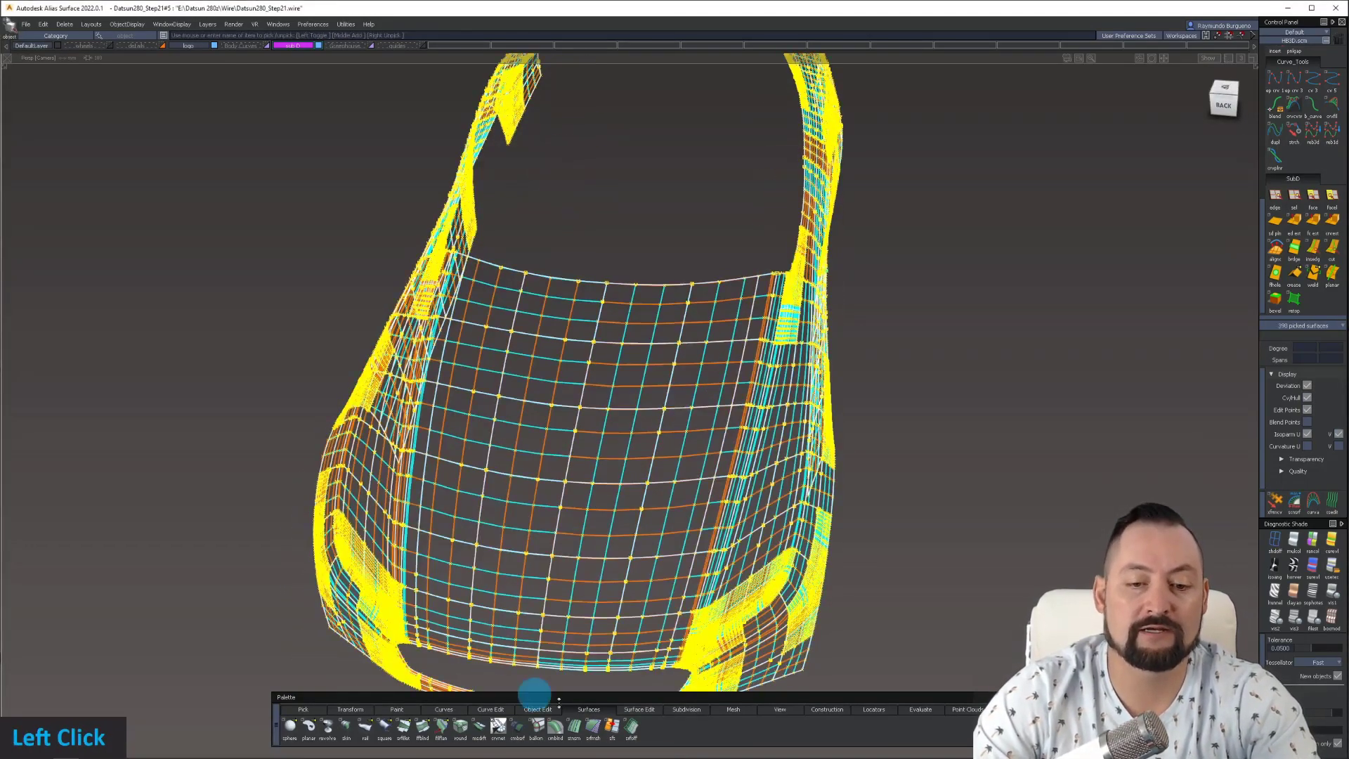
click(687, 710)
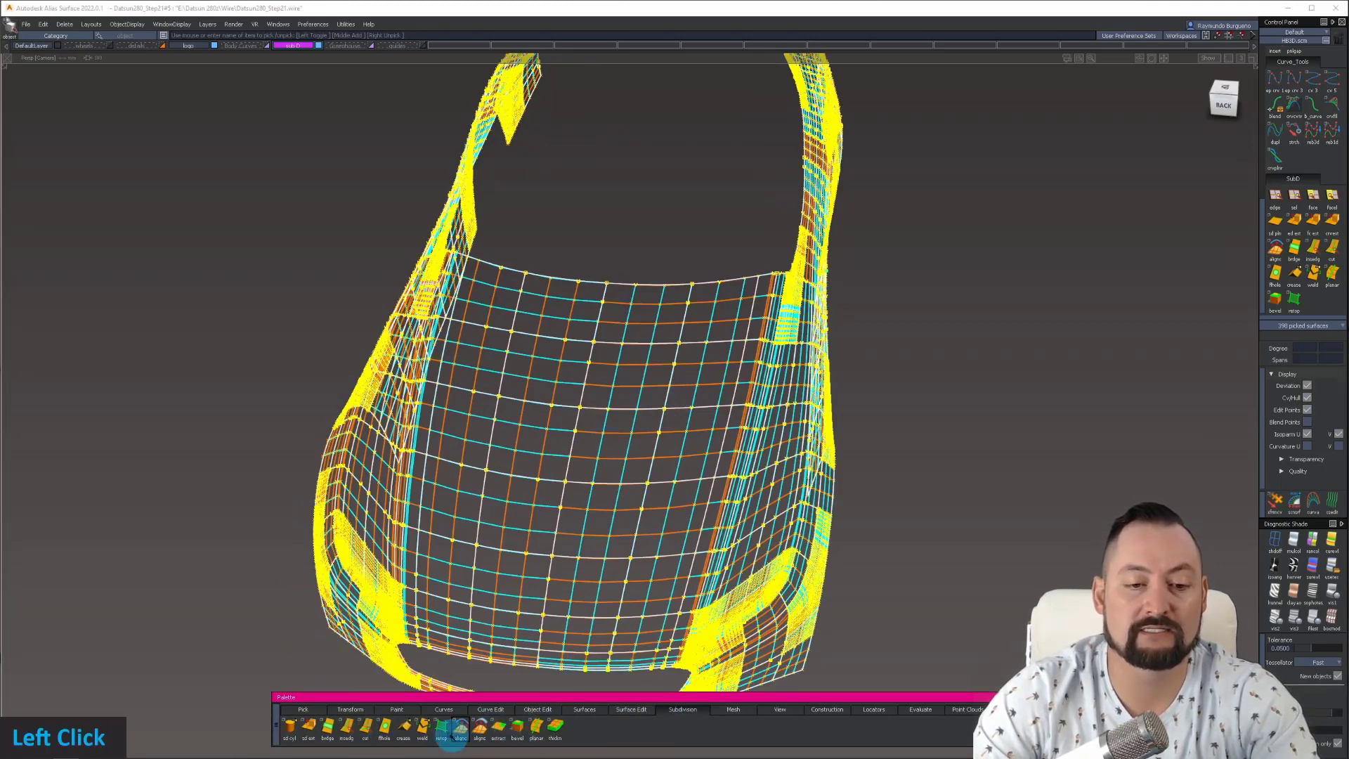
click(452, 722)
alt+shift+drag(599, 375, 741, 253)
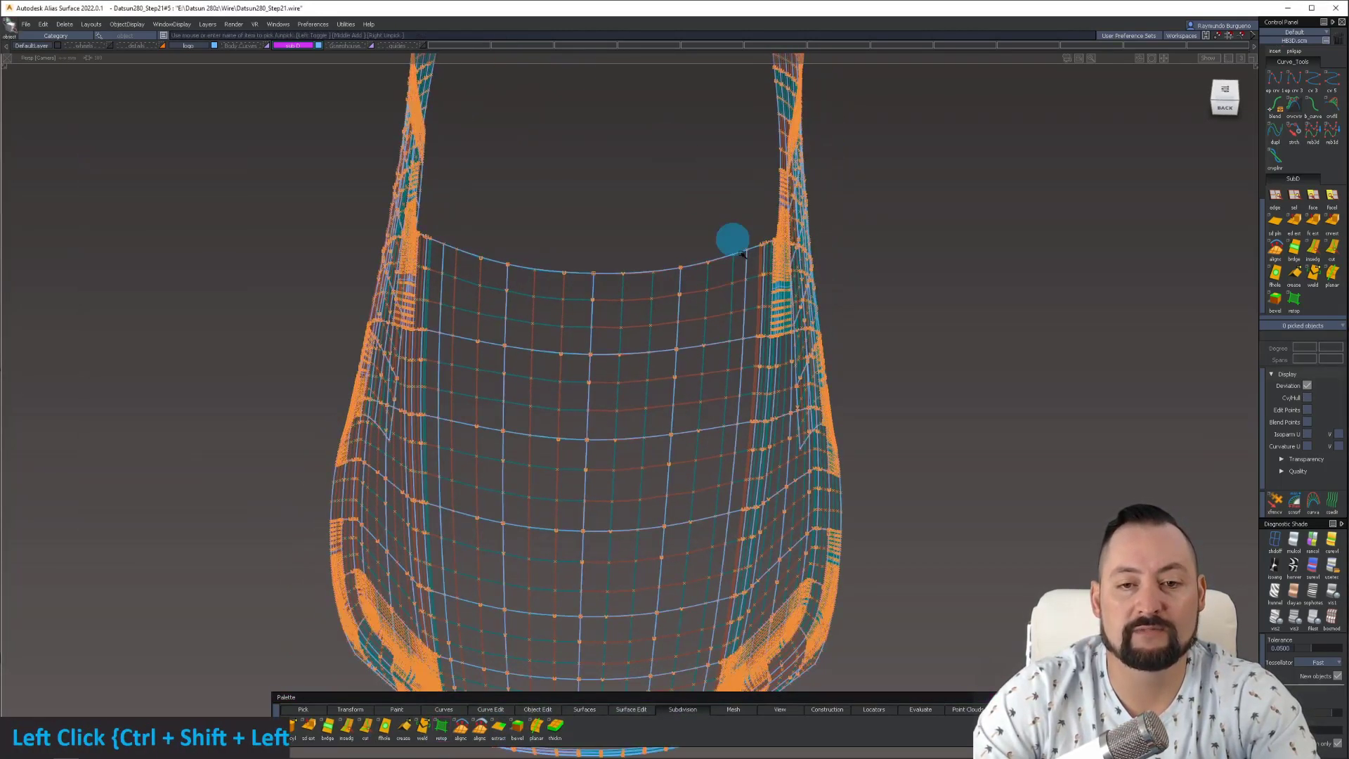
ctrl+shift+right_drag(742, 254, 745, 380)
ctrl+shift+drag(723, 555, 618, 673)
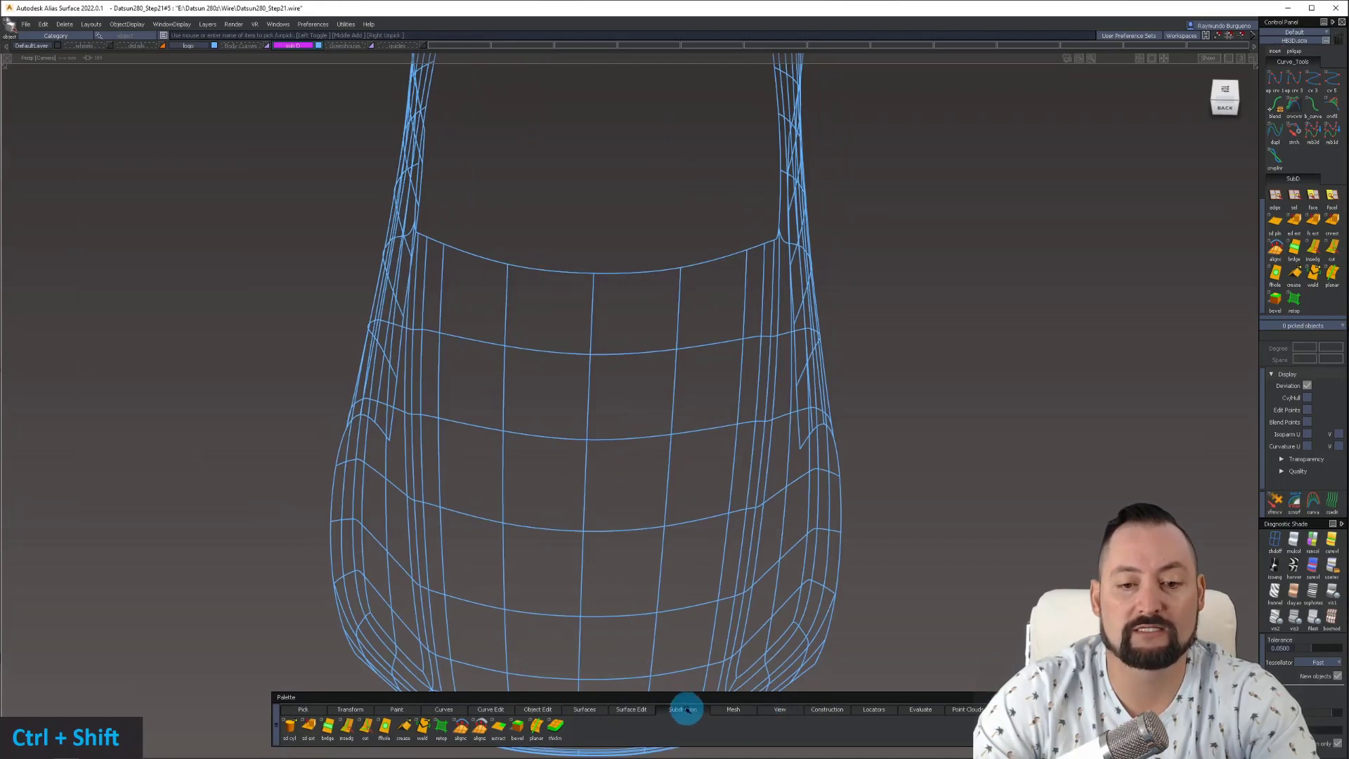
- Place eight Subdiv Retopo points in two lengthwise columns on the hood, using the converted surfaces as the target
ctrl+shift+drag(669, 429, 611, 489)
click(602, 489)
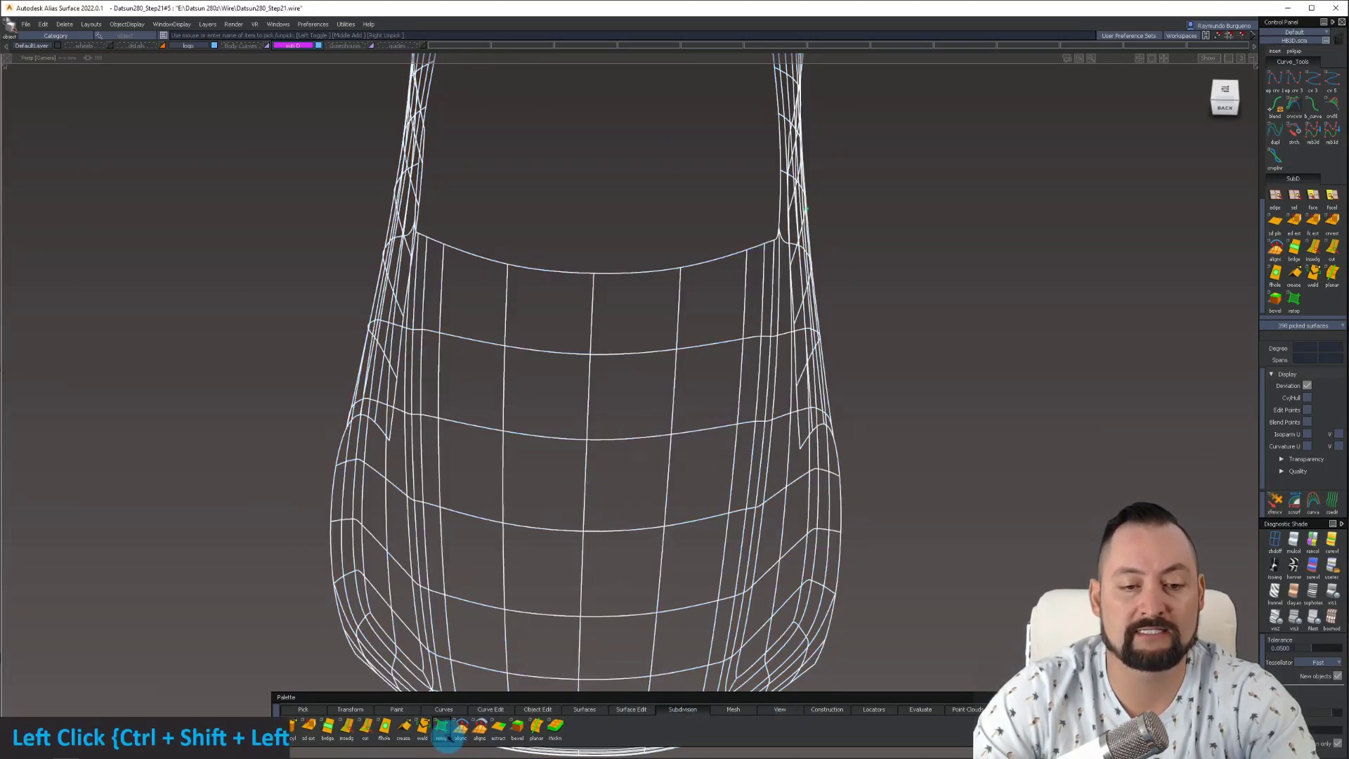
click(443, 731)
alt+shift+drag(618, 355, 642, 286)
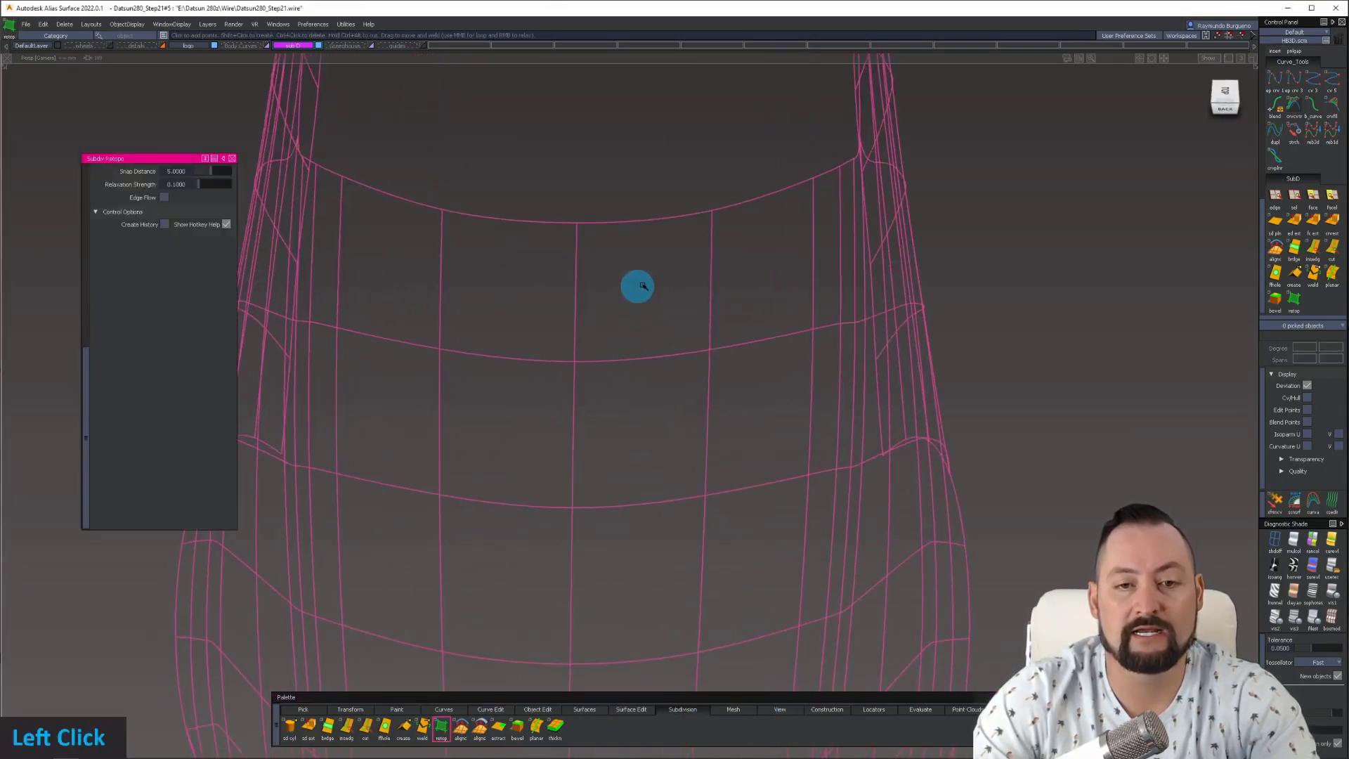
click(622, 286)
click(676, 275)
click(622, 345)
click(705, 356)
click(634, 417)
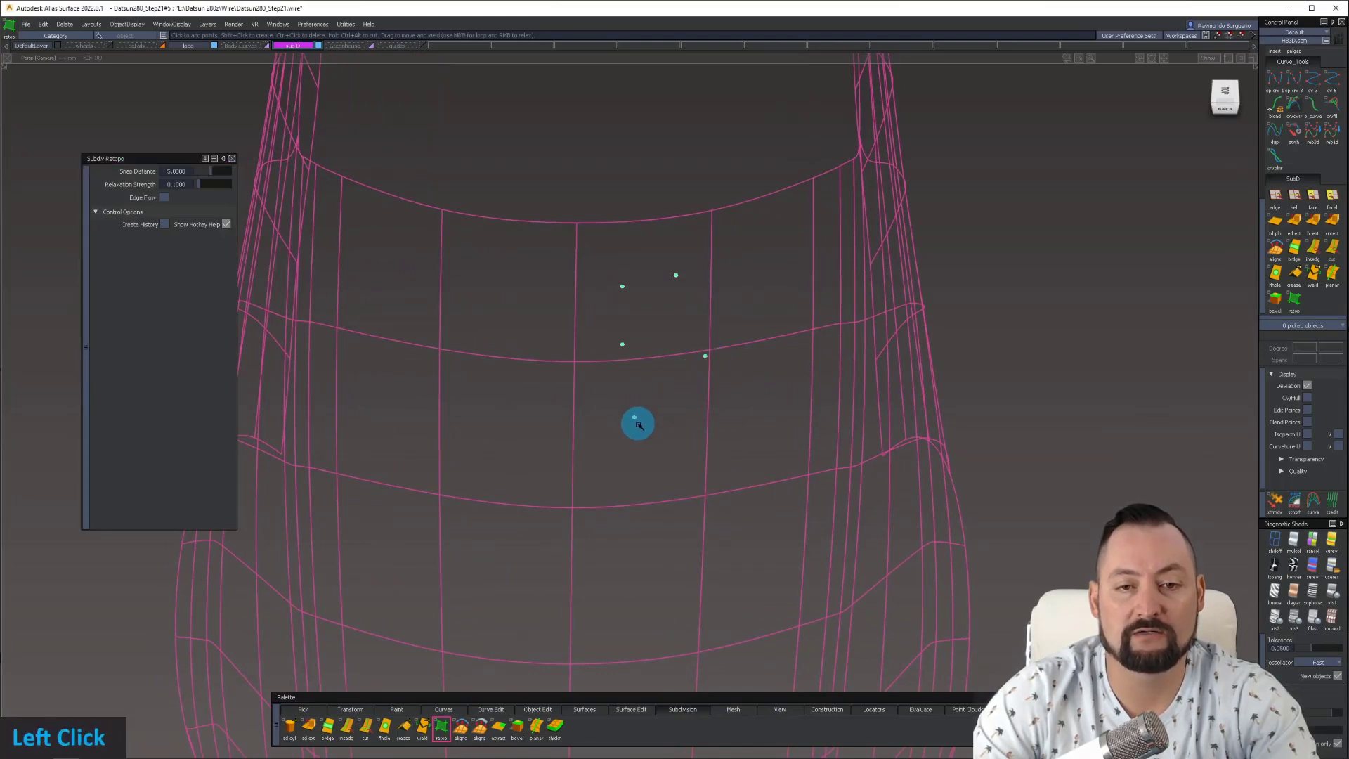
click(684, 429)
click(642, 481)
click(672, 491)
- Create three connected faces from the eight points, and move the front face's outer corner outward to widen it
shift+click(676, 450)
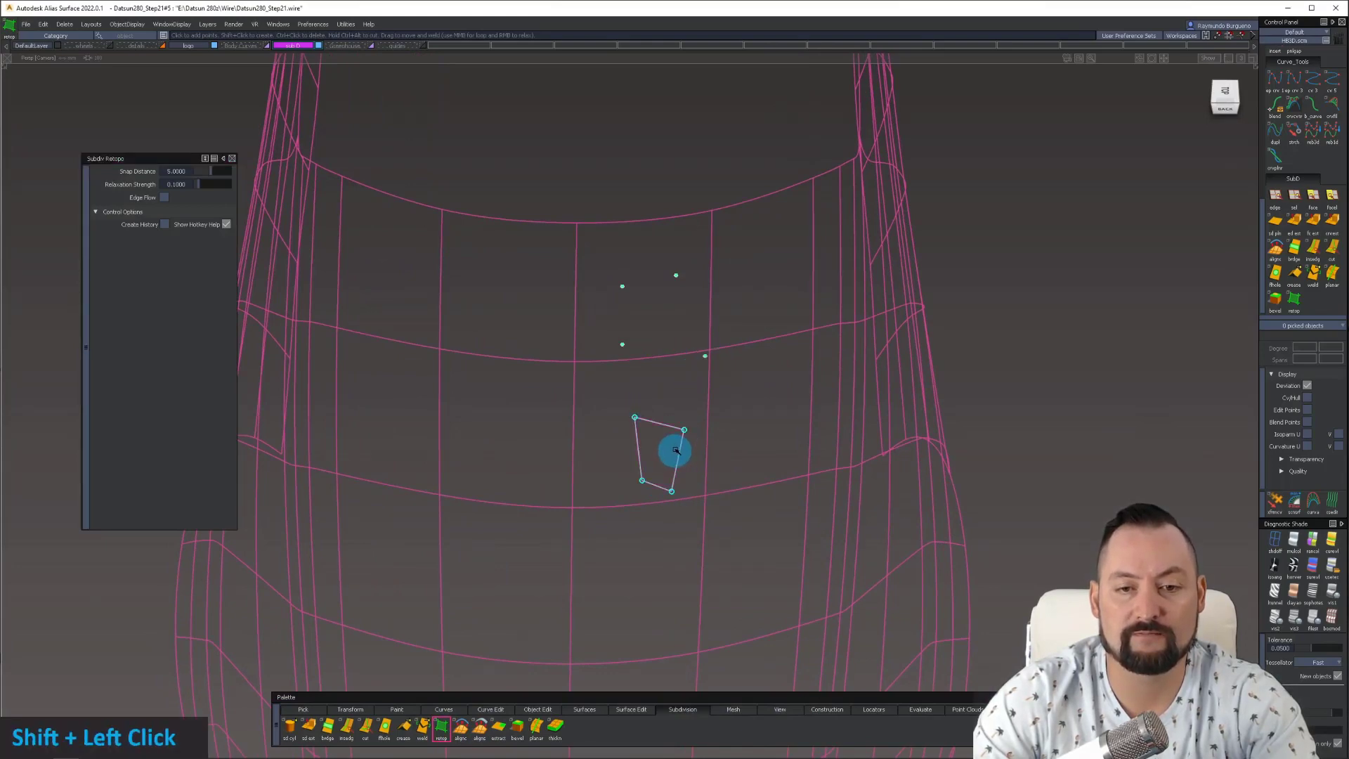
shift+click(674, 388)
shift+click(665, 320)
alt+shift+drag(751, 312, 698, 340)
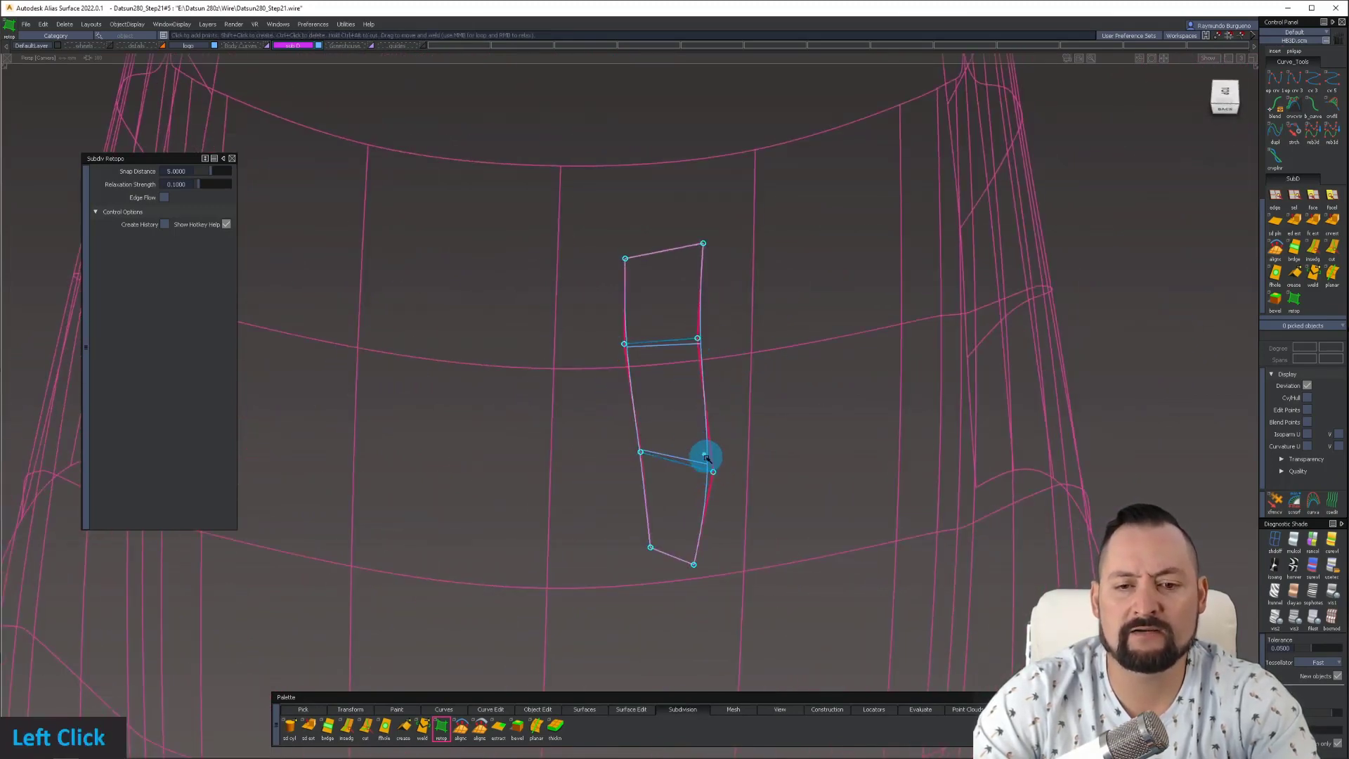
key(ctrl+z)
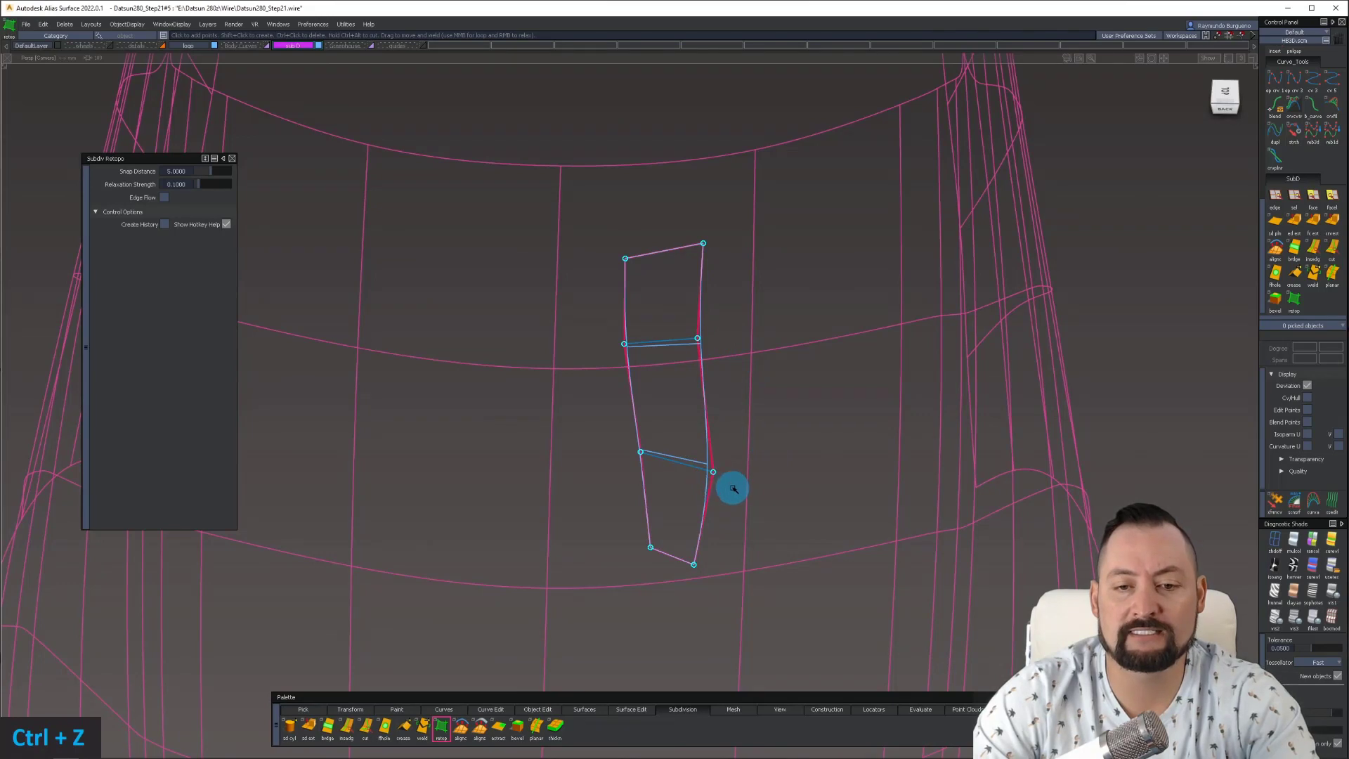
drag(692, 565, 713, 565)
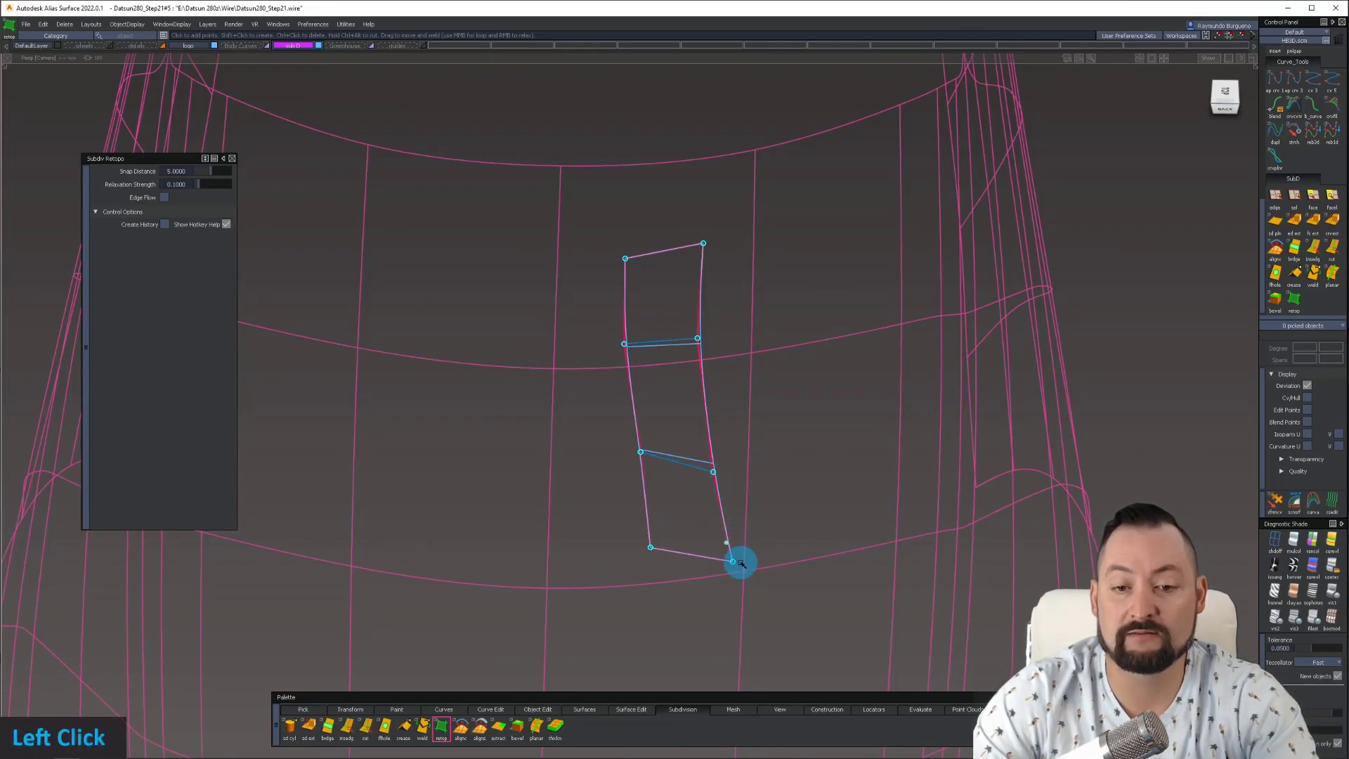
- Extend the strip's front end by two faces curving back alongside it, and merge the free inner corner with the strip's neighbouring vertex
key(ctrl)
drag(734, 564, 805, 480)
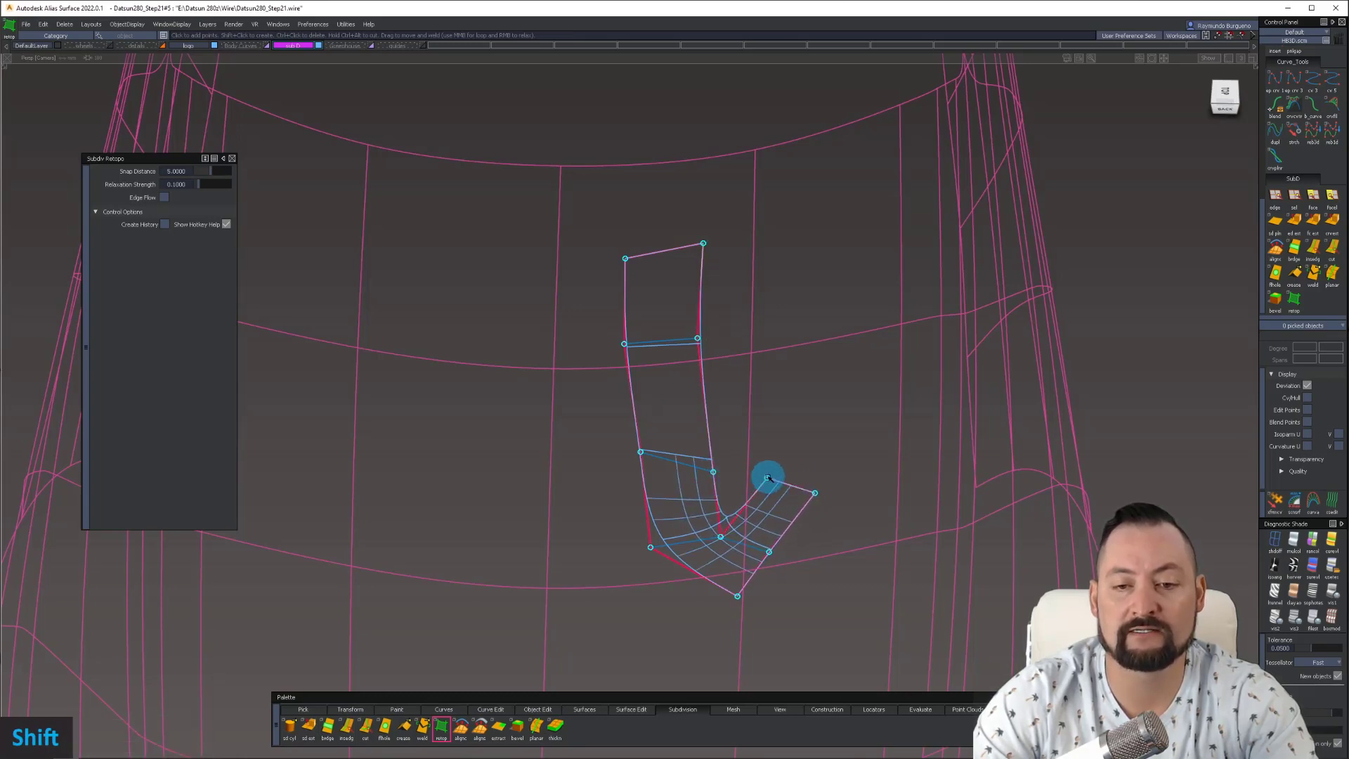
drag(768, 478, 733, 473)
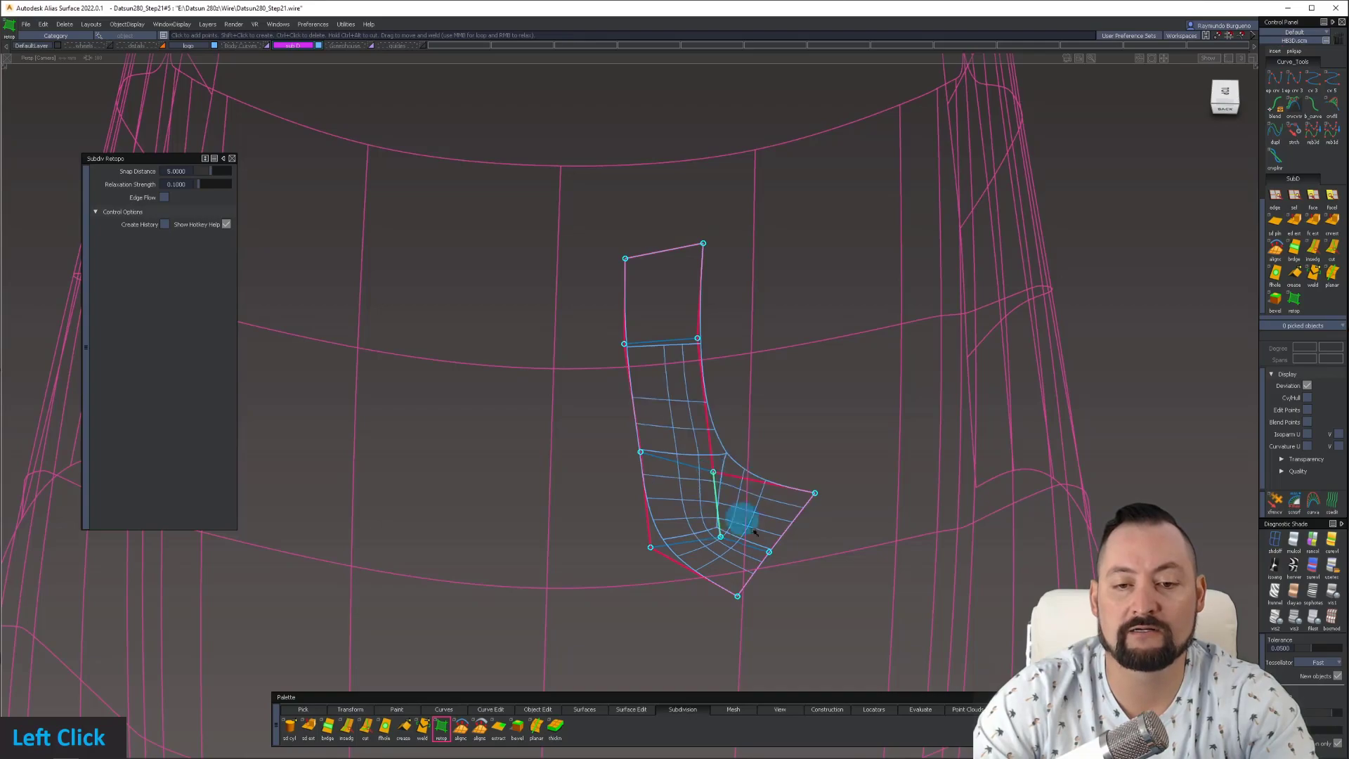
- Switch the car body from wireframe to shaded display and examine how the retopo strip sits on the hood
alt+shift+drag(756, 532, 778, 311)
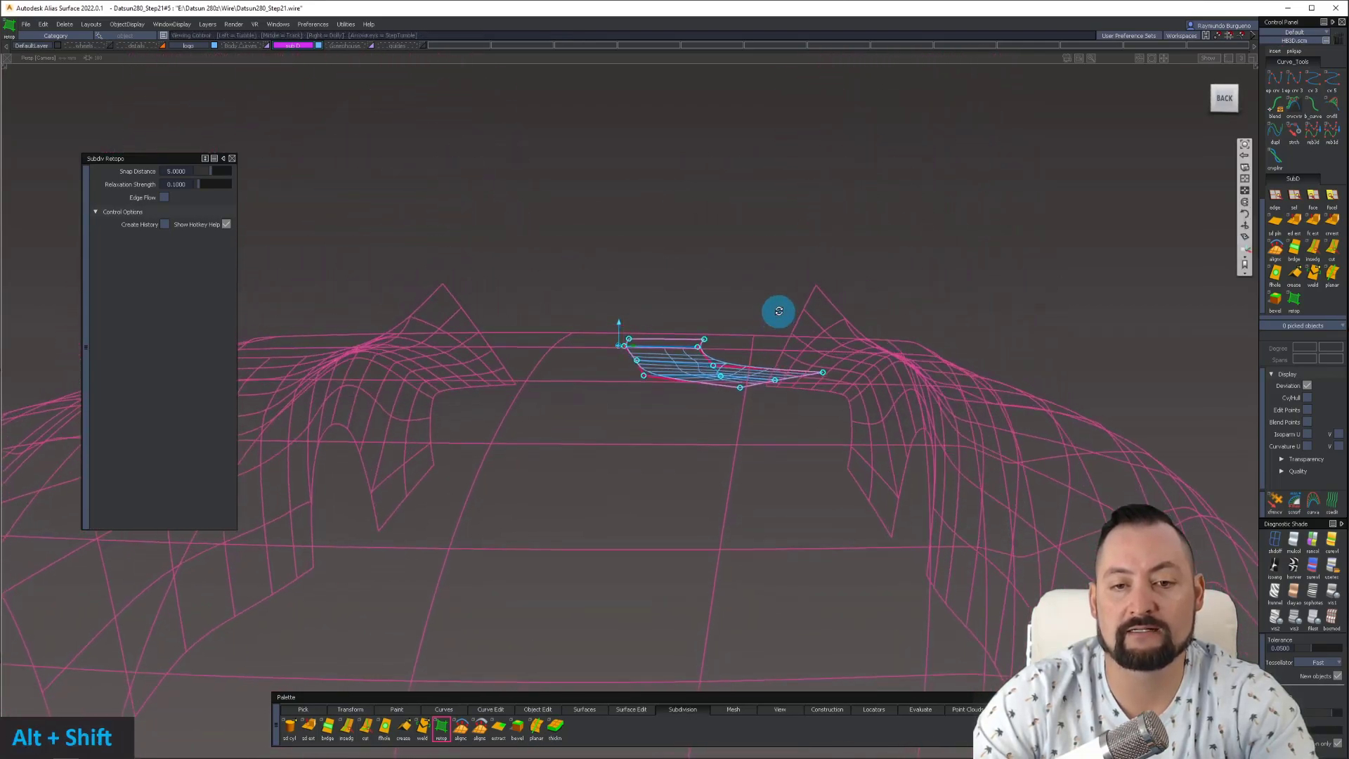
alt+shift+drag(897, 310, 711, 525)
alt+shift+right_drag(710, 524, 790, 526)
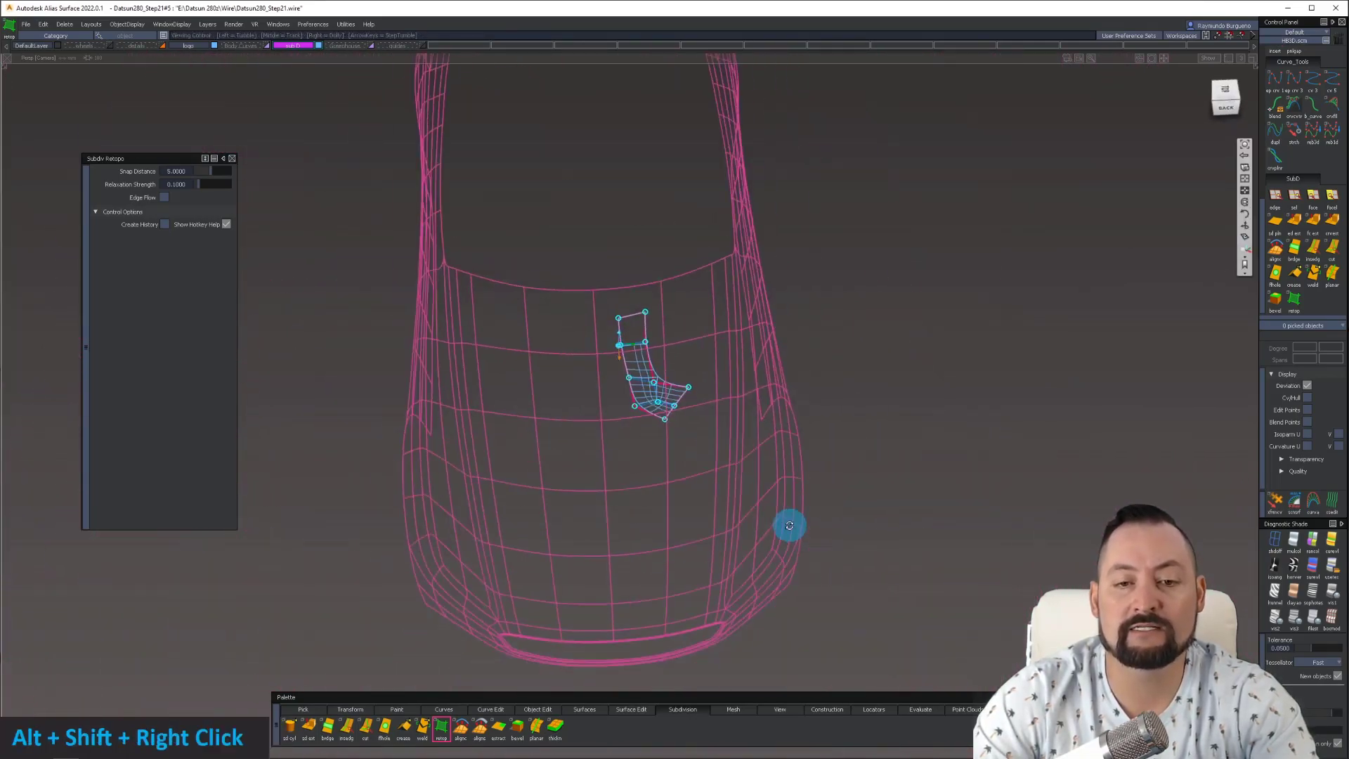
alt+shift+drag(790, 526, 716, 497)
ctrl+shift+drag(717, 496, 726, 313)
mouse_move(723, 484)
alt+shift+mouse_down()
mouse_move(681, 461)
mouse_move(566, 275)
mouse_move(669, 289)
mouse_move(1057, 259)
mouse_move(421, 307)
mouse_move(472, 404)
mouse_move(660, 298)
mouse_move(785, 403)
mouse_move(639, 356)
mouse_move(638, 387)
alt+shift+mouse_up()
key(h)
alt+shift+middle_drag(638, 388, 668, 415)
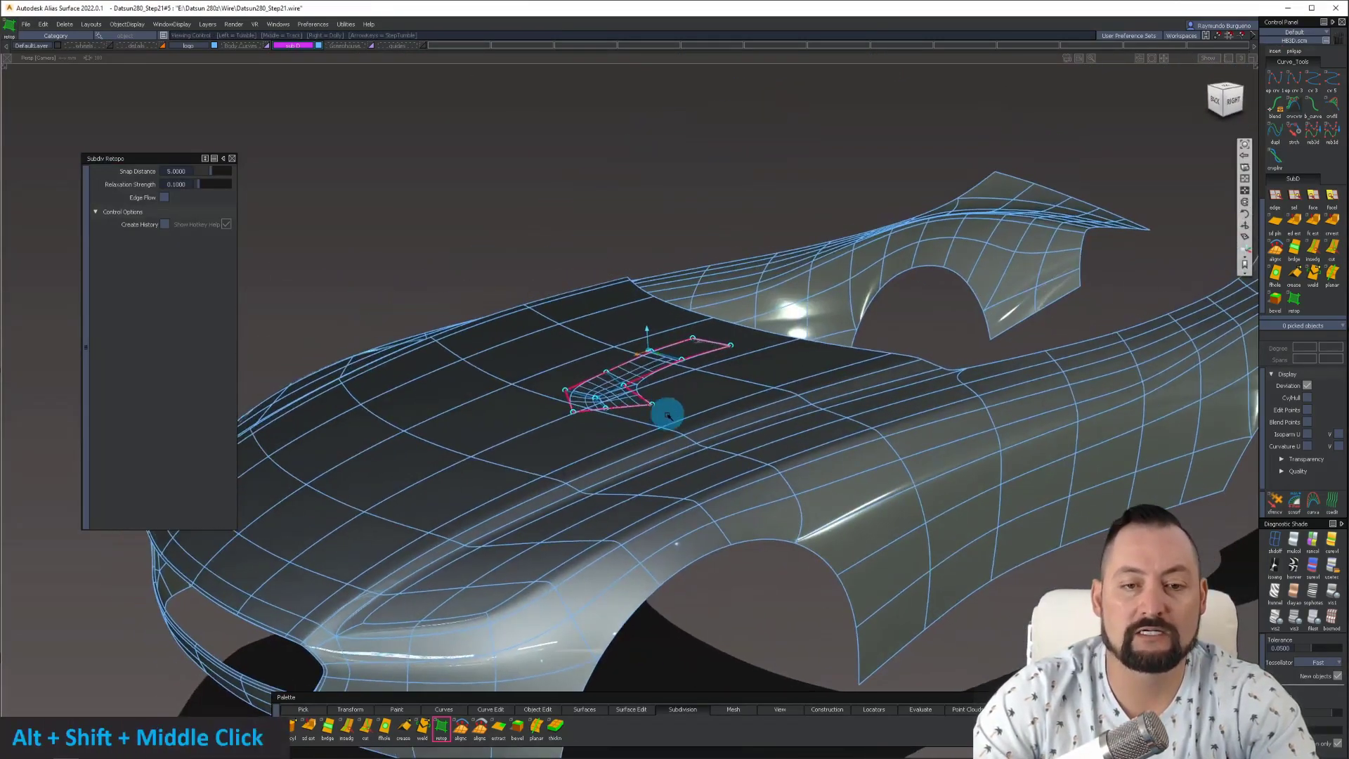
alt+shift+drag(668, 415, 937, 289)
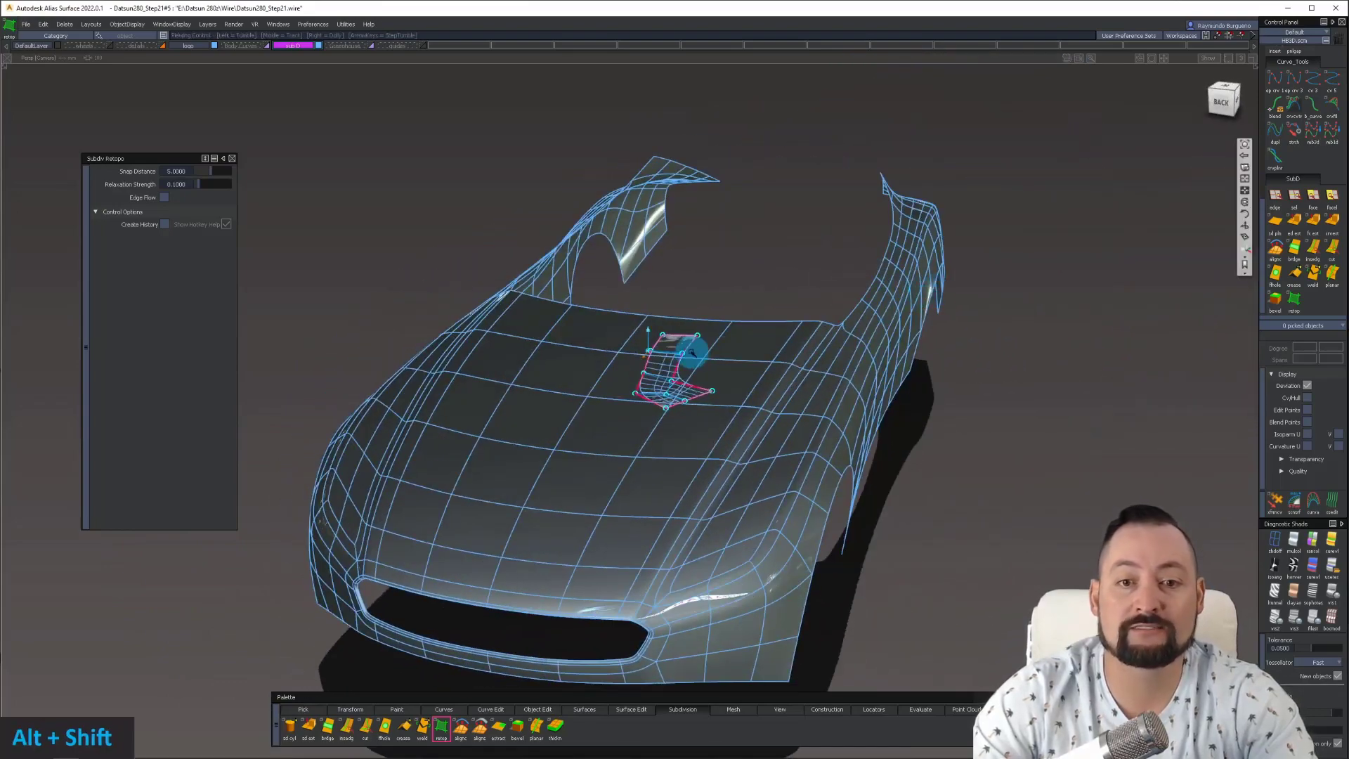
- Pick the strip and body surfaces, restart Subdiv Retopo, and extend the strip's rear face sideways across the hood by two faces
mouse_move(691, 353)
alt+shift+mouse_down()
mouse_move(696, 449)
mouse_move(401, 416)
mouse_move(696, 358)
alt+shift+mouse_up()
ctrl+shift+drag(696, 358, 1024, 339)
click(685, 328)
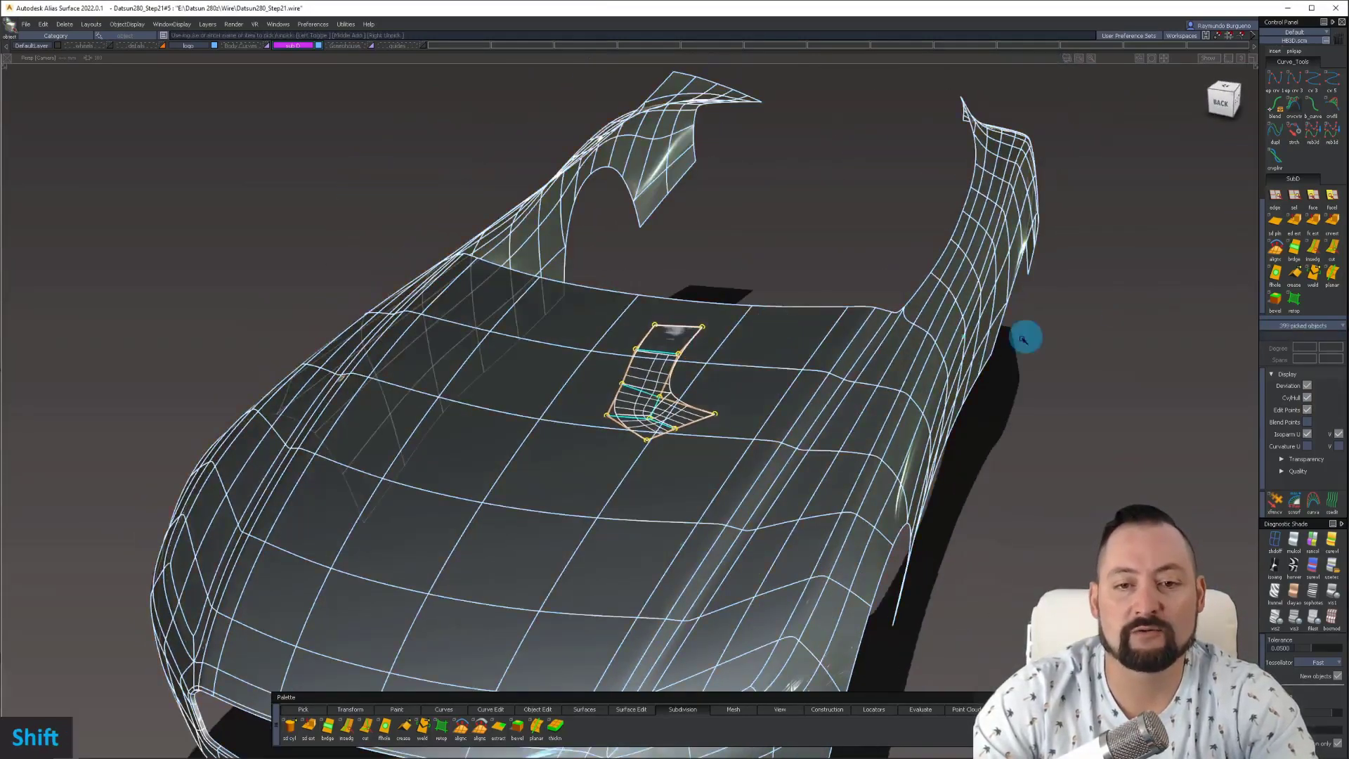
click(440, 727)
alt+shift+drag(711, 335, 660, 455)
alt+shift+right_drag(660, 455, 708, 392)
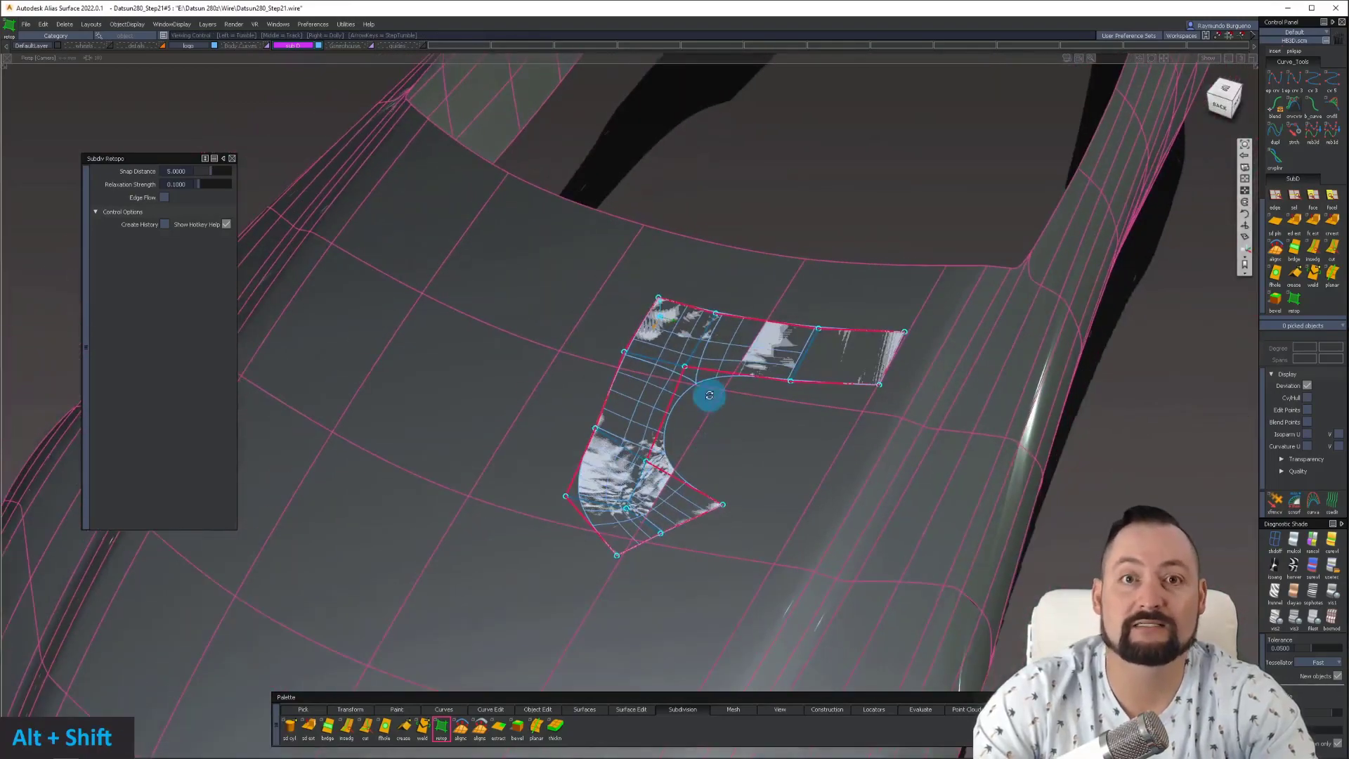
- Examine the extended retopo mesh against the hood surfaces from the side, front and above
alt+shift+drag(708, 391, 973, 331)
alt+shift+right_drag(972, 331, 951, 344)
alt+shift+drag(952, 344, 624, 415)
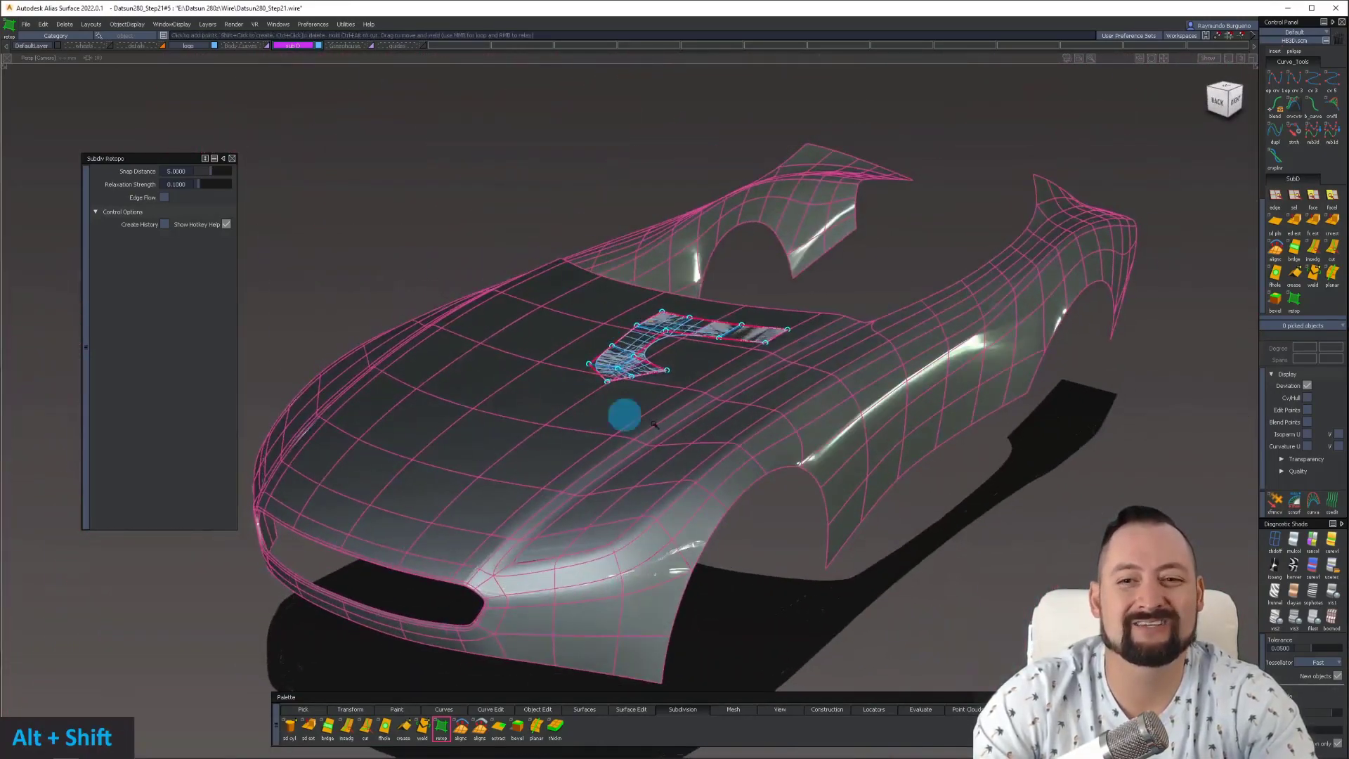
alt+shift+drag(692, 342, 361, 218)
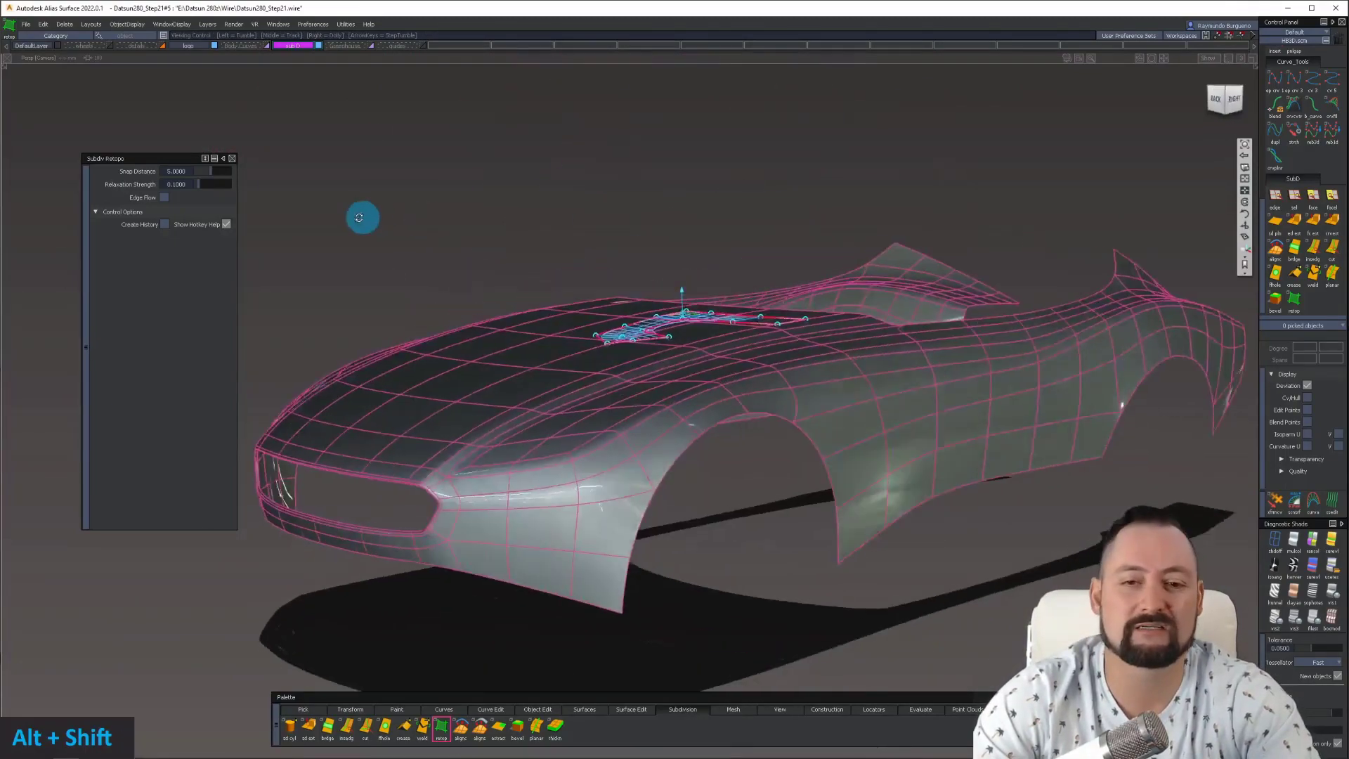
alt+shift+drag(287, 243, 705, 328)
alt+shift+right_drag(704, 327, 768, 452)
alt+shift+drag(768, 452, 615, 304)
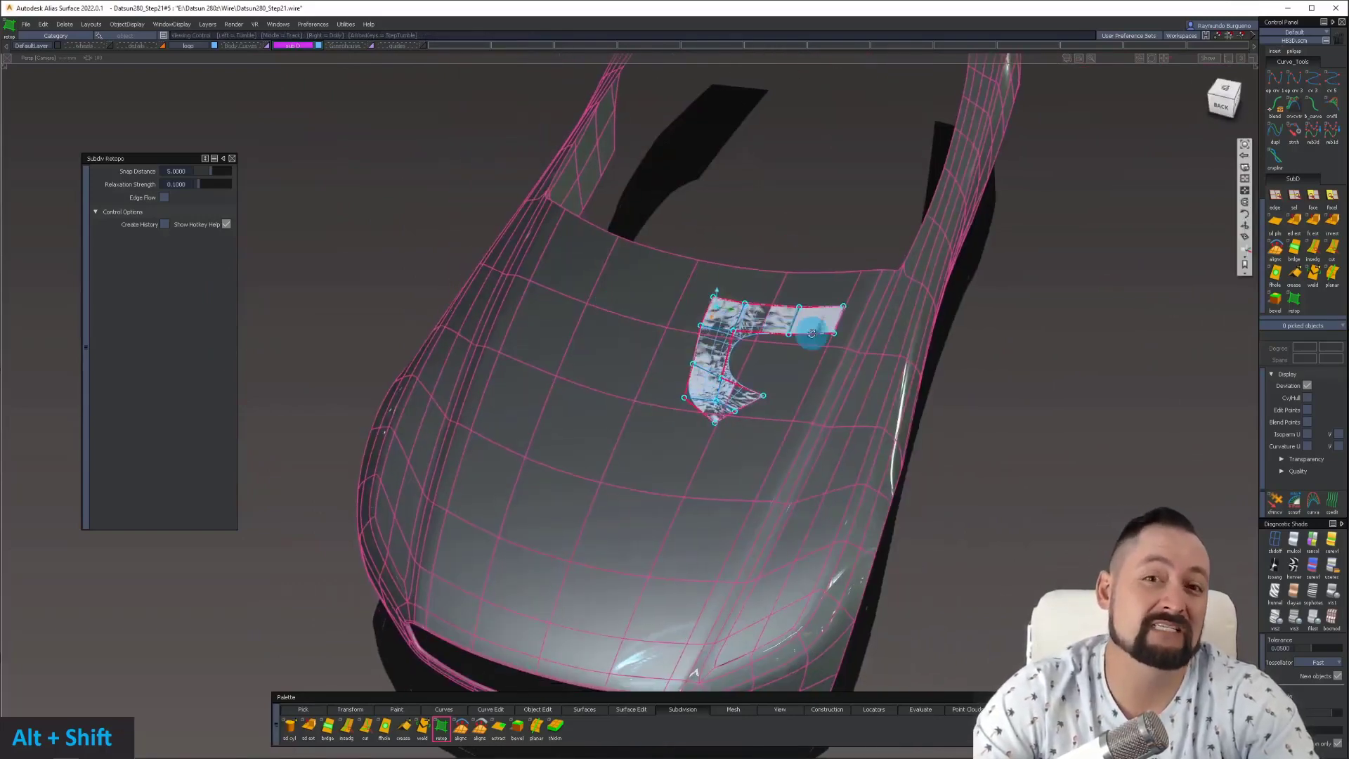
alt+shift+drag(812, 333, 720, 353)
alt+shift+drag(830, 453, 922, 389)
alt+shift+drag(1031, 331, 837, 478)
- Pick the retopo mesh on the hood and delete it
ctrl+shift+double_click(761, 314)
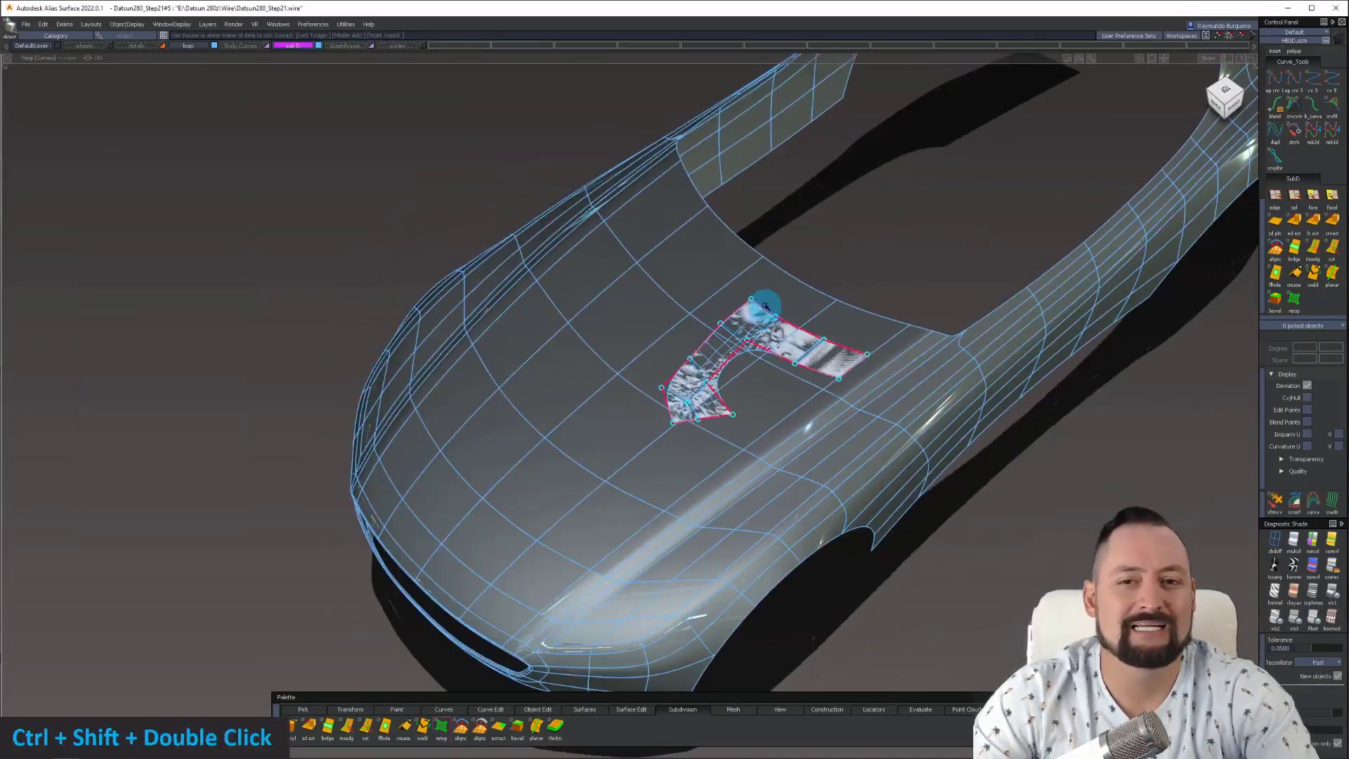
alt+shift+drag(626, 416, 724, 452)
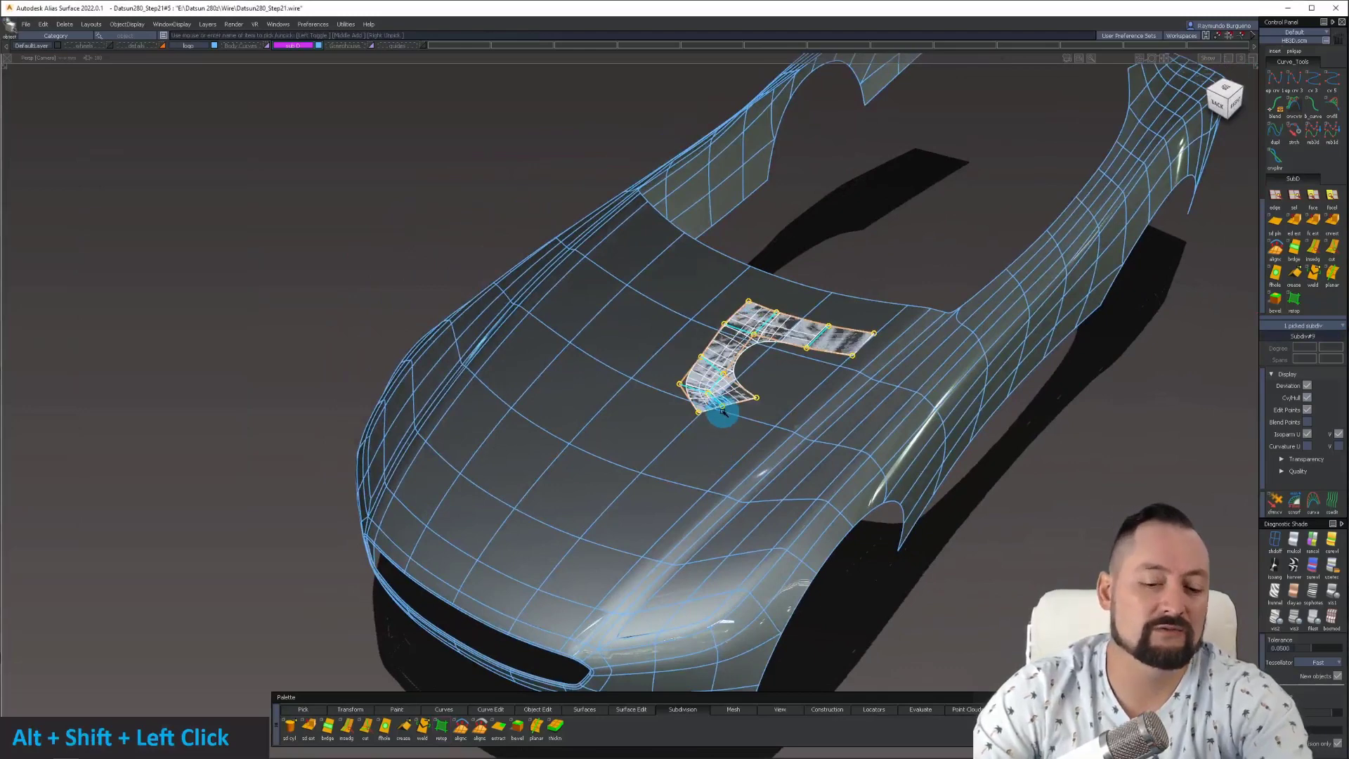
key(Delete)
key(Return)
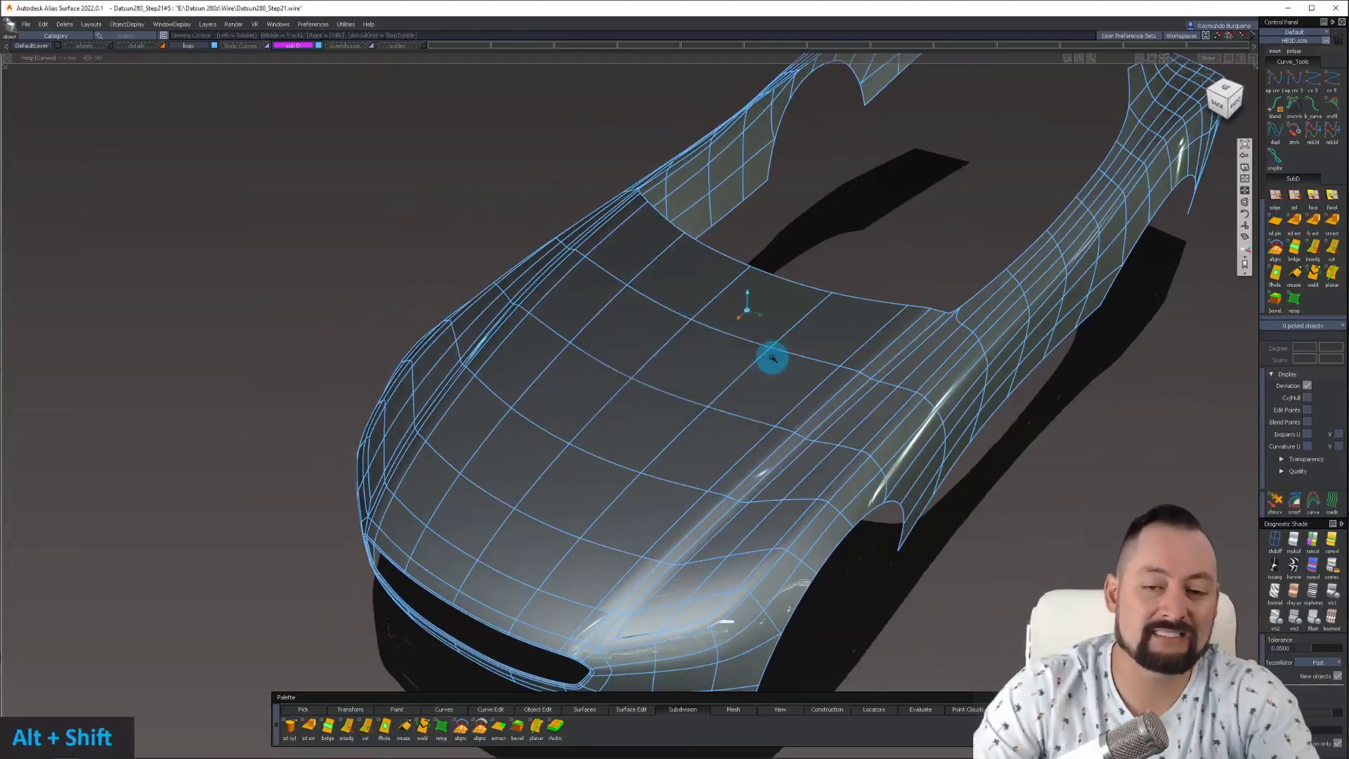
- Examine the layout of the converted surface patches across the bare hood and fender
alt+shift+drag(734, 349, 722, 386)
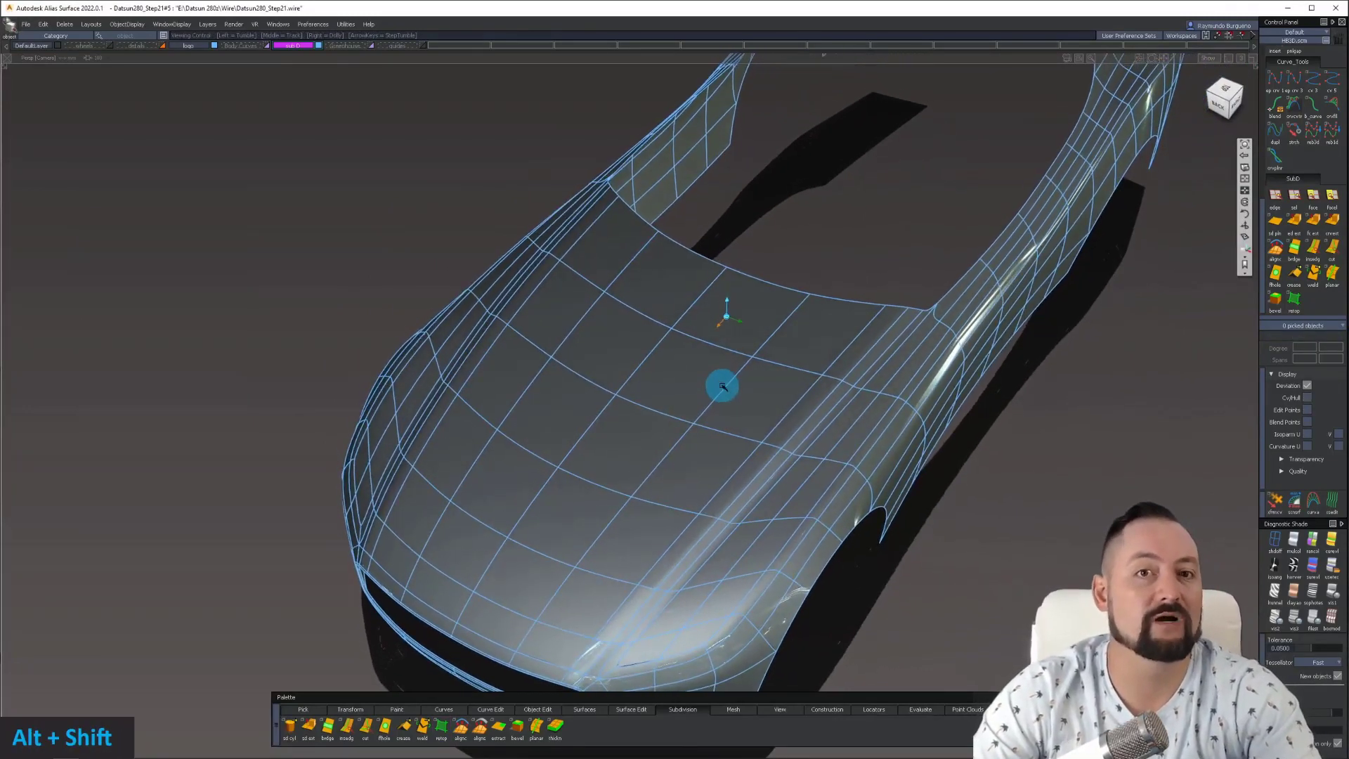
alt+shift+right_drag(803, 422, 822, 434)
alt+shift+drag(822, 434, 761, 394)
alt+shift+middle_drag(735, 405, 677, 401)
alt+shift+drag(678, 400, 642, 473)
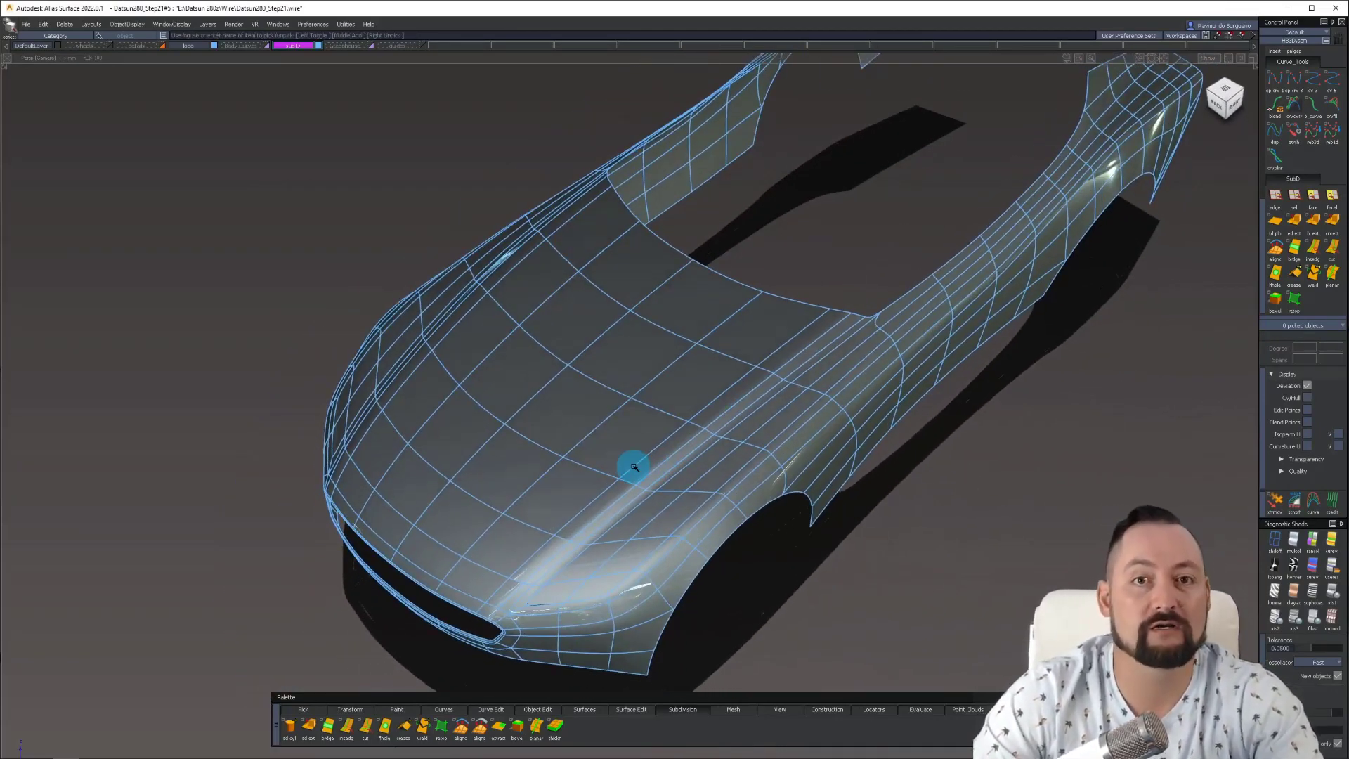
alt+shift+drag(634, 466, 802, 511)
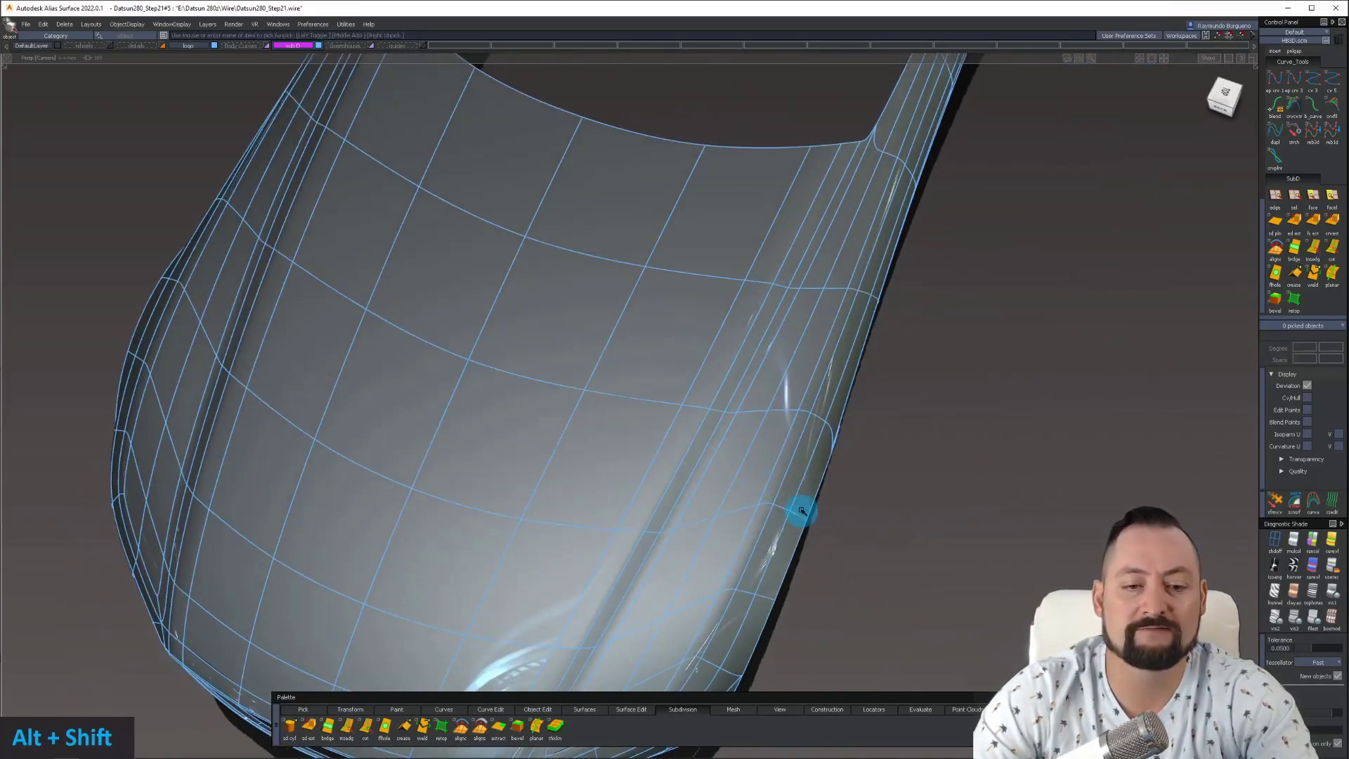
alt+shift+drag(453, 338, 601, 206)
- Pick a lengthwise row of five surface patches on the hood, isolate them from the rest of the body, and clear the selection
ctrl+shift+click(778, 307)
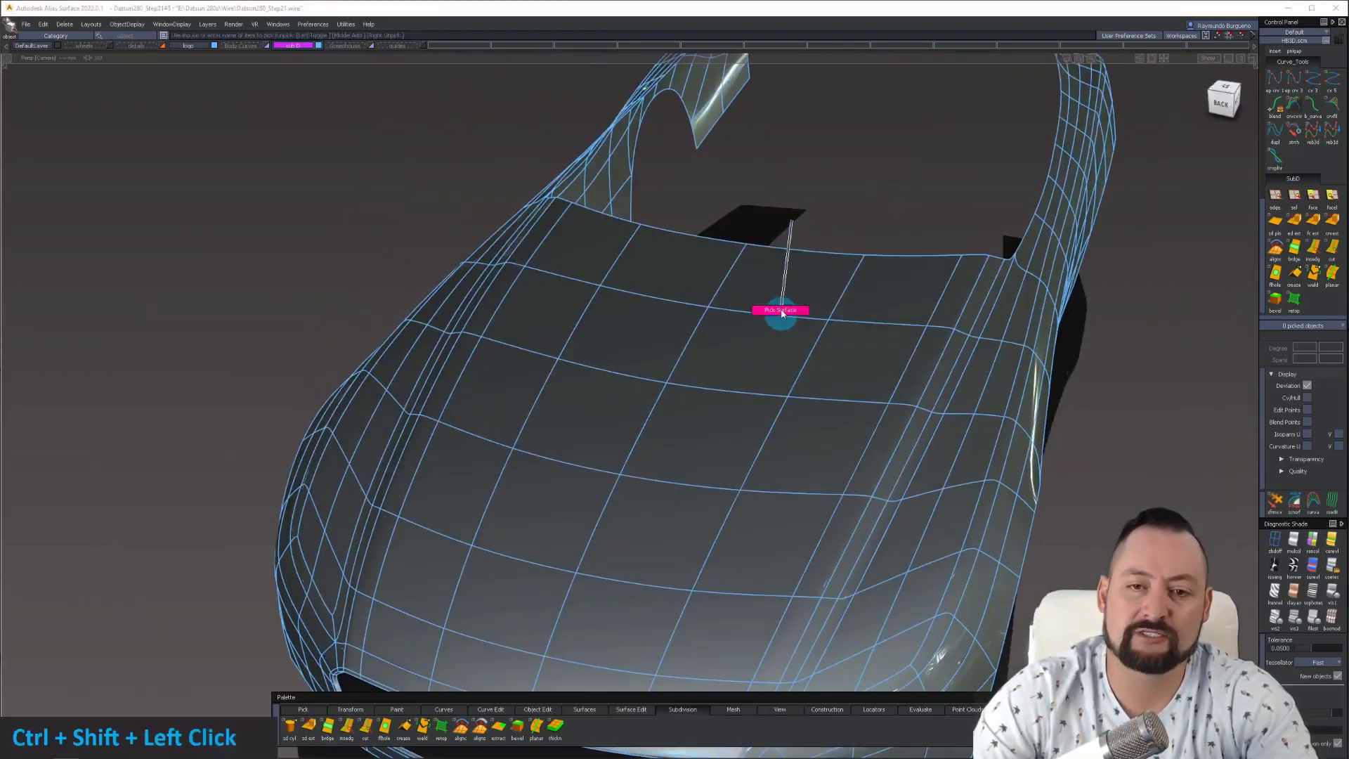
double_click(698, 500)
shift+double_click(617, 618)
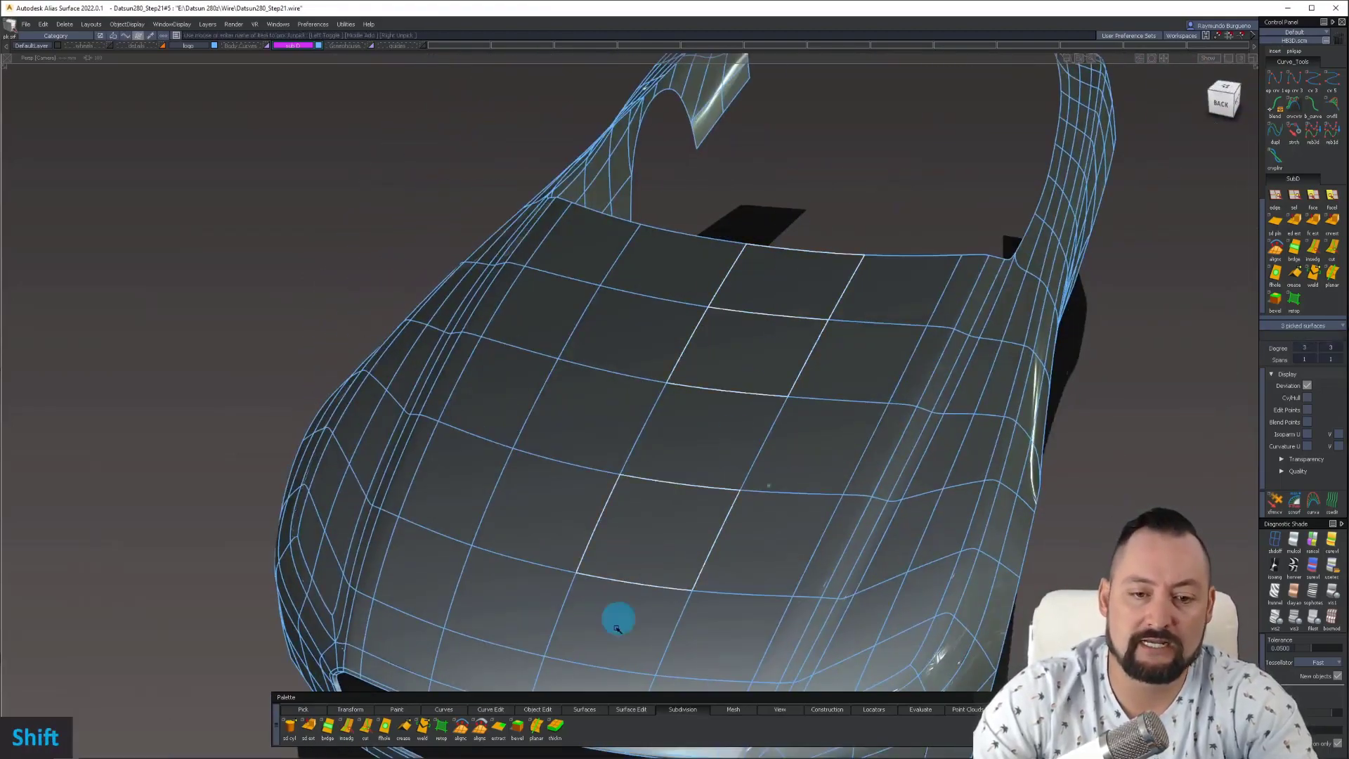
double_click(694, 453)
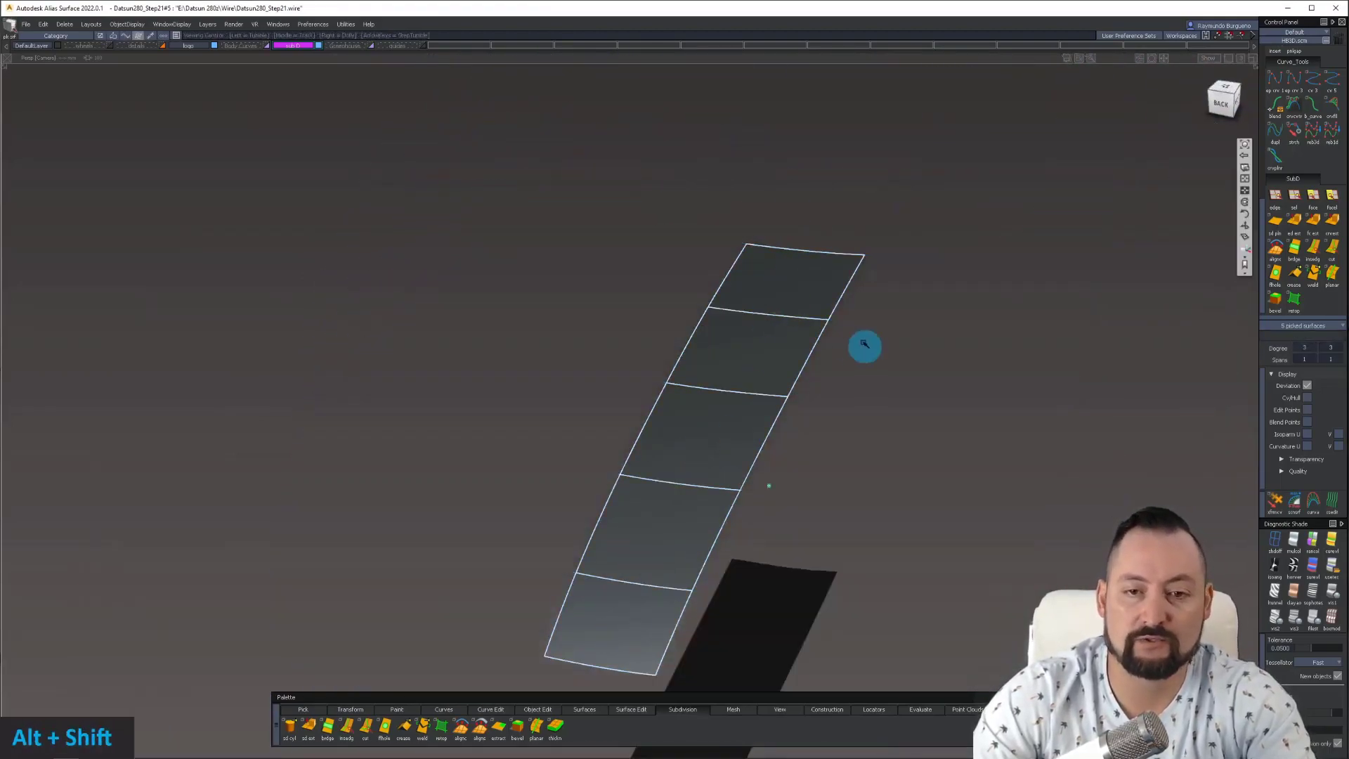
alt+shift+drag(864, 343, 758, 436)
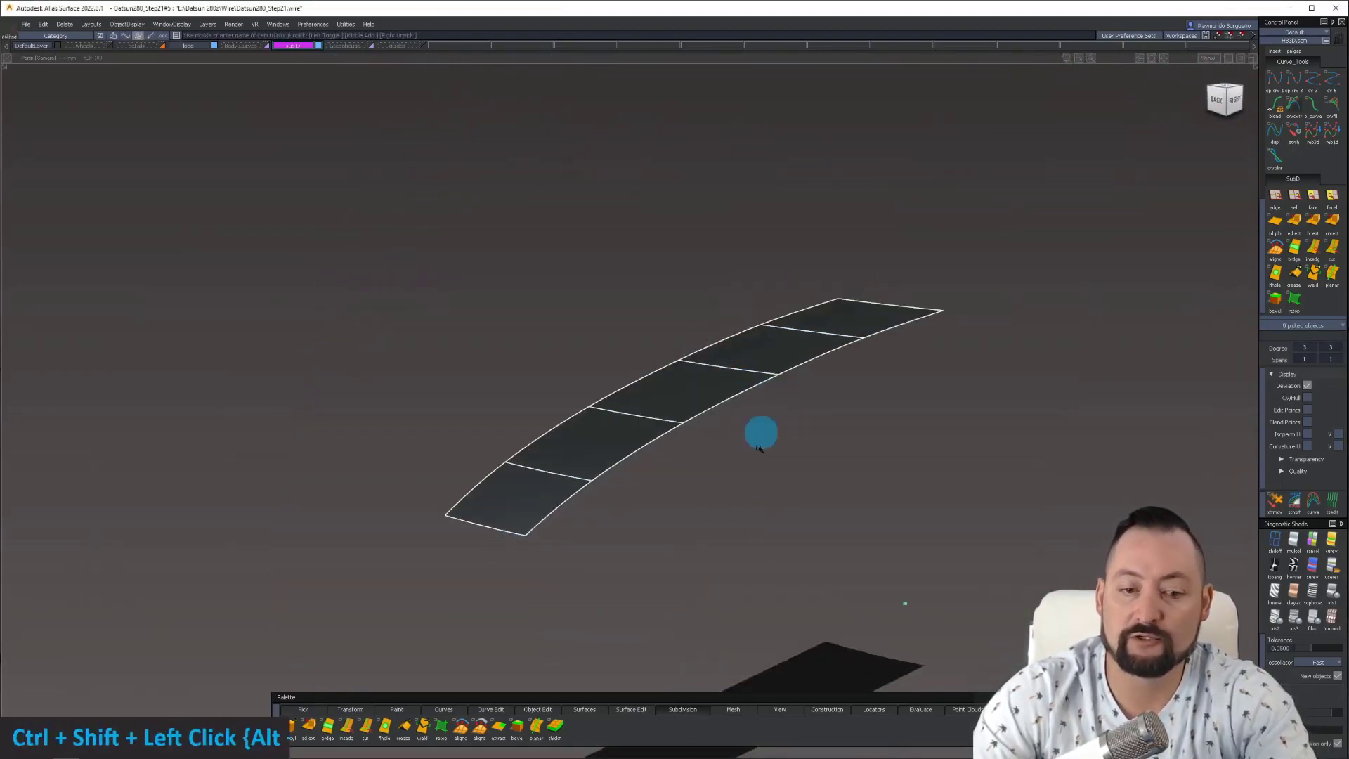
ctrl+shift+click(759, 436)
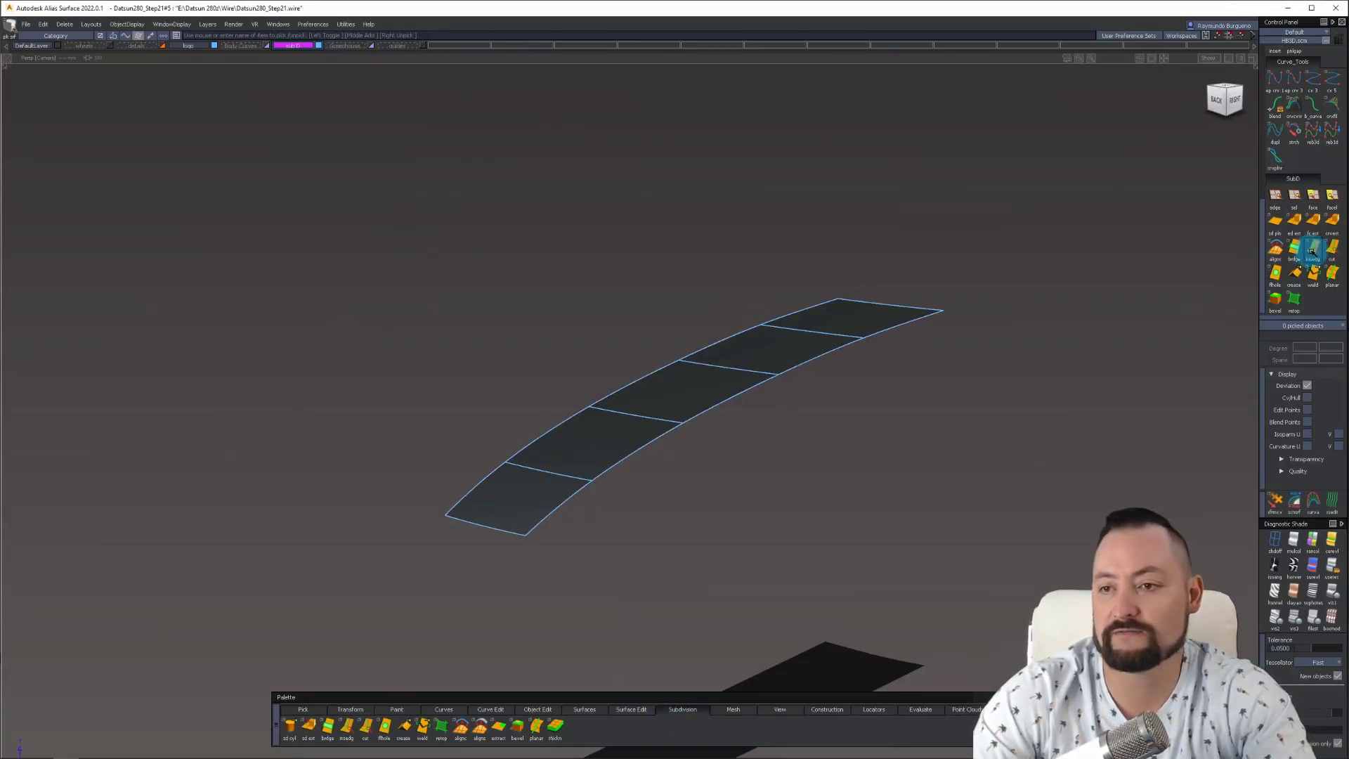
- Plot Curve Curvature with comb and outline display and 20 samples along one long edge of all five patches
scroll(1313, 220, down, 1)
scroll(1314, 176, up, 2)
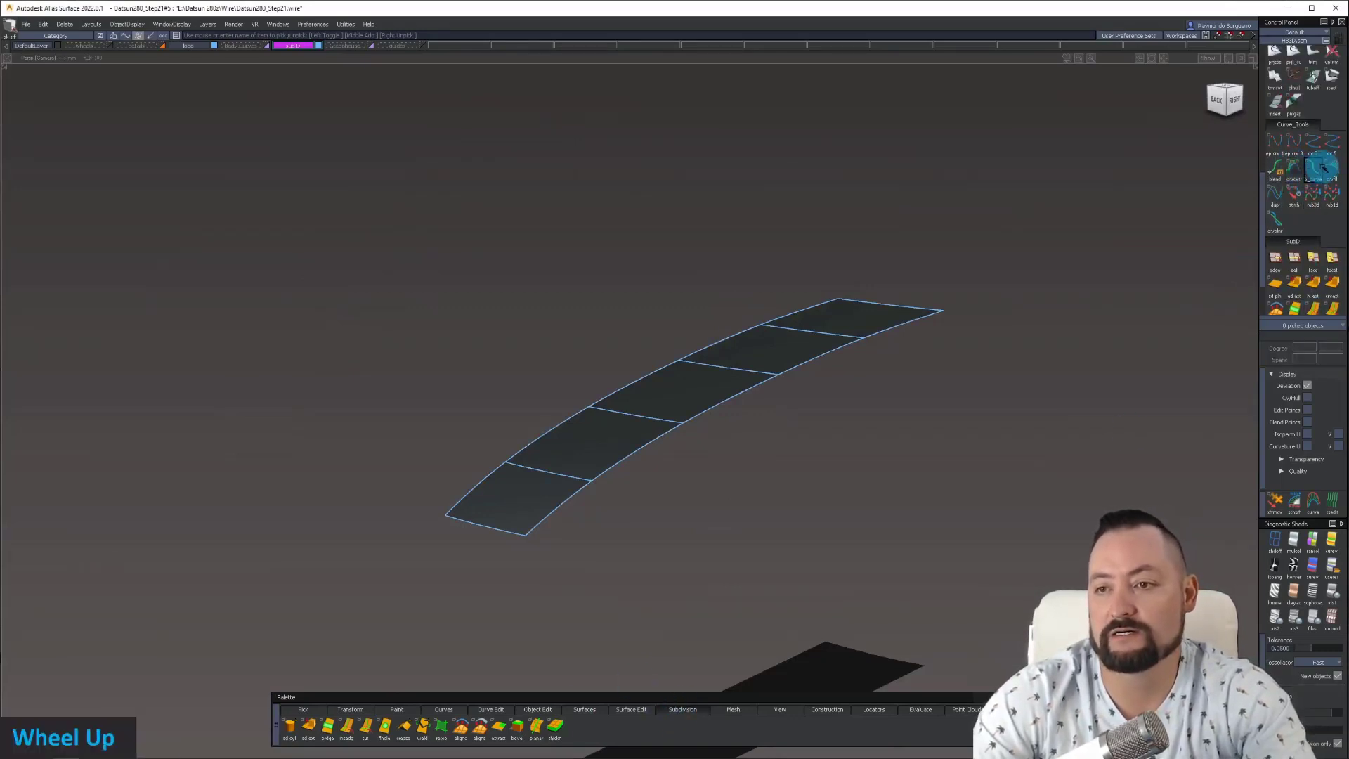
double_click(1295, 169)
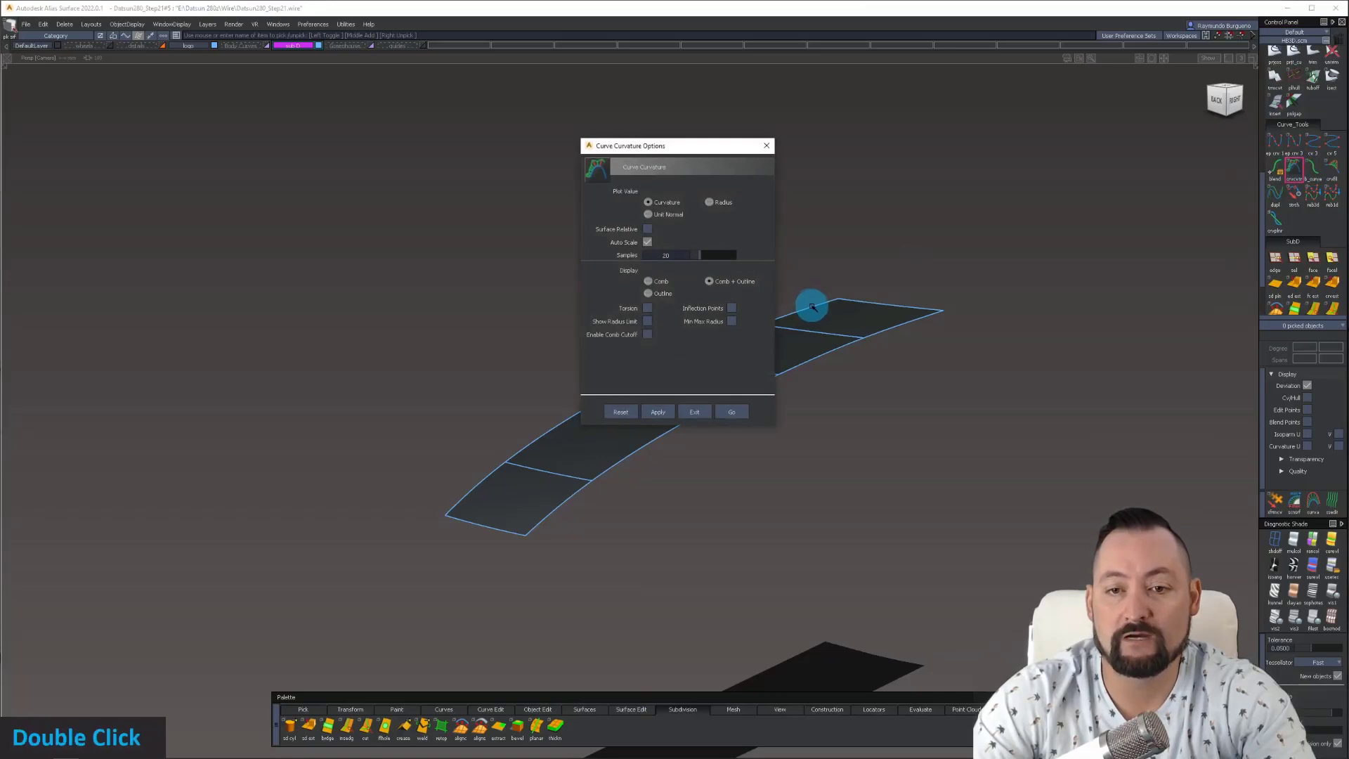
click(717, 414)
click(807, 309)
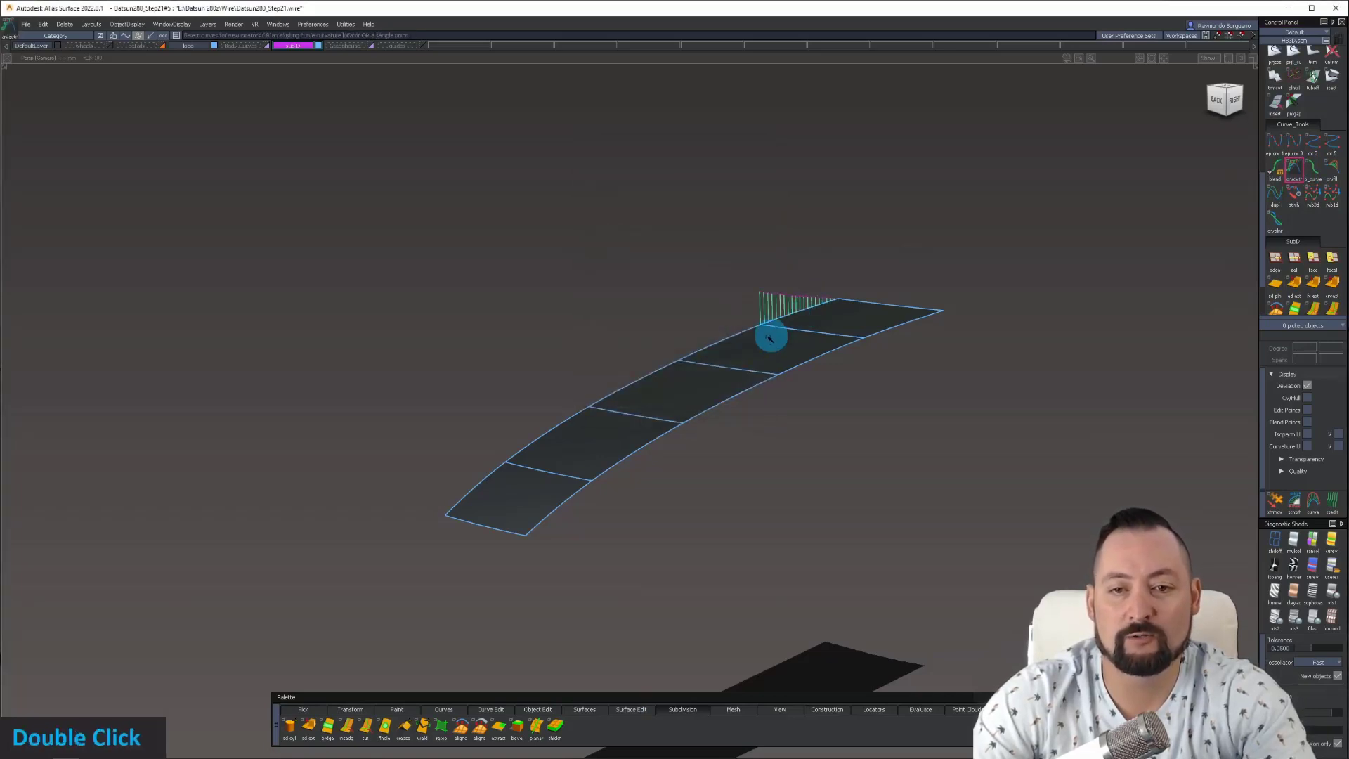
click(743, 333)
double_click(651, 379)
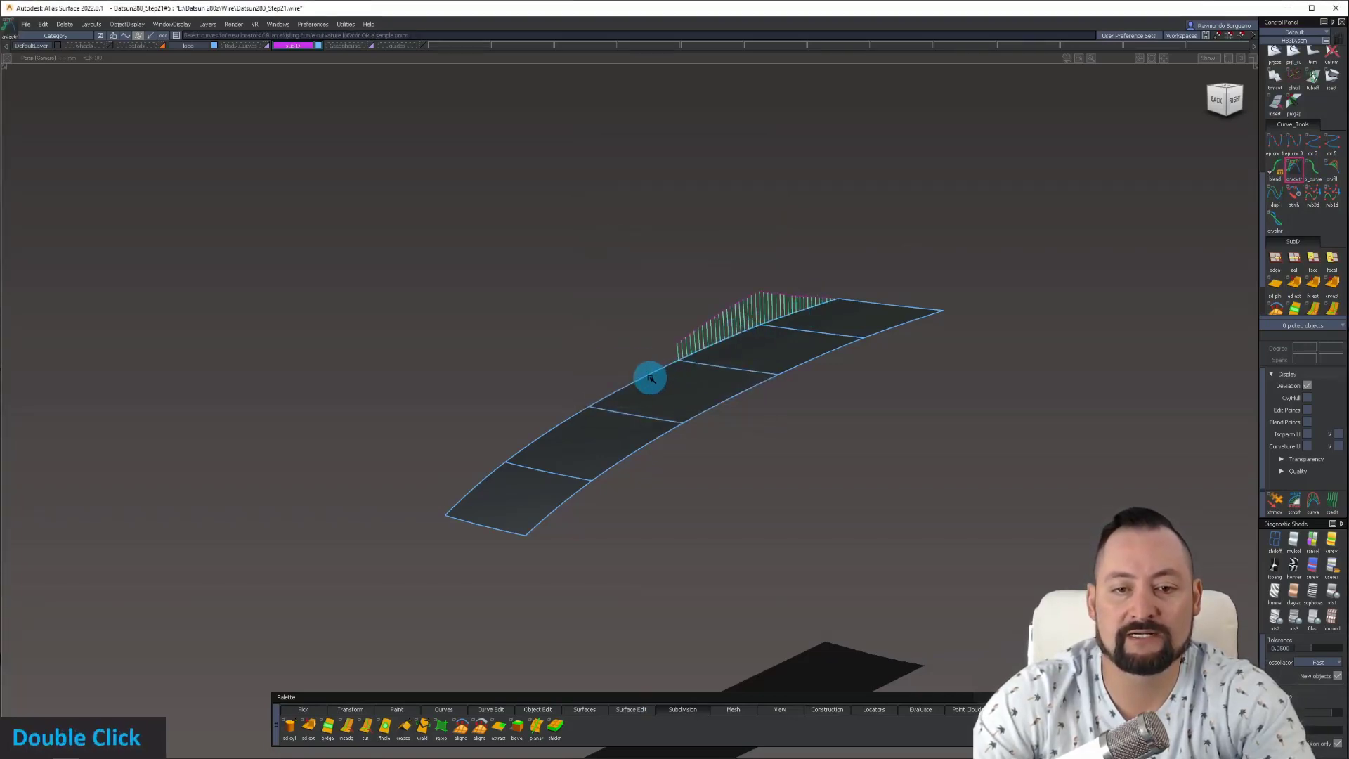
double_click(552, 435)
click(495, 476)
- Increase the density of the curvature combs and inspect their flow across the patch boundaries from the side
alt+shift+drag(488, 467, 470, 234)
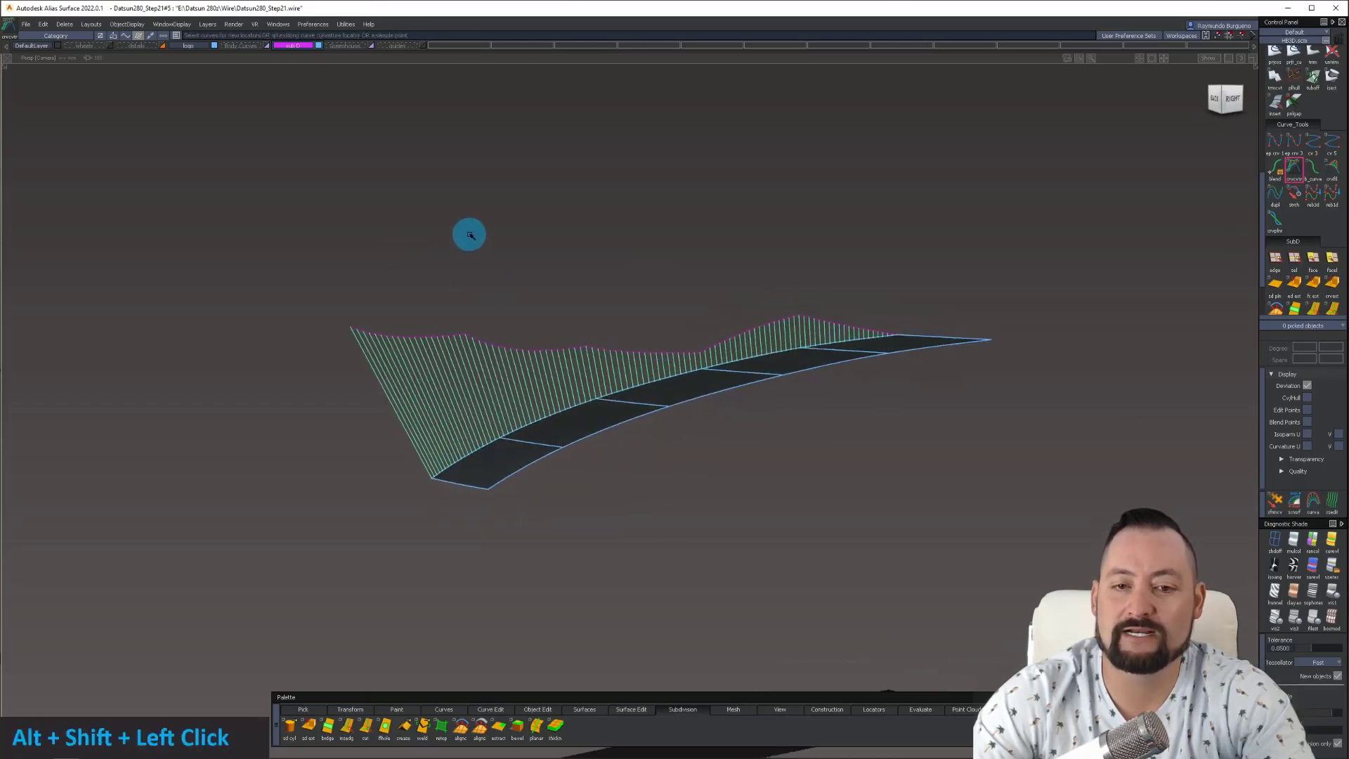
middle_drag(470, 234, 748, 232)
alt+shift+drag(749, 231, 913, 273)
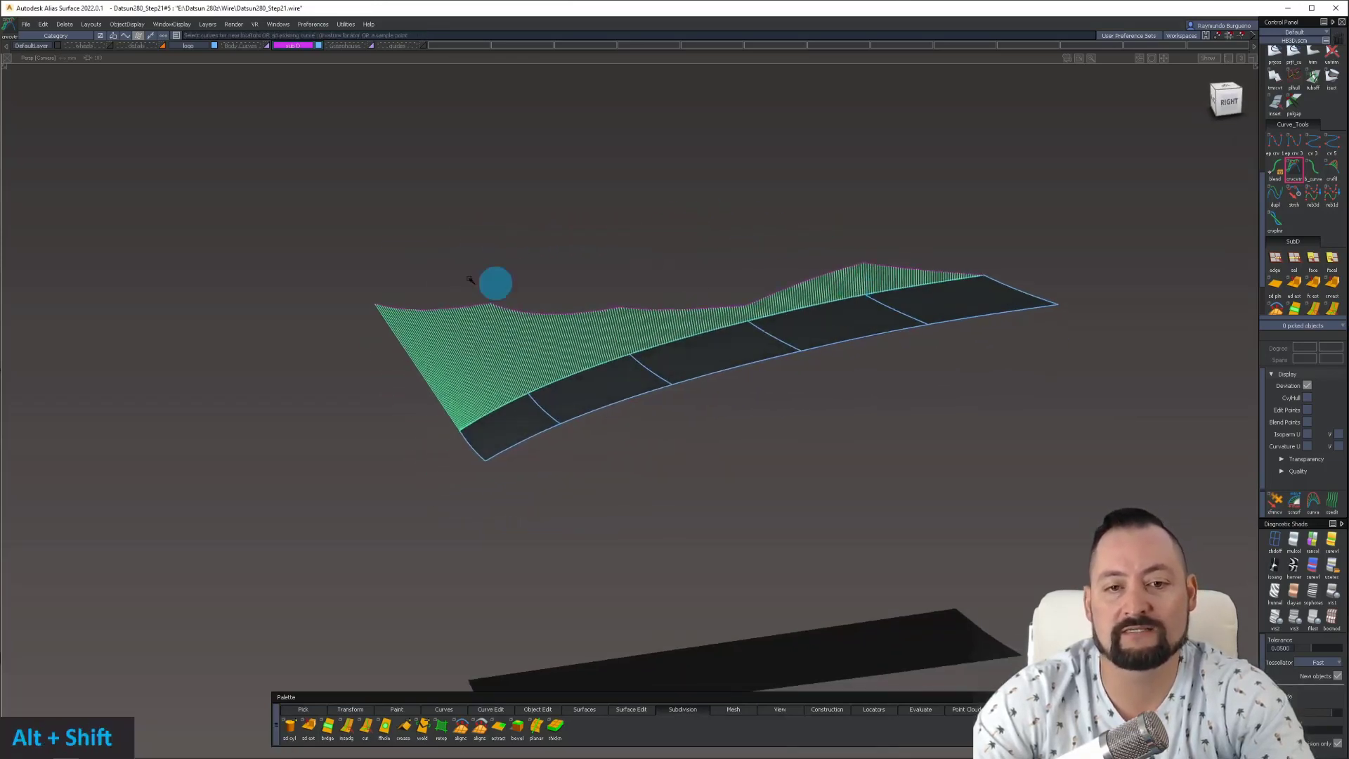
alt+shift+drag(470, 280, 929, 279)
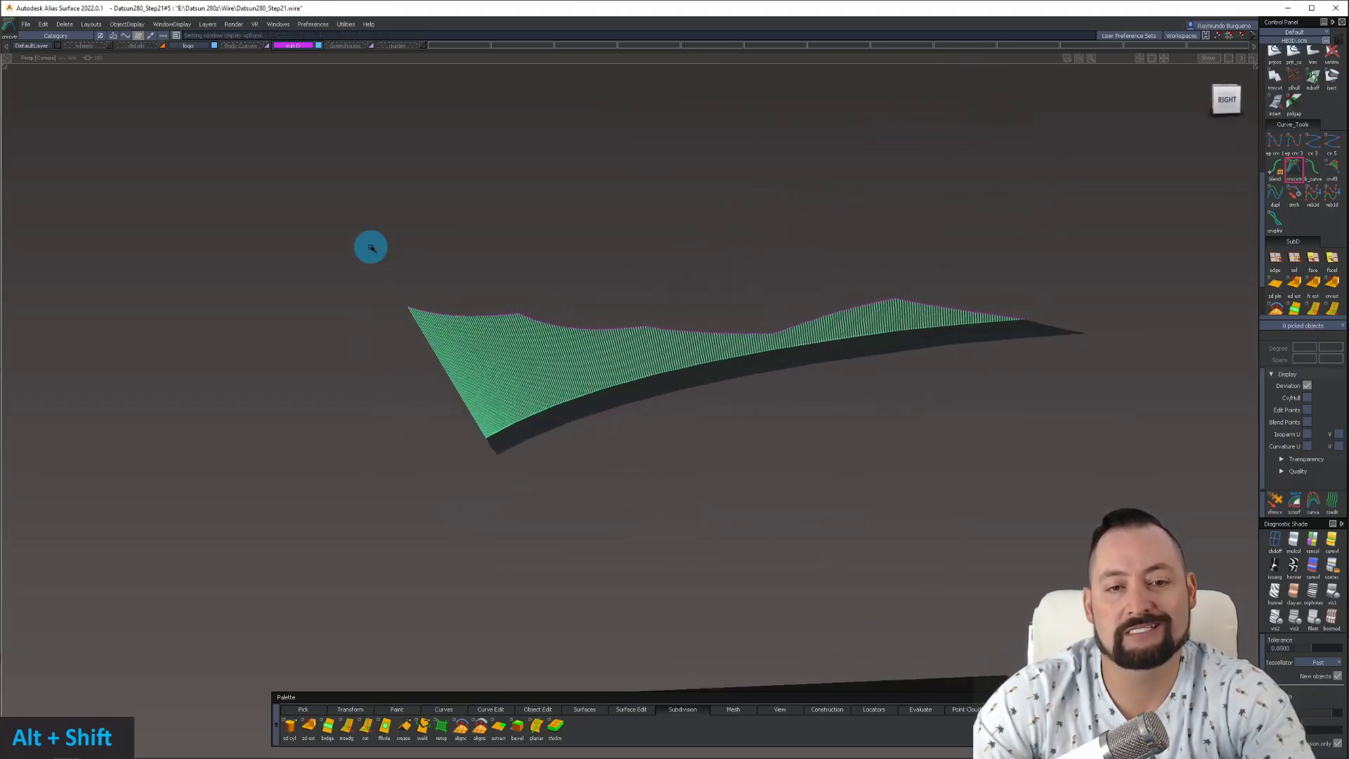
- Clear the curvature combs from the patch row and bring the rest of the car body back into view
alt+shift+drag(711, 264, 650, 341)
ctrl+shift+middle_drag(650, 342, 666, 293)
key(shift+u)
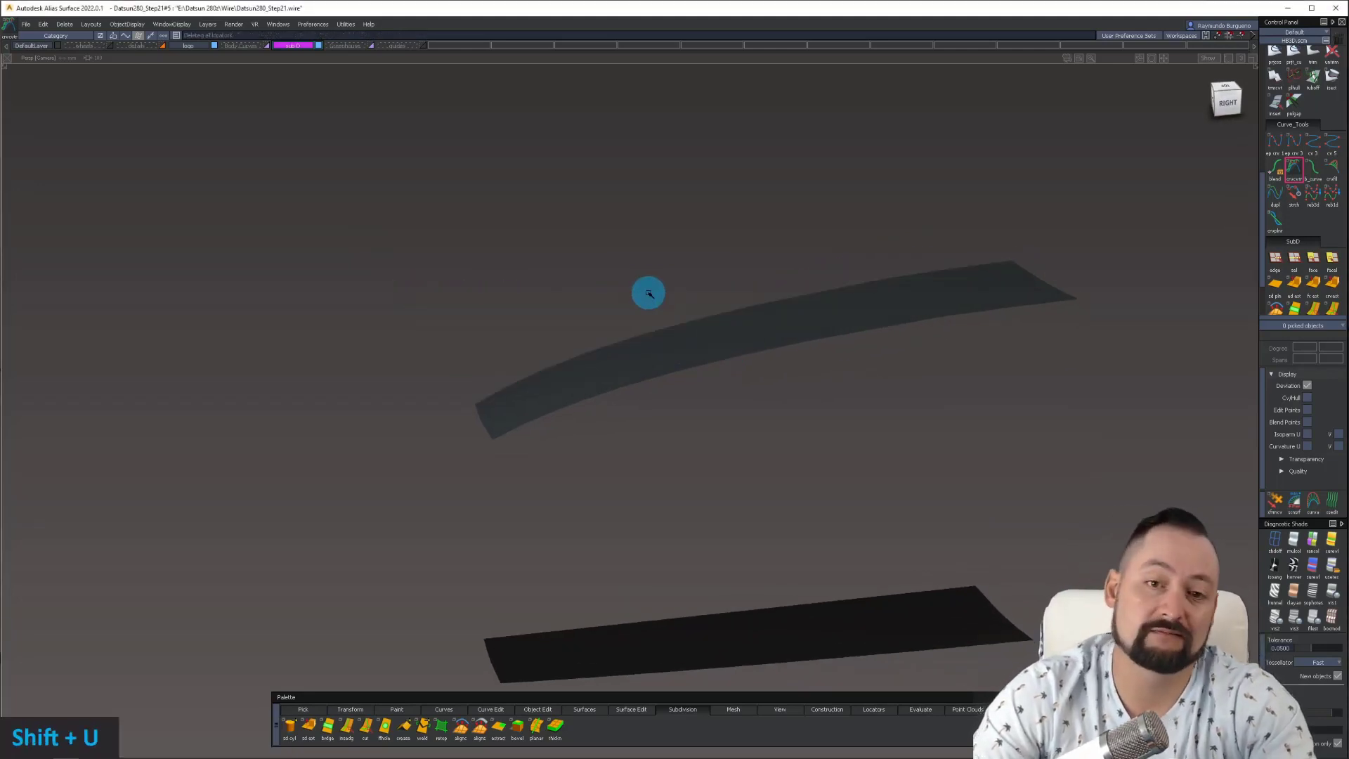
alt+shift+drag(648, 292, 744, 356)
key(shift+u)
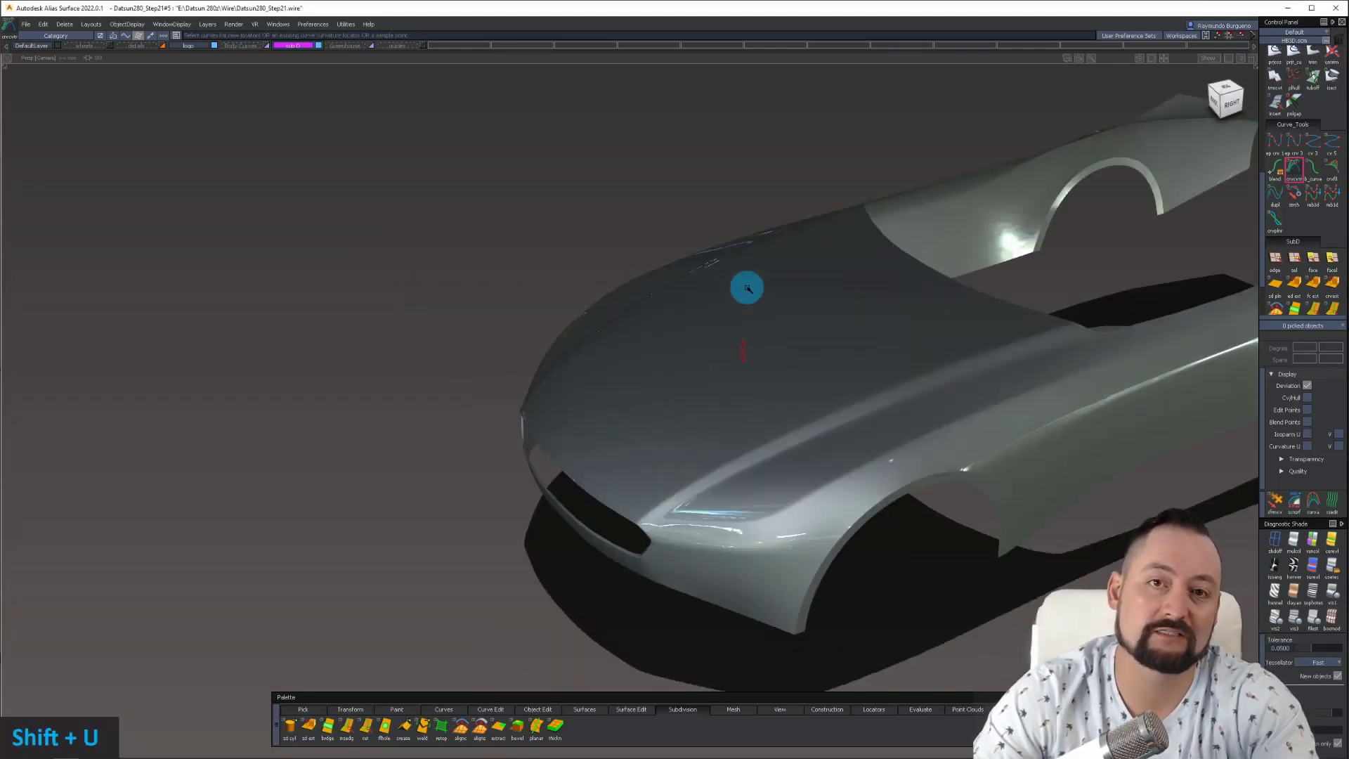
- Turn the surface edge display back on and examine the complete car body from the front, above and side
alt+shift+scroll(747, 295, up, 1)
alt+shift+drag(747, 295, 759, 319)
ctrl+shift+right_drag(759, 319, 703, 317)
alt+shift+middle_drag(700, 319, 651, 359)
alt+shift+drag(651, 359, 708, 327)
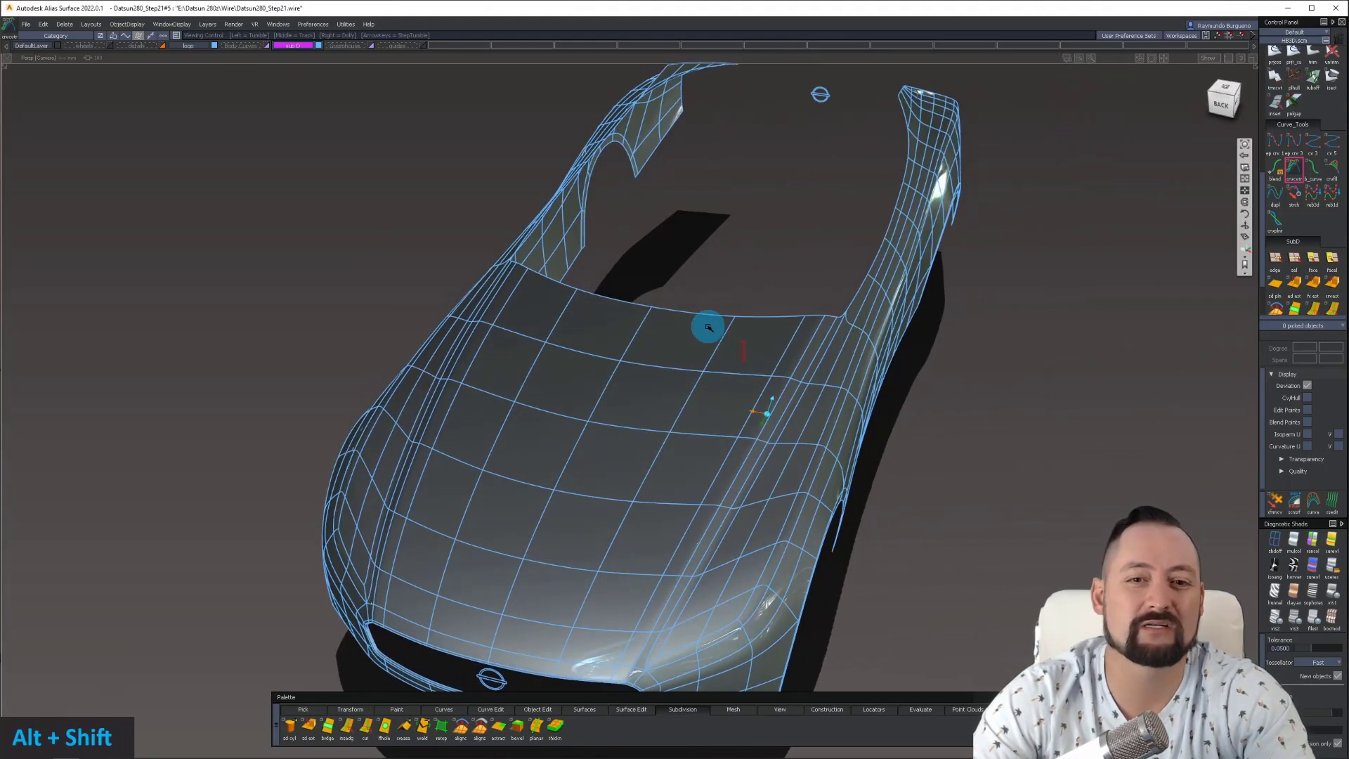
alt+shift+middle_drag(707, 326, 714, 358)
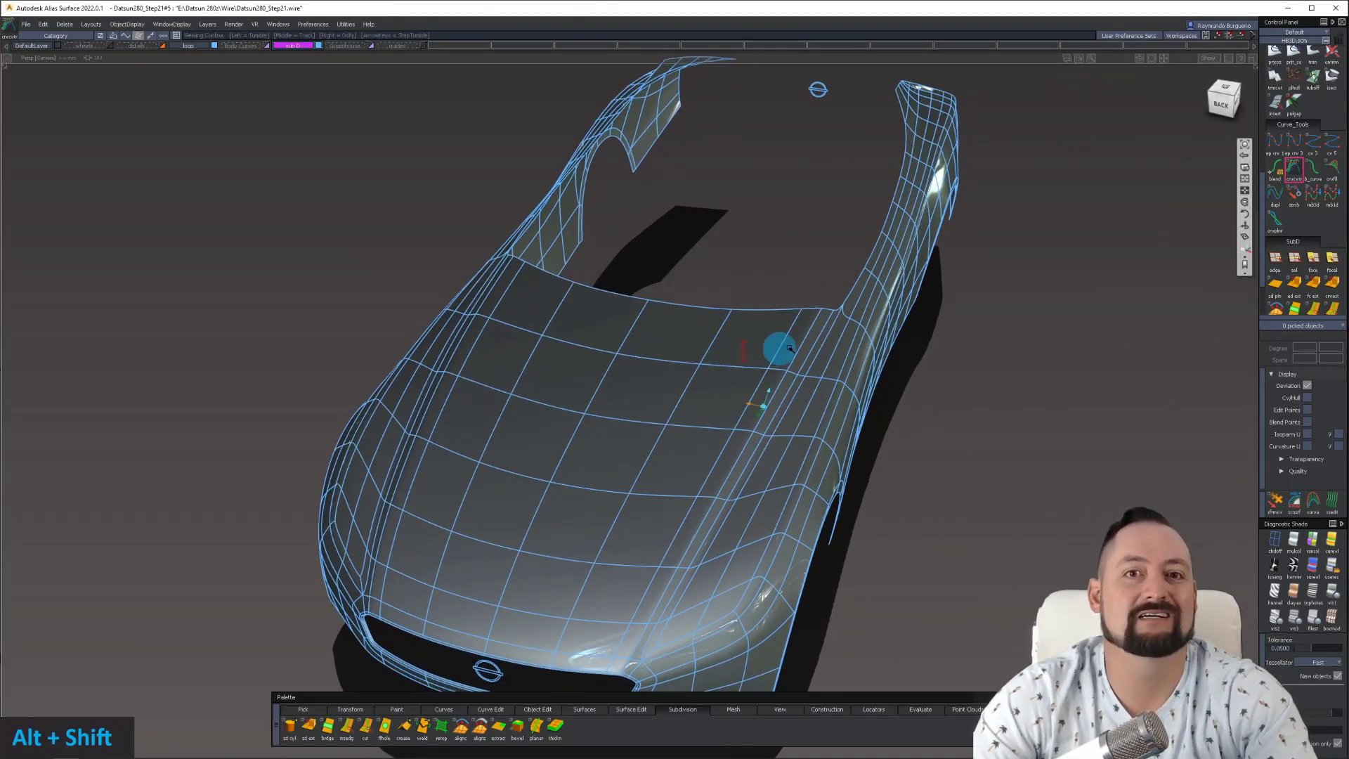
alt+shift+drag(790, 348, 723, 259)
alt+shift+right_drag(723, 259, 723, 217)
alt+shift+middle_drag(723, 217, 512, 292)
alt+shift+drag(512, 292, 906, 431)
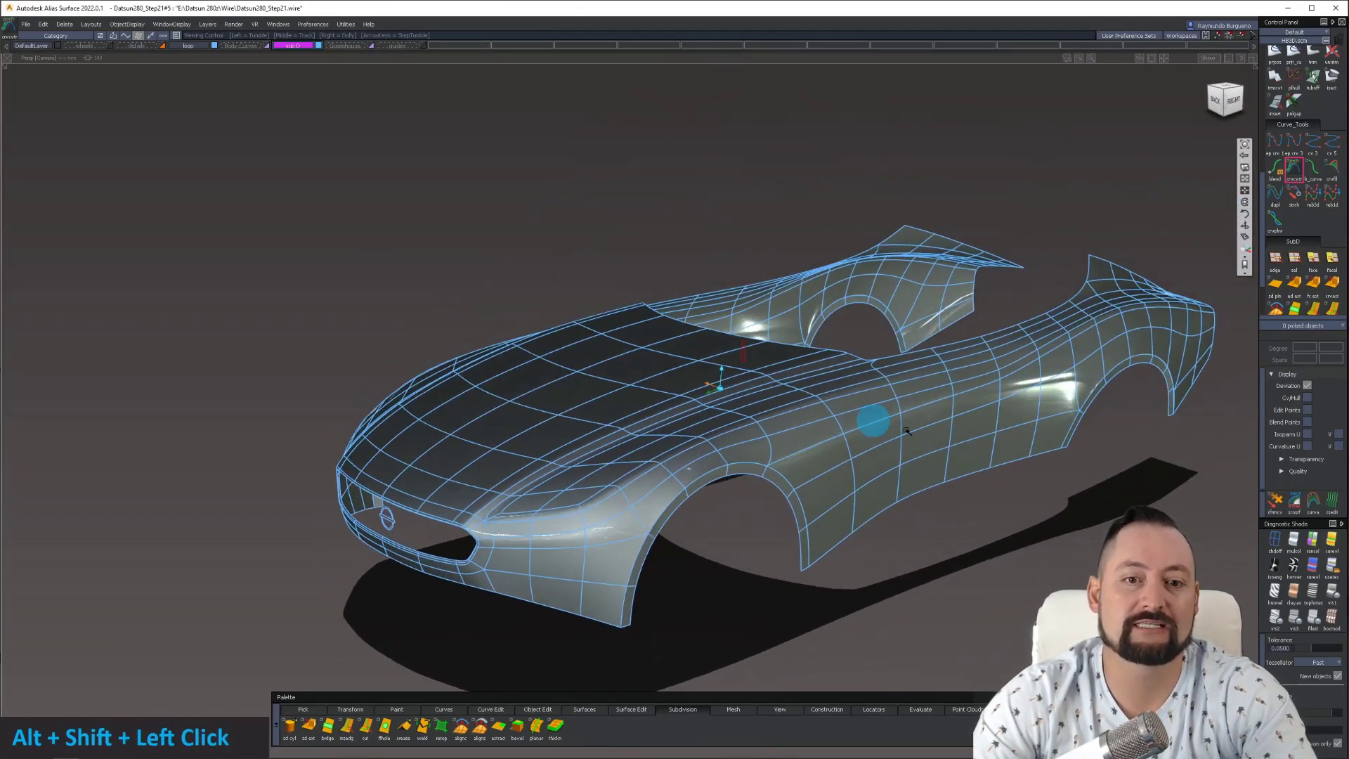
alt+shift+drag(875, 382, 686, 356)
alt+shift+middle_drag(687, 356, 729, 394)
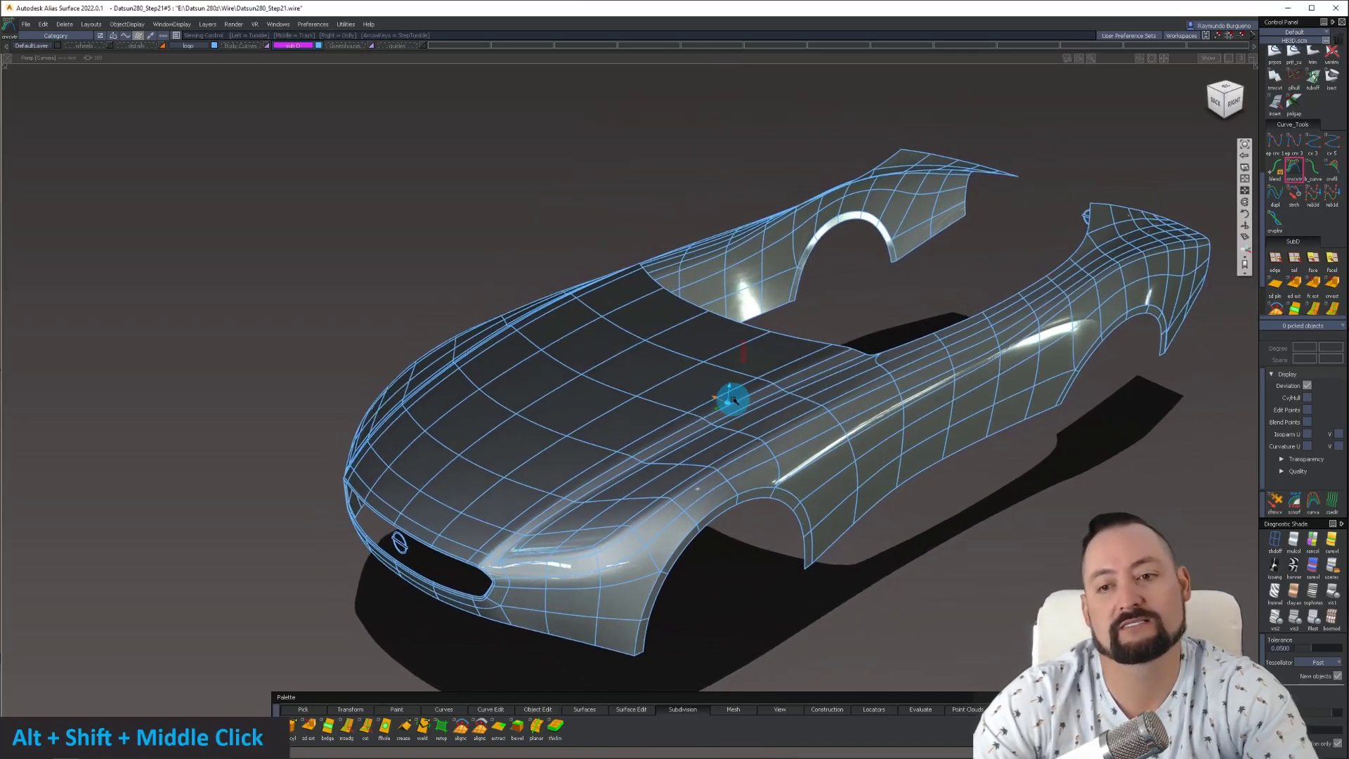
mouse_move(729, 394)
alt+shift+mouse_down()
mouse_move(714, 352)
mouse_move(806, 347)
mouse_move(731, 376)
alt+shift+mouse_up()
alt+shift+right_drag(731, 377, 724, 391)
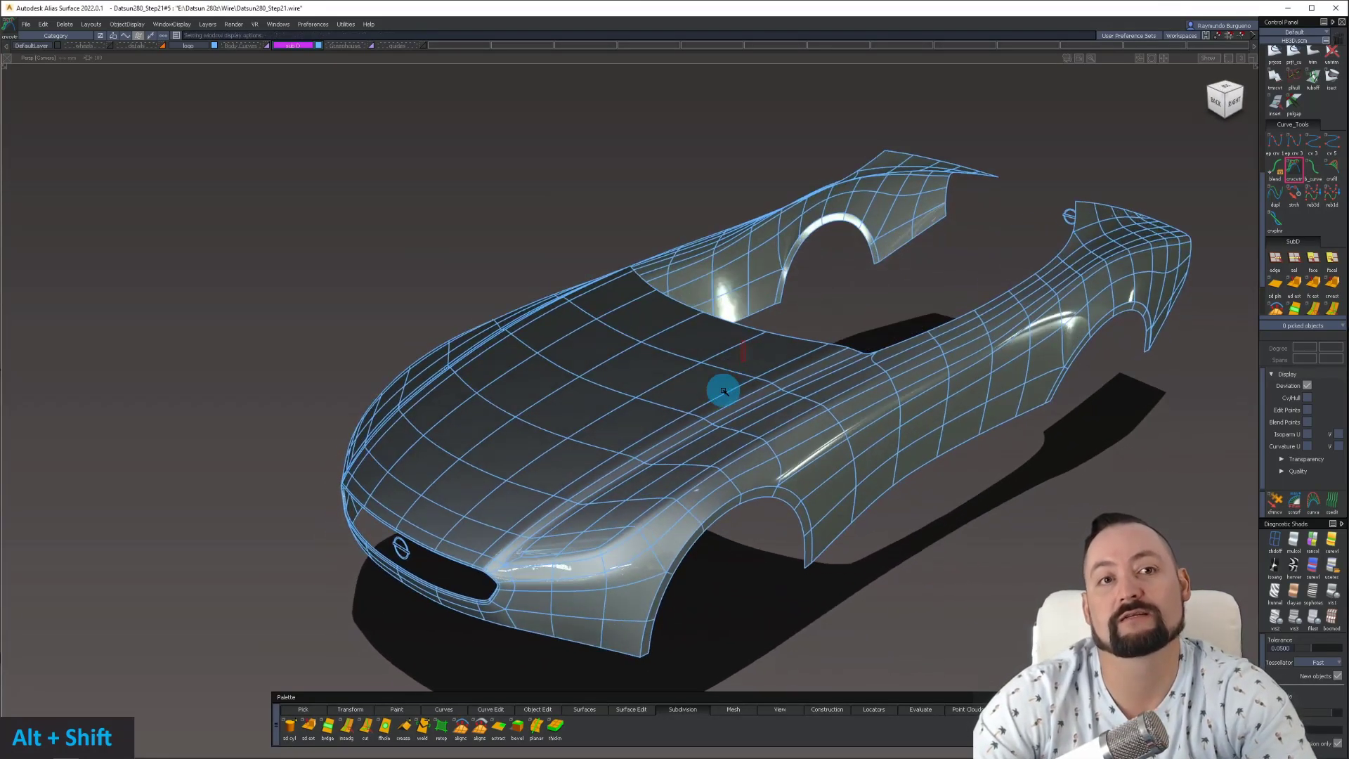